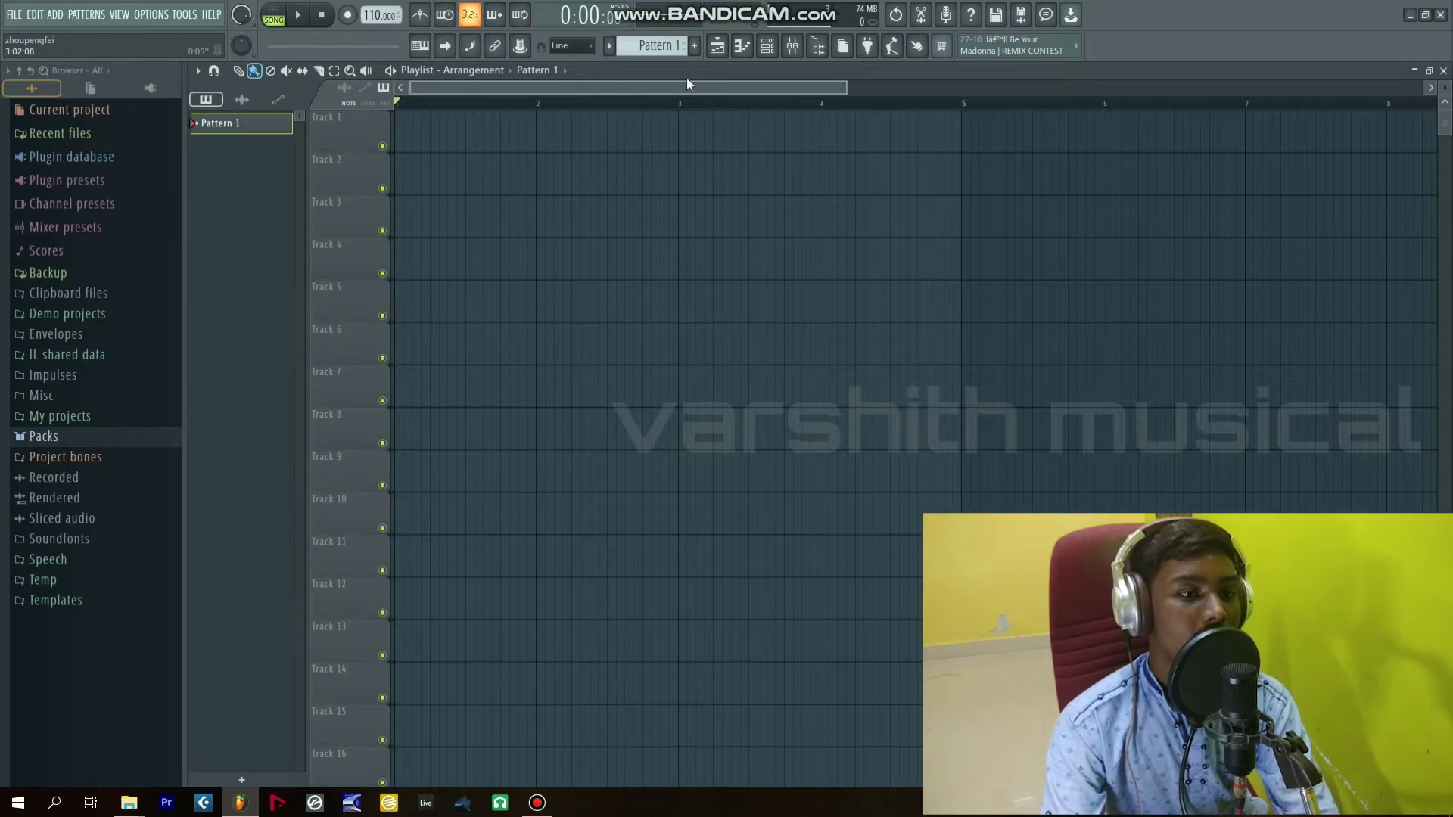
Step: Test playback in pattern mode, return to song mode and briefly start and stop playback there
left_click(284, 13)
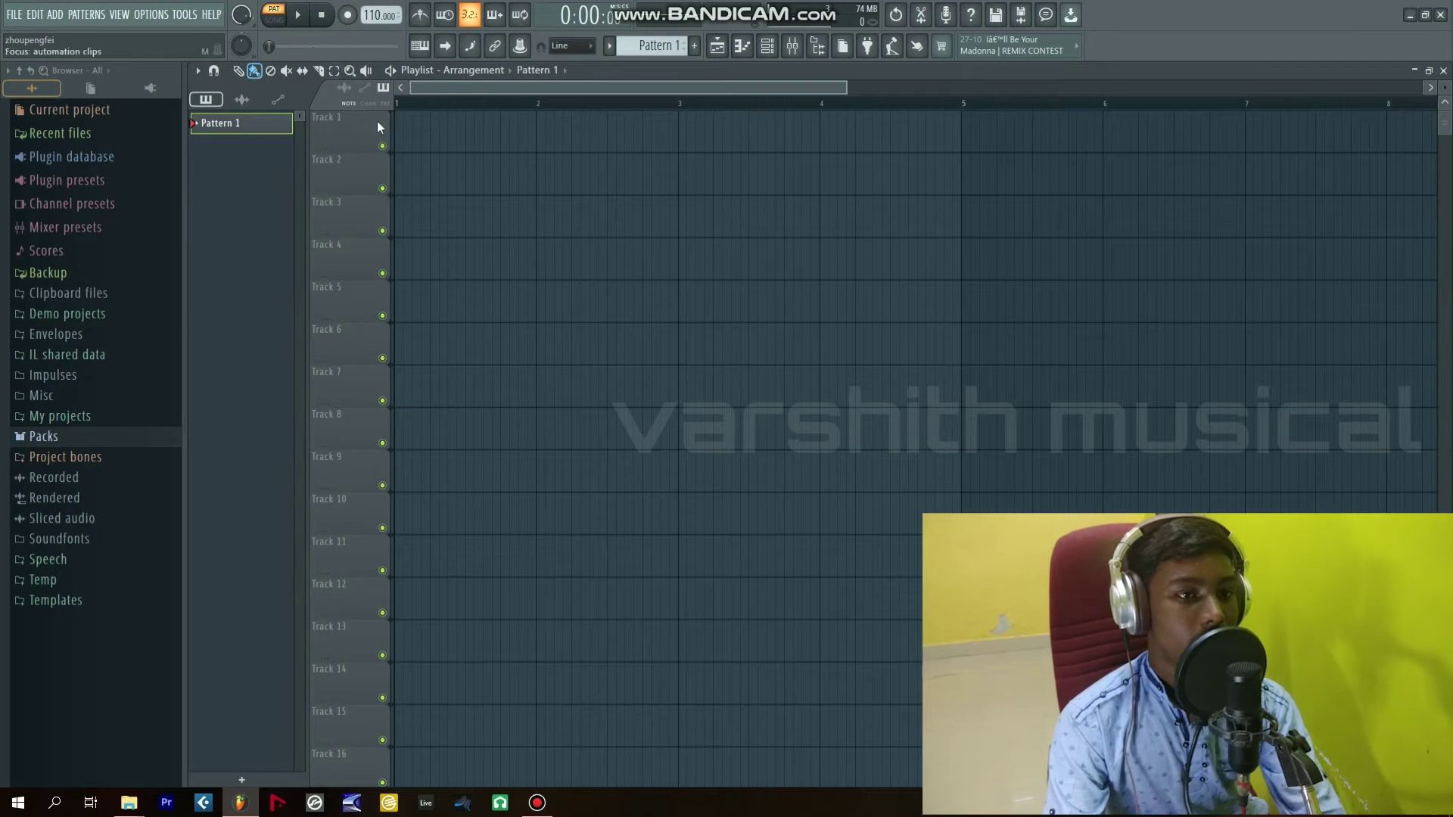
key("space")
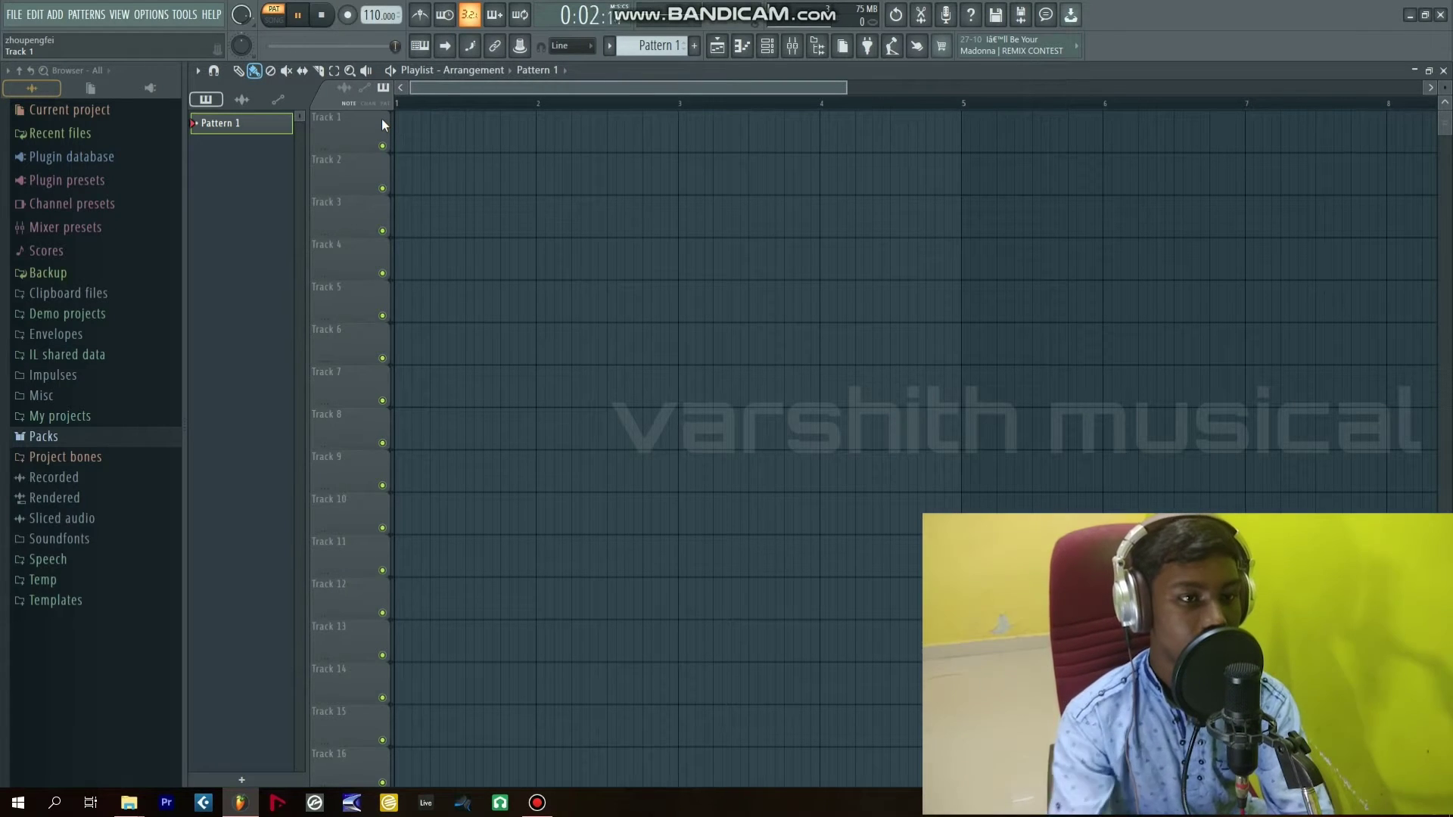
key("space")
left_click(280, 18)
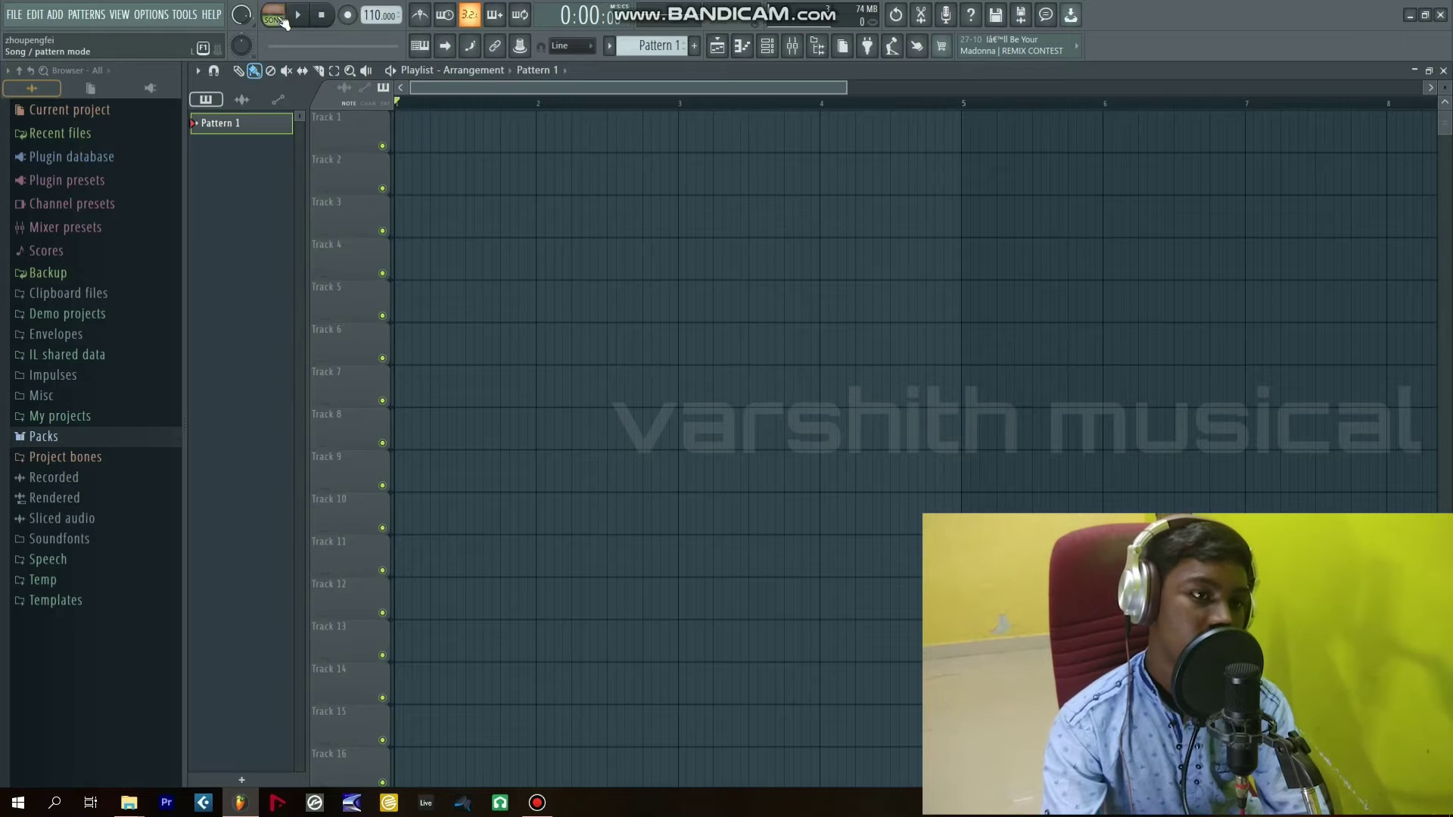
left_click(297, 15)
left_click(297, 16)
left_click(319, 16)
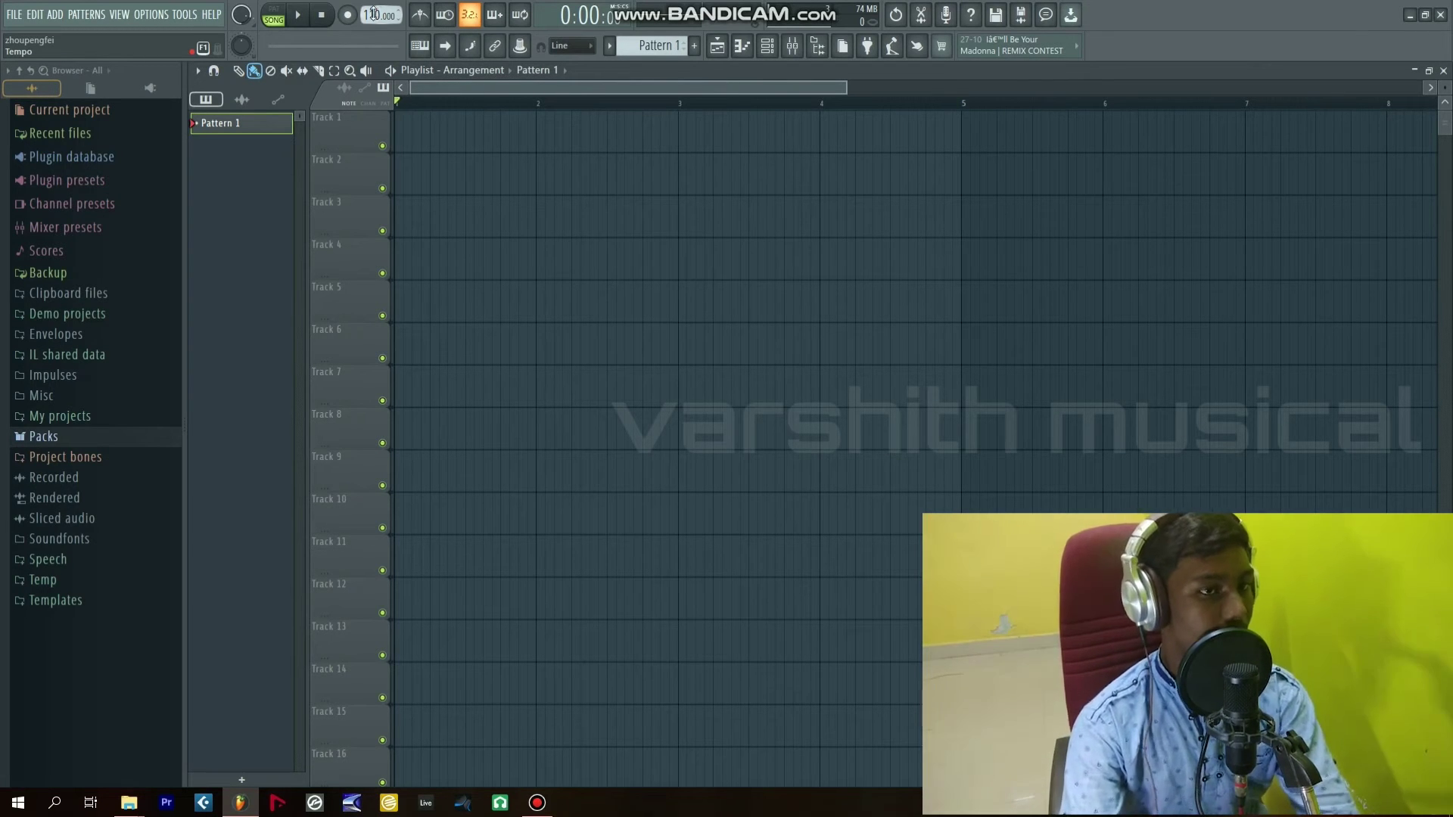
Step: Tap in a project tempo of 101 BPM with the tempo tapper and close it
left_click(378, 13)
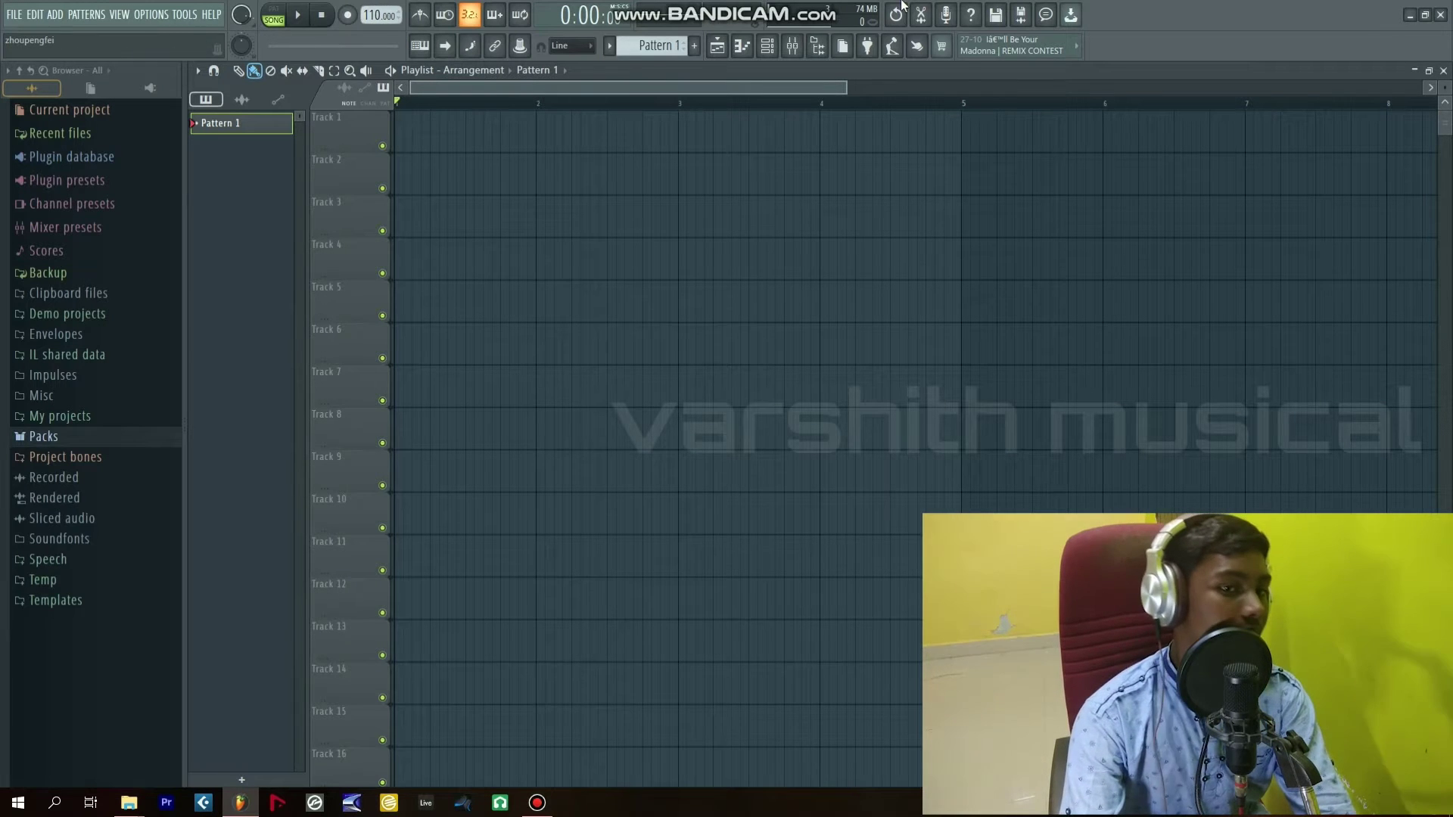
left_click(892, 53)
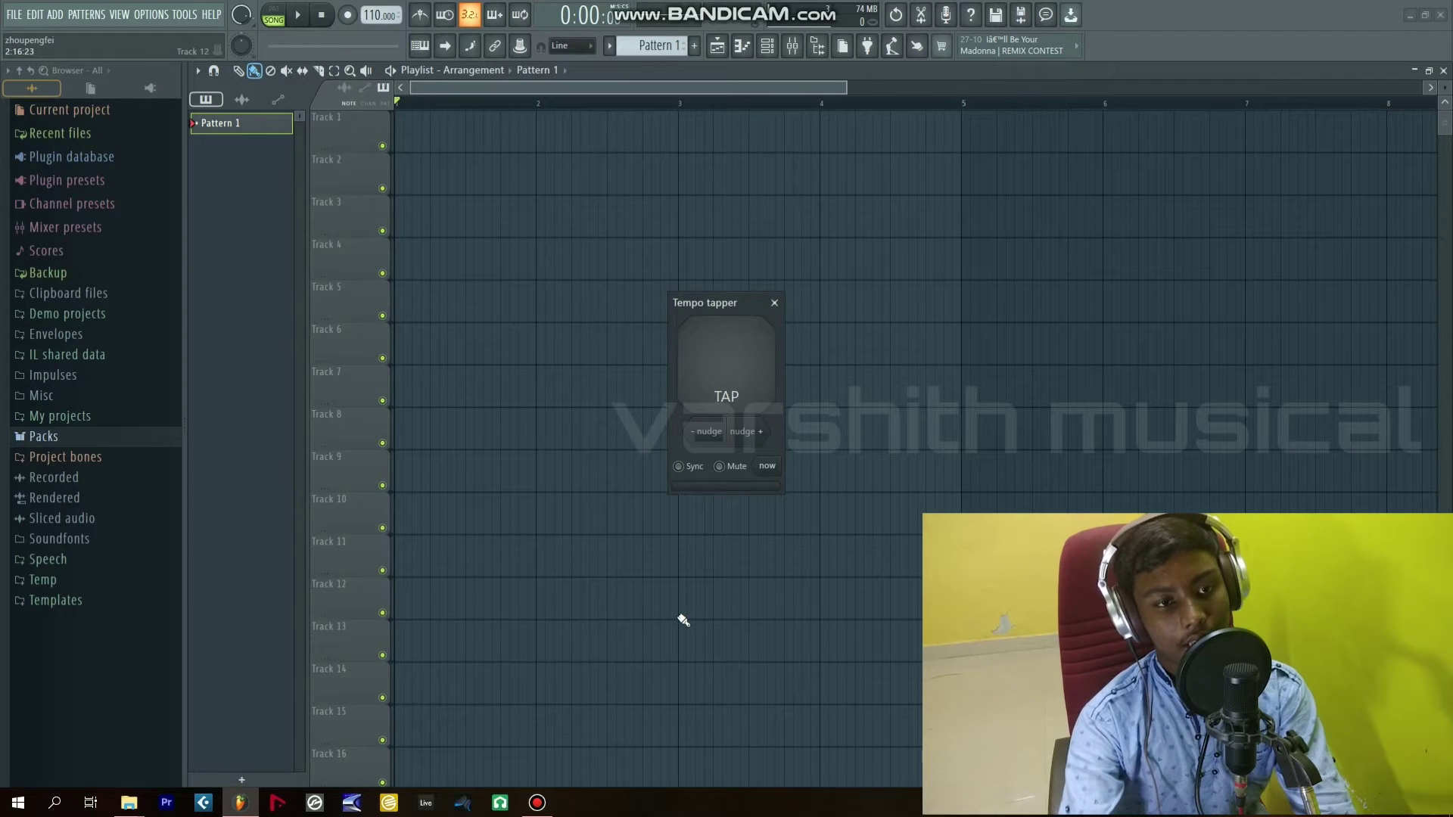
left_click(741, 375)
left_click(741, 375)
left_click(741, 376)
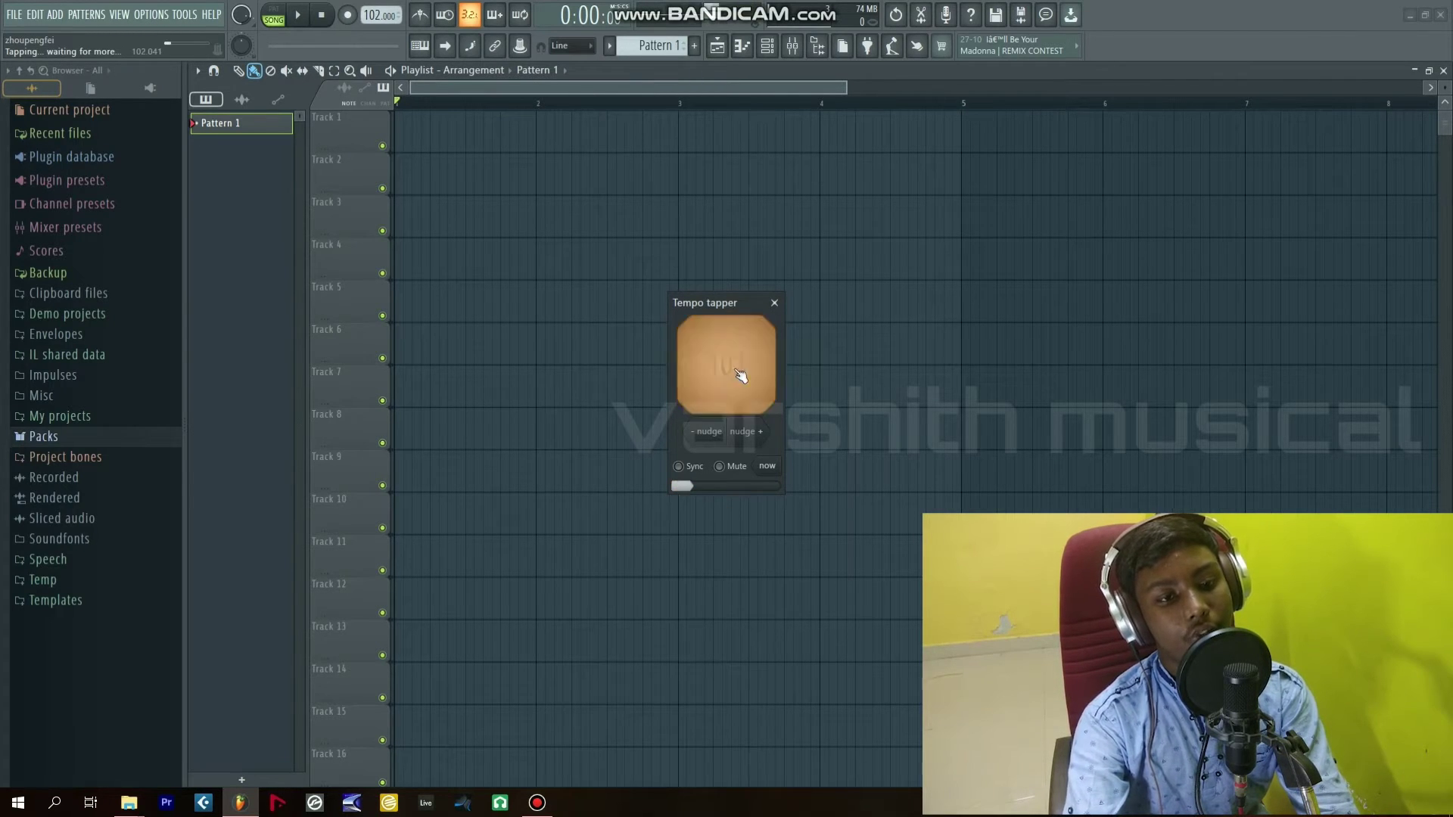
left_click(741, 375)
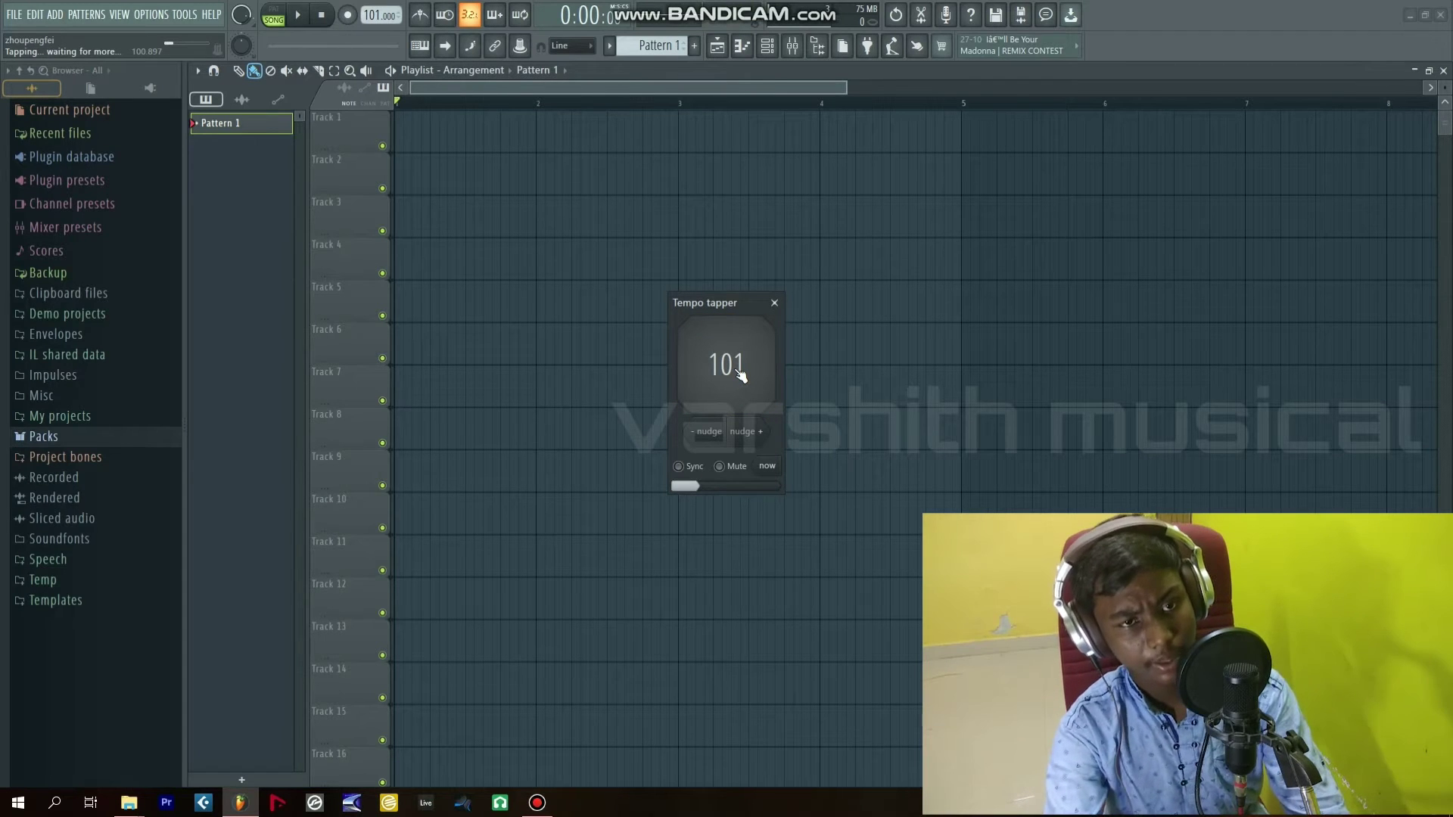
left_click(775, 303)
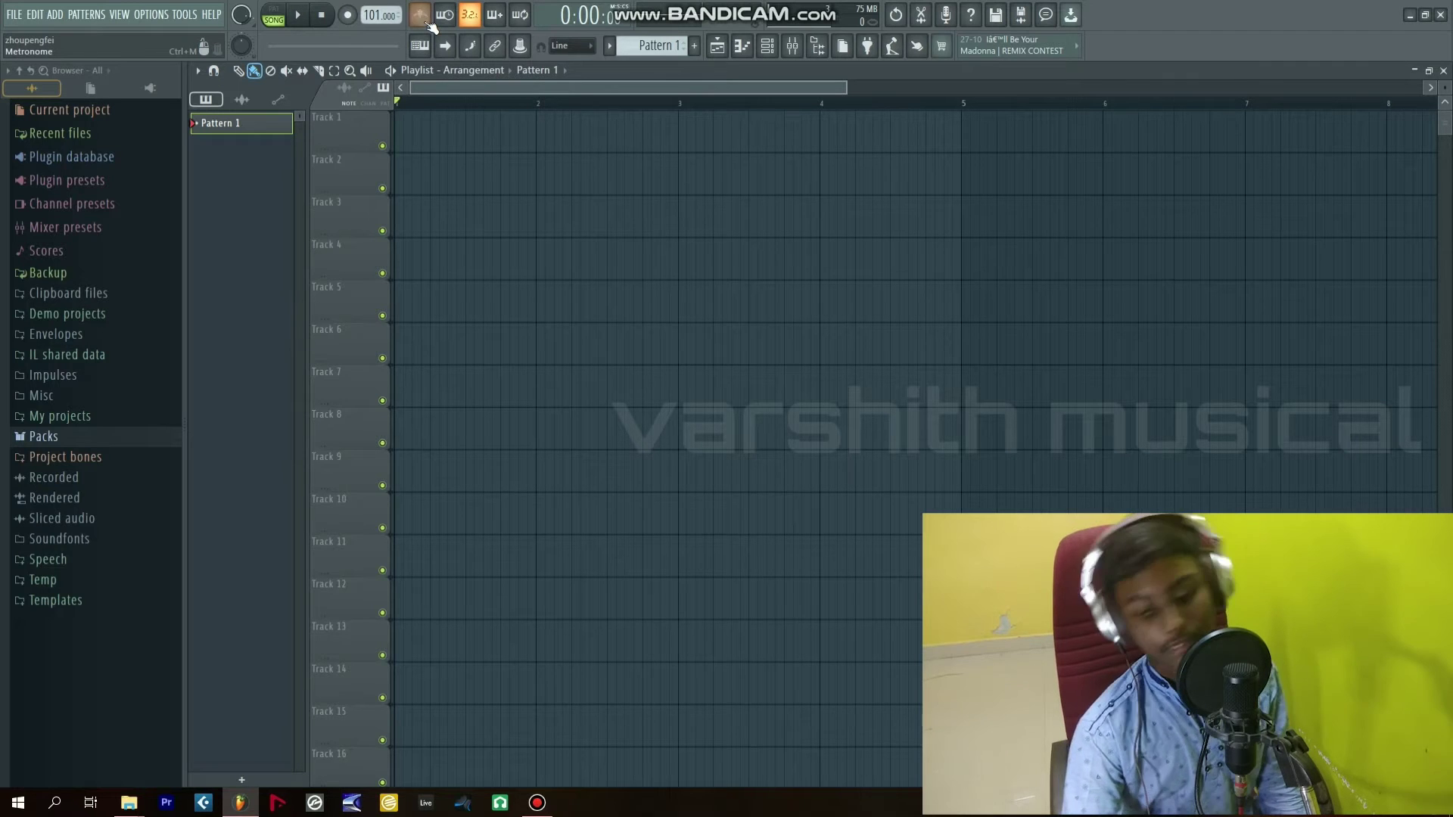
Step: Turn on the metronome, listen to it during a short song playback, and browse the pattern numbers
key("space")
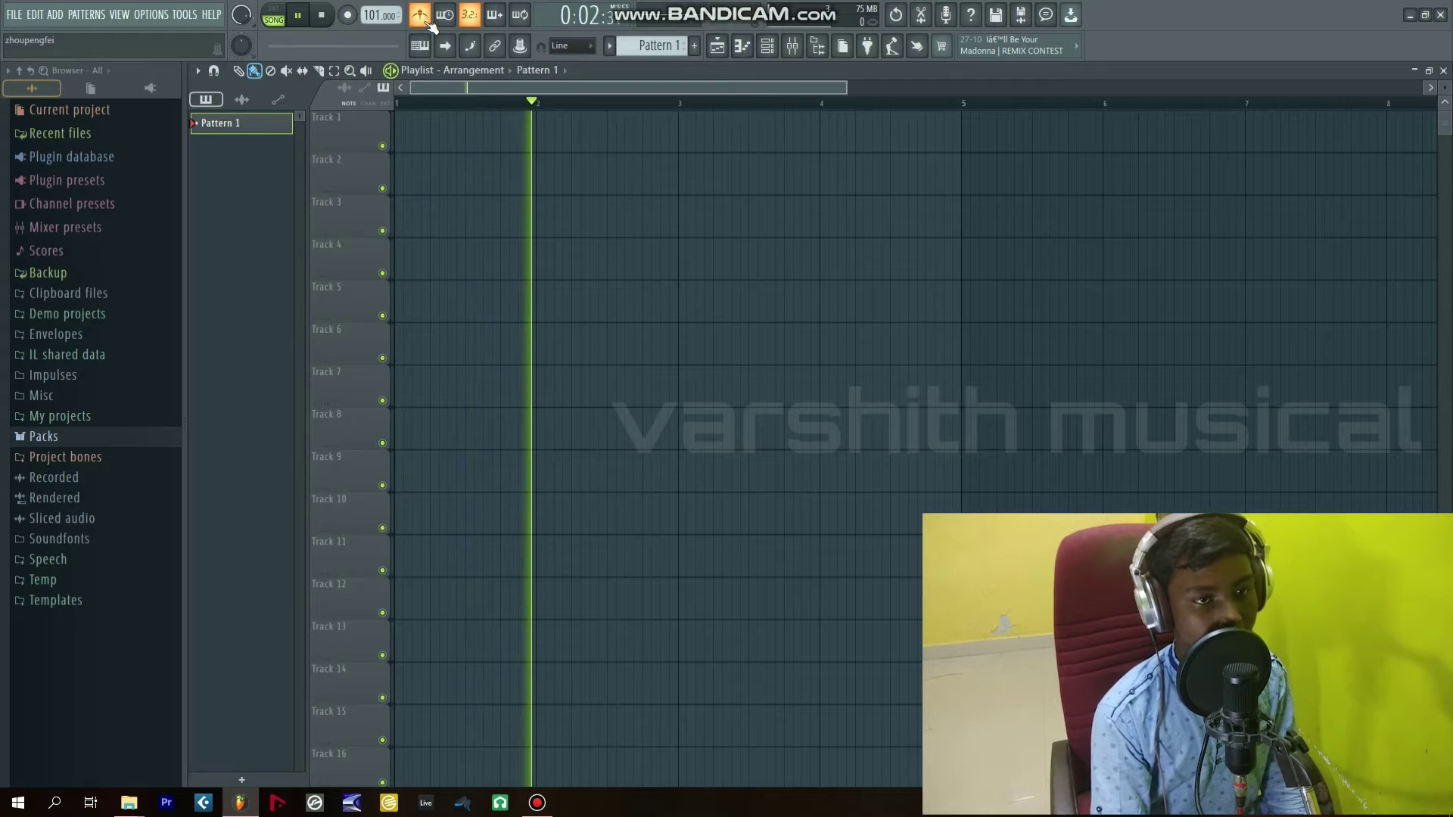
key("space")
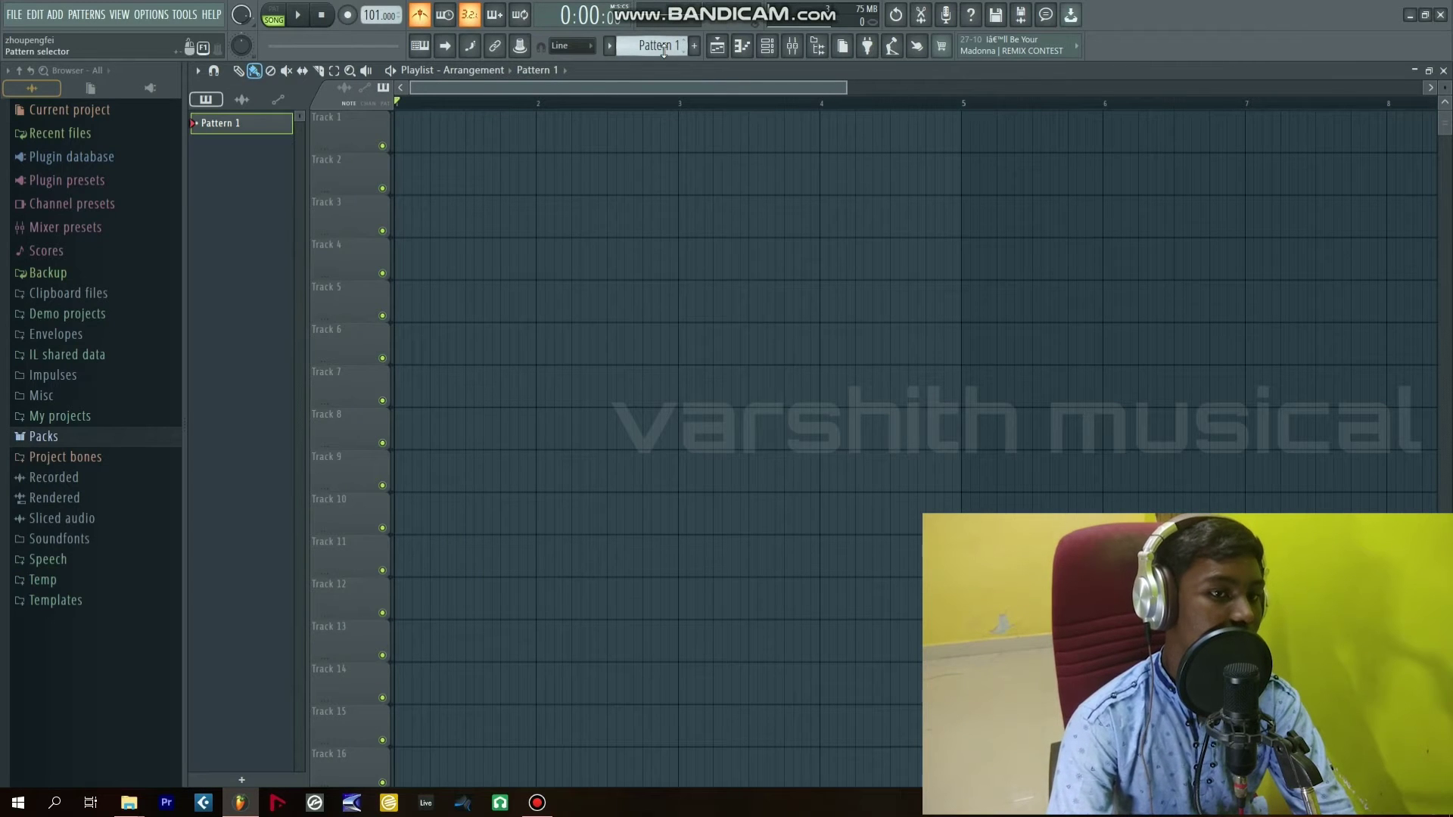
scroll(663, 48, "down", 2)
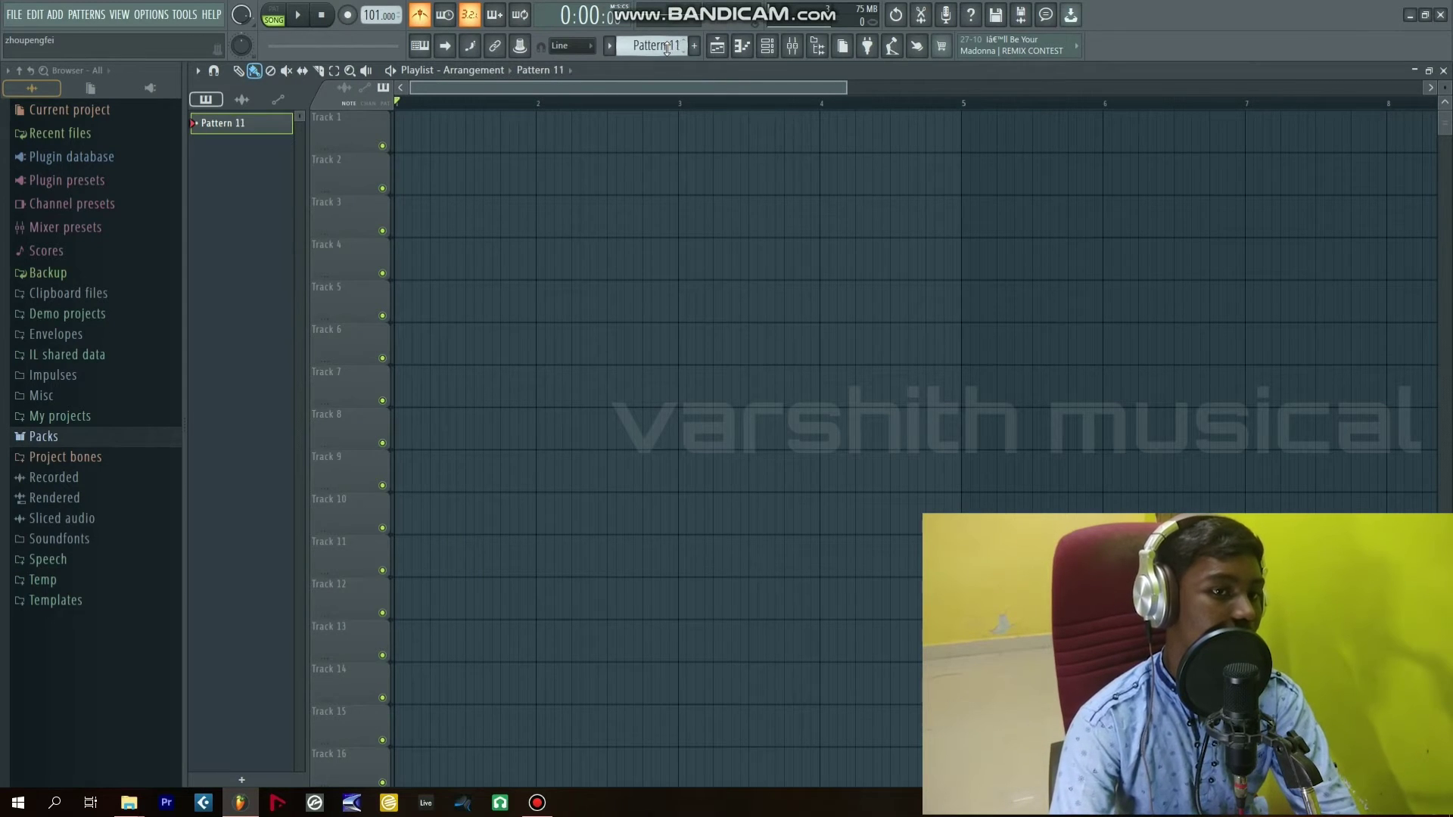
Step: Open the channel rack and add a new Orchestral instrument channel
left_click(767, 53)
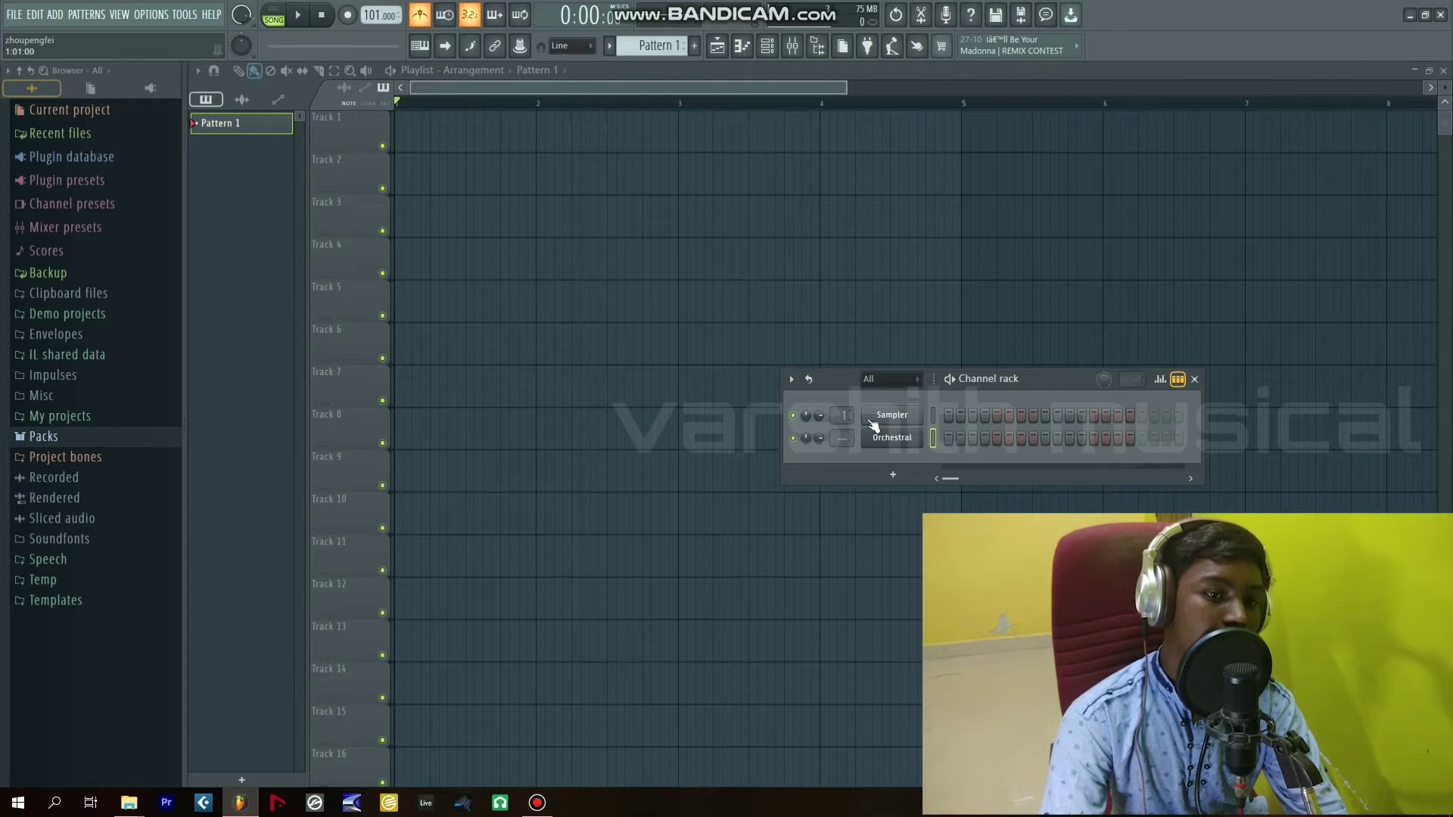
left_click(1196, 380)
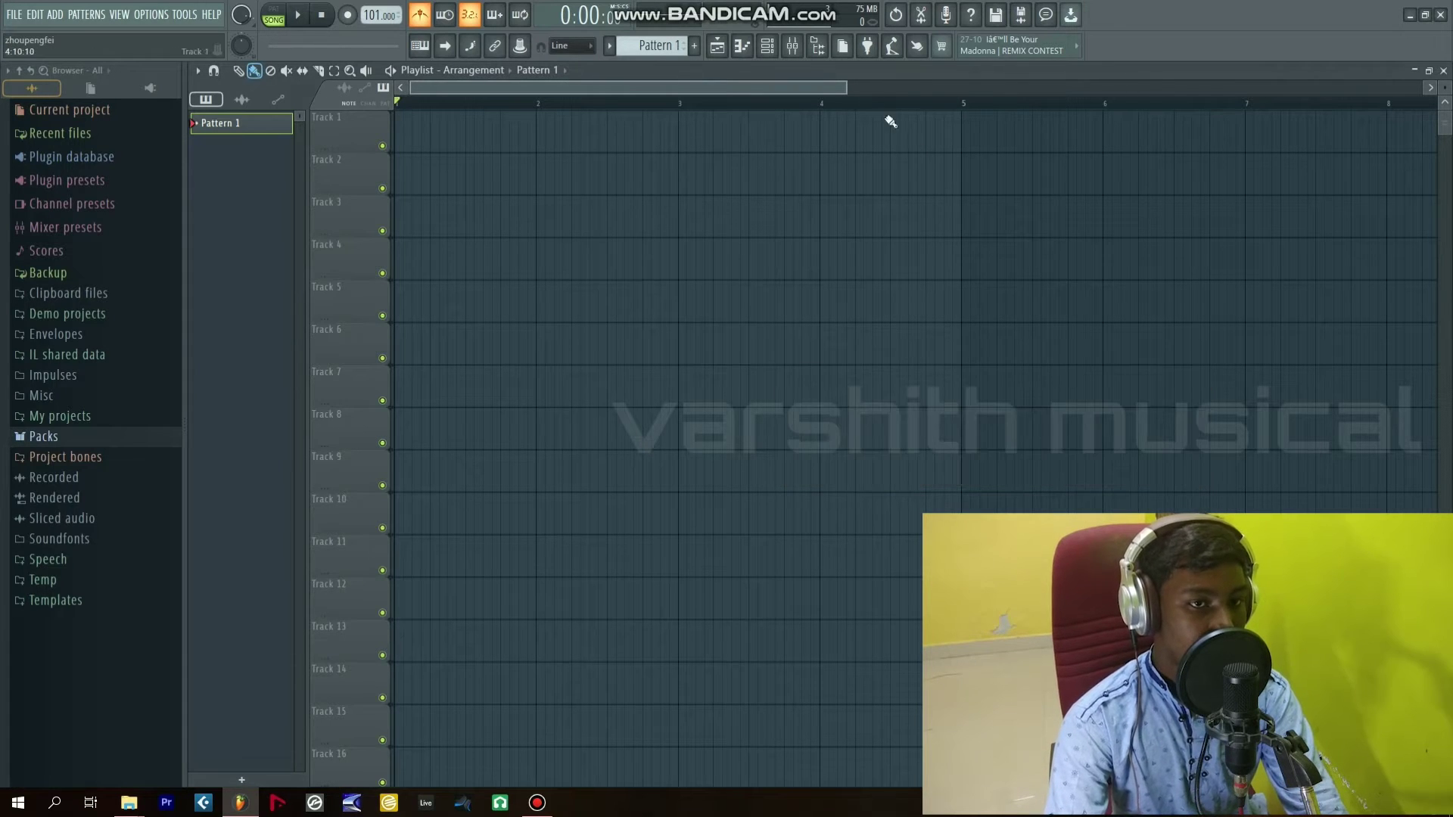
left_click(766, 47)
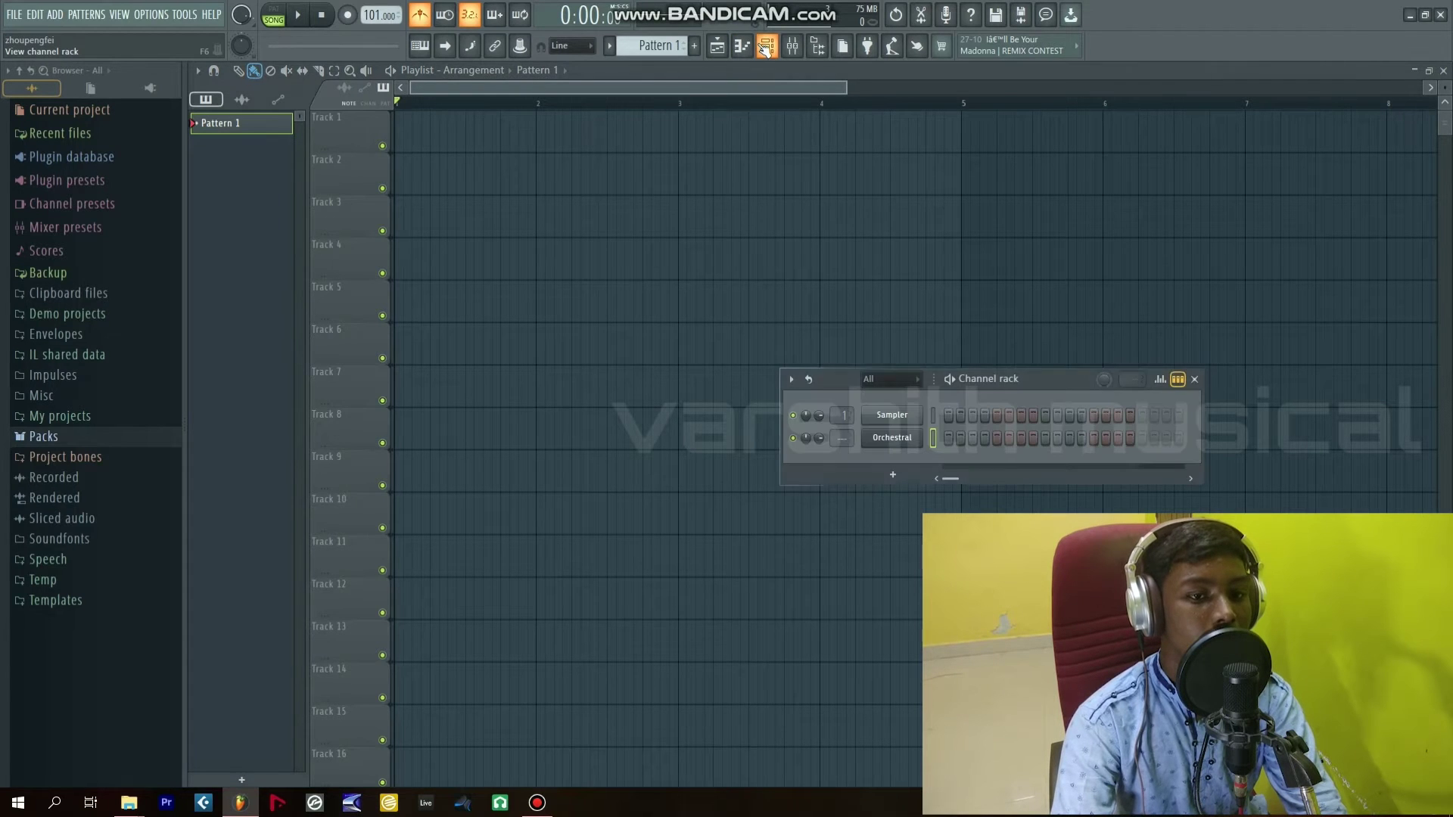
left_click(911, 475)
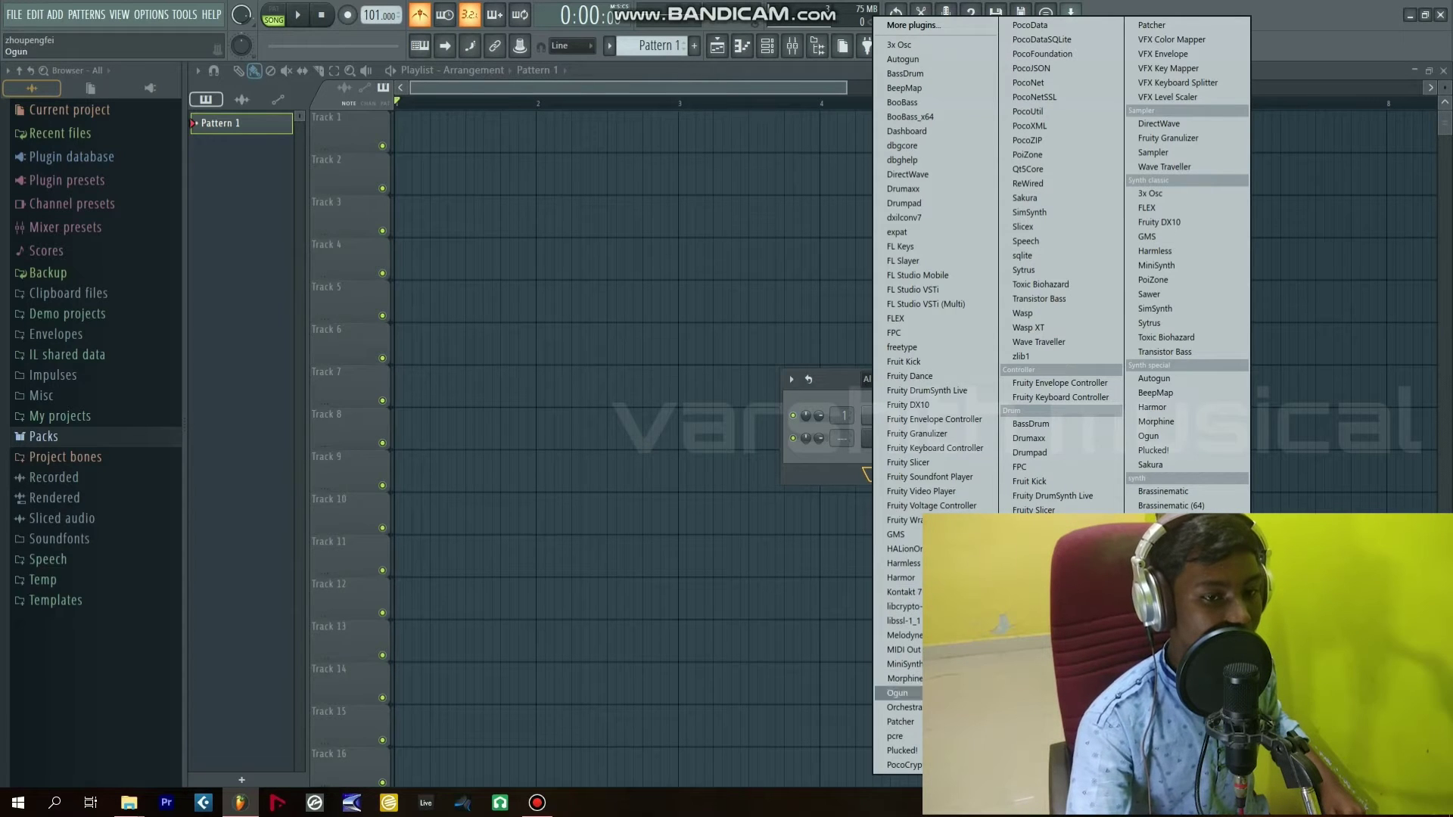
left_click(914, 707)
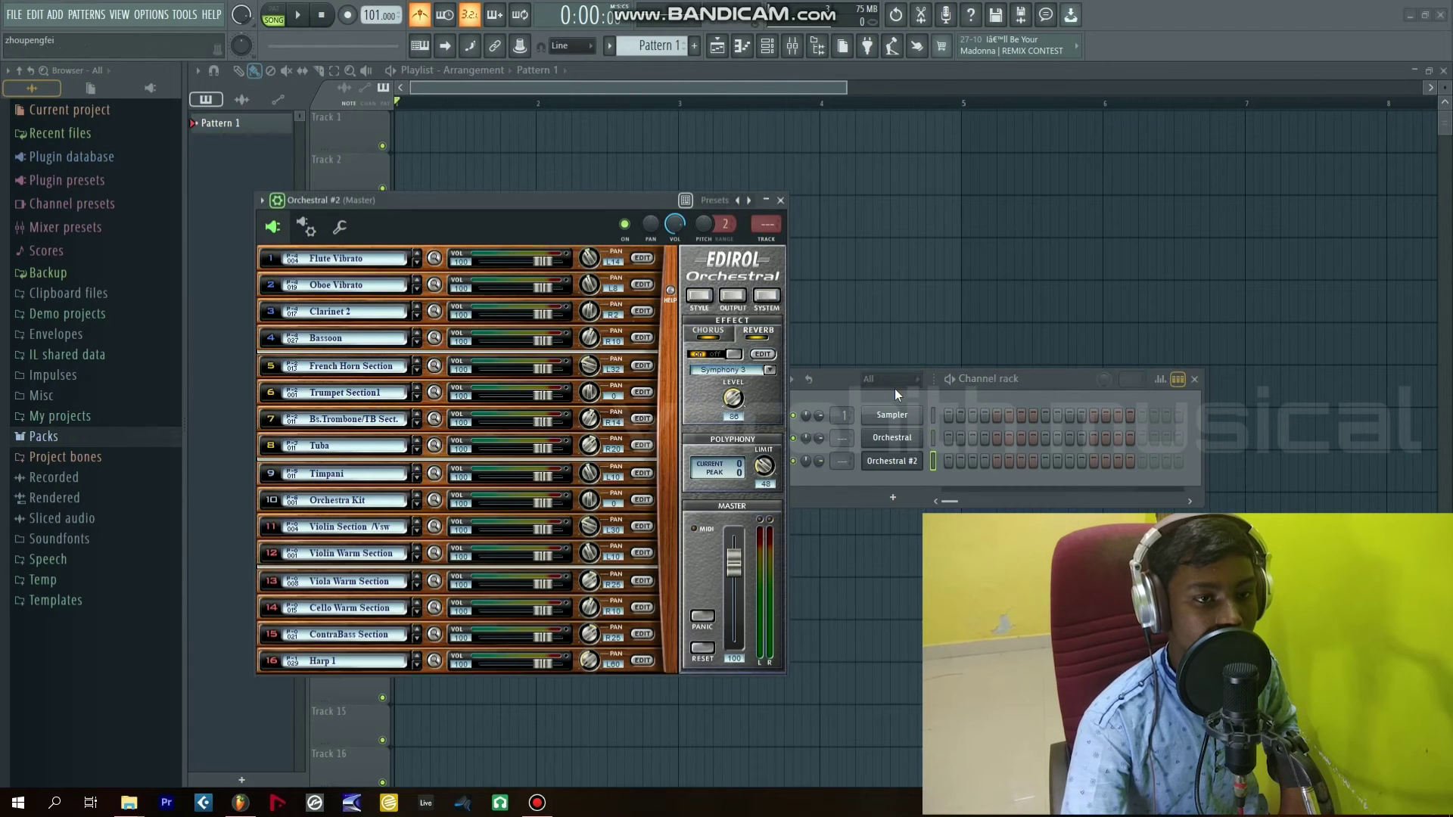
Step: Assign the Full Strings tone from the string sections to part 1 of the new Orchestral instrument, and close the plugin window
left_click(433, 259)
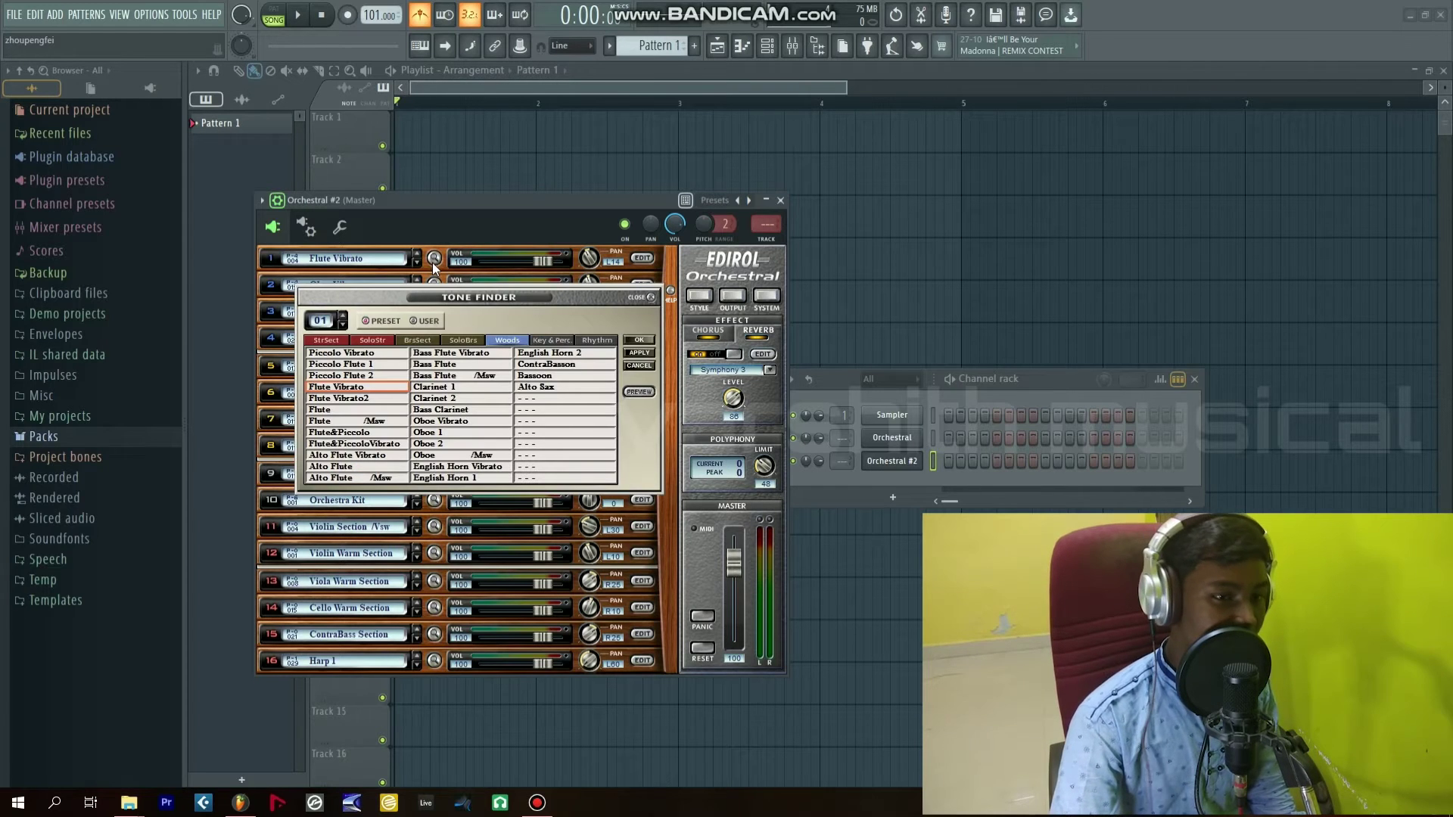
left_click(333, 340)
left_click(559, 421)
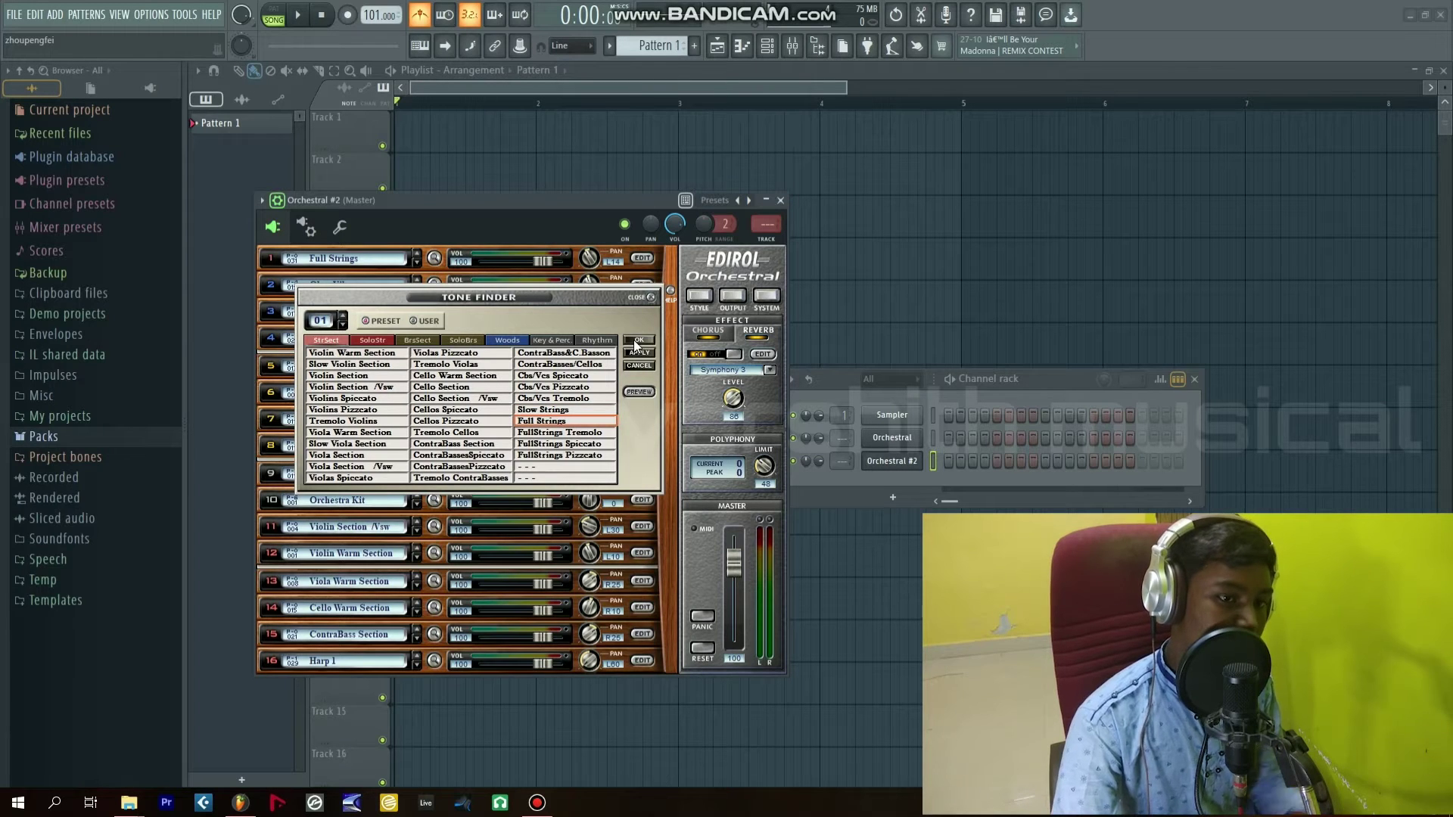
left_click(636, 344)
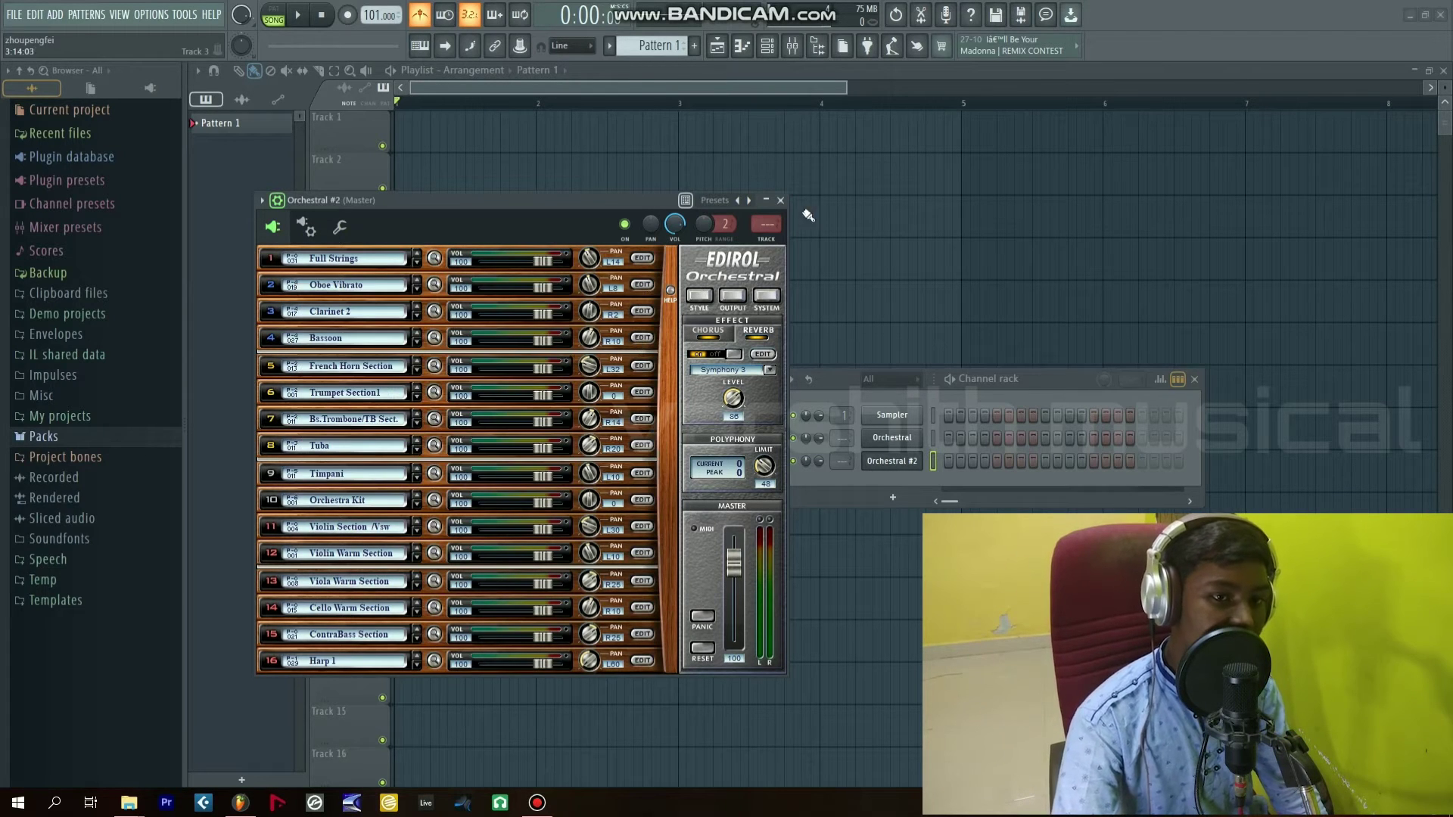
left_click(782, 201)
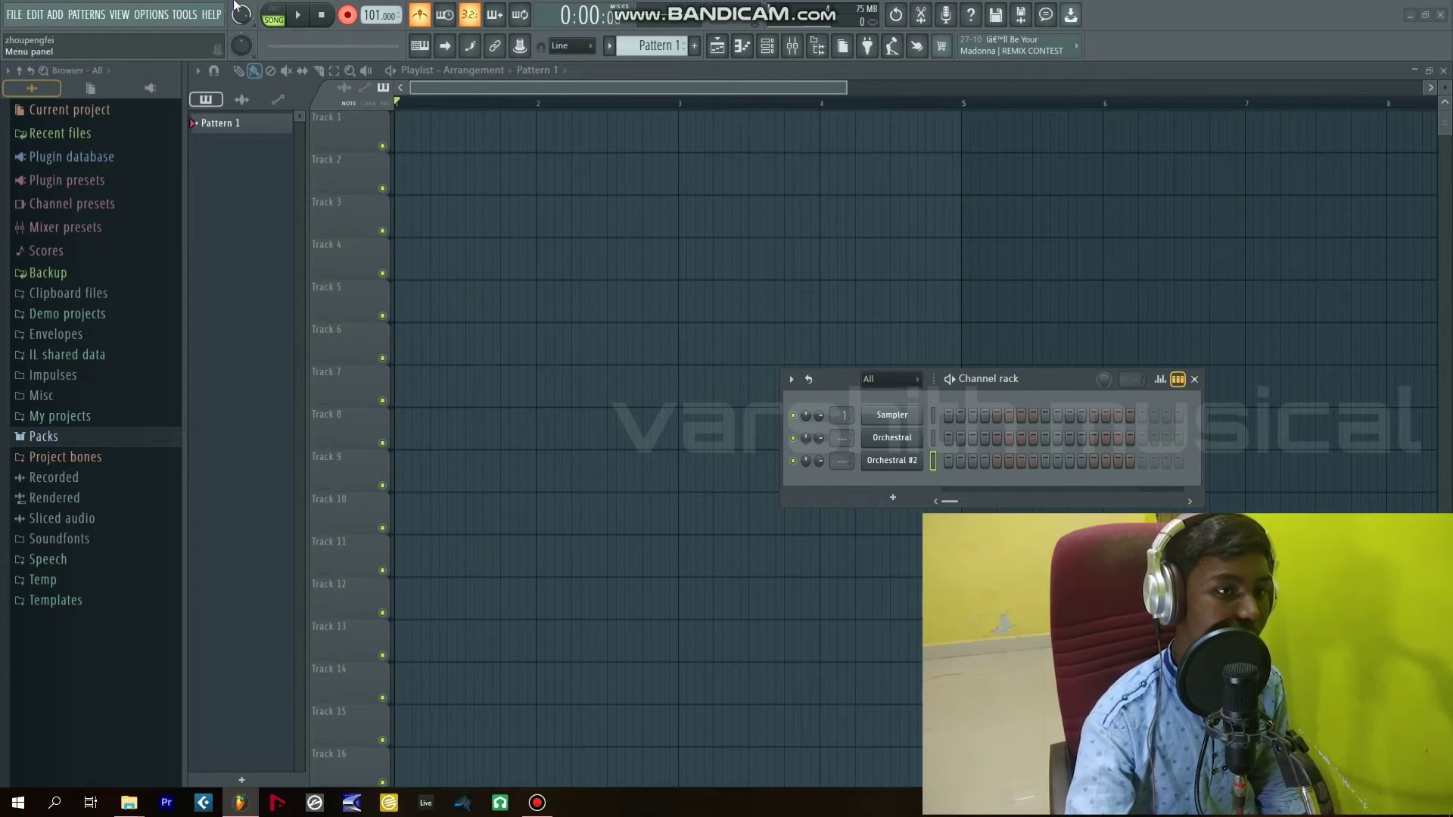
Step: Enable recording in song mode and record an A4-C5-E5 chord followed by a G4-B4-D5 chord on the Orchestral #2 channel
left_click(274, 15)
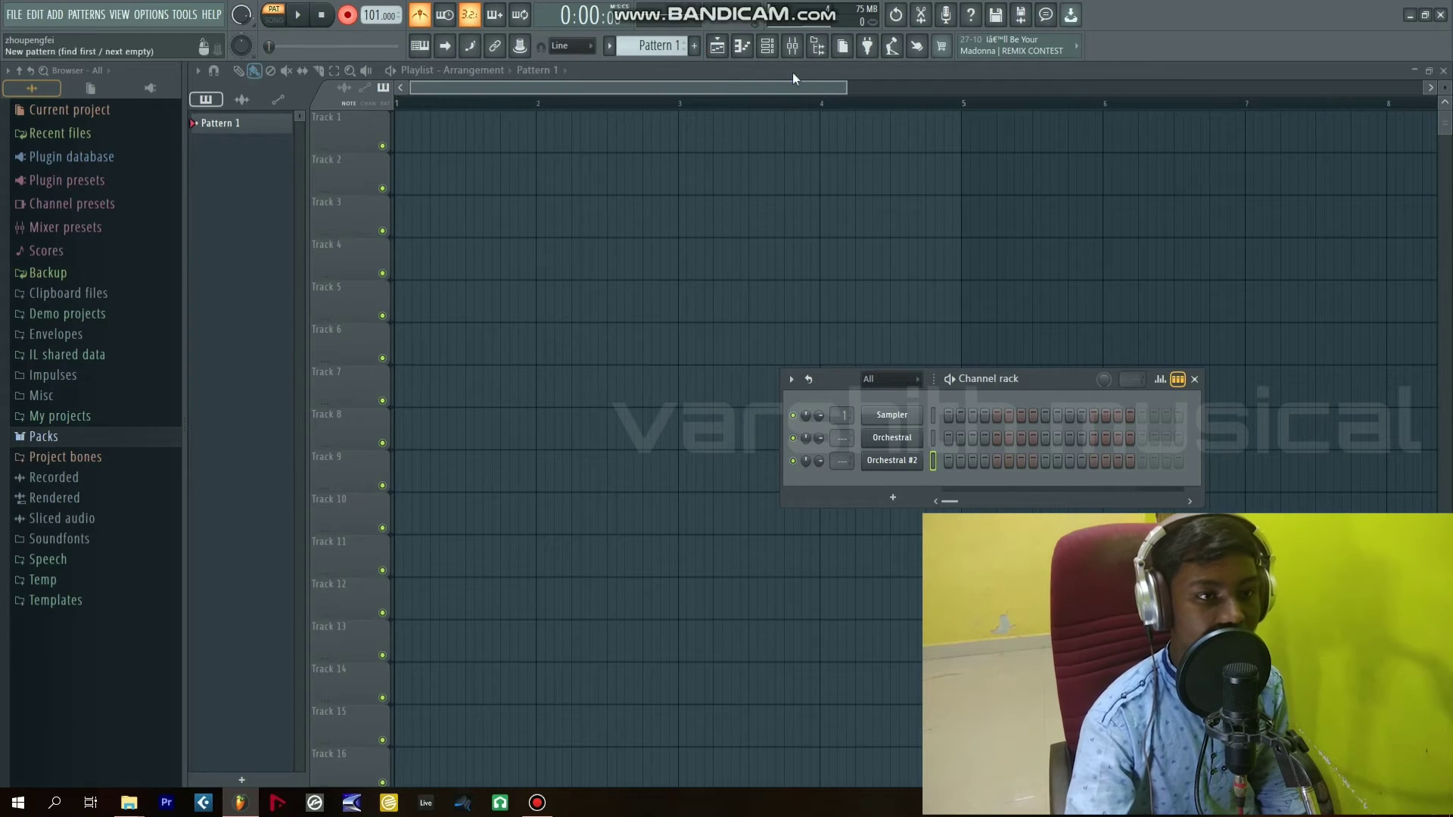
left_click(275, 22)
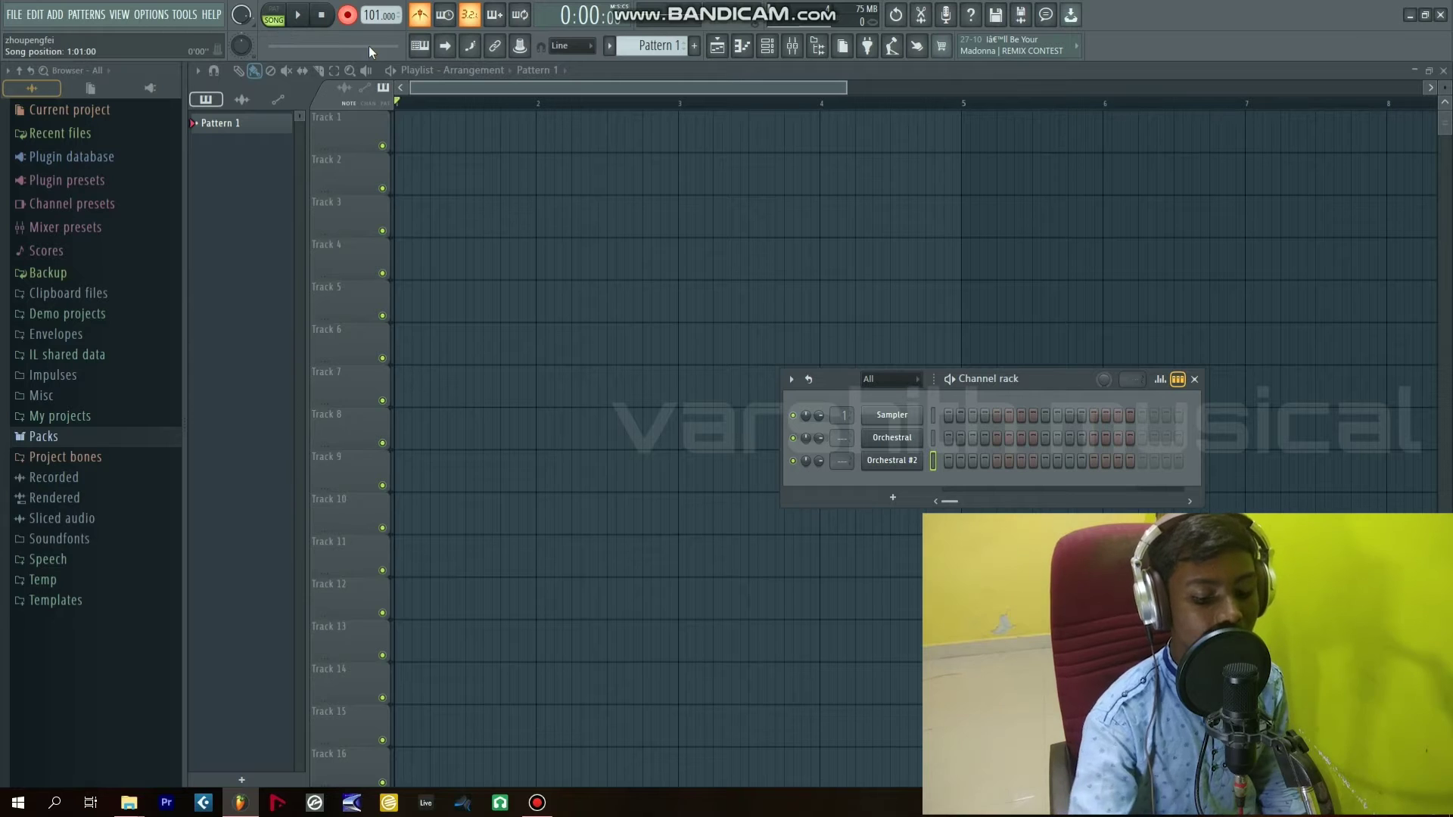
key("space")
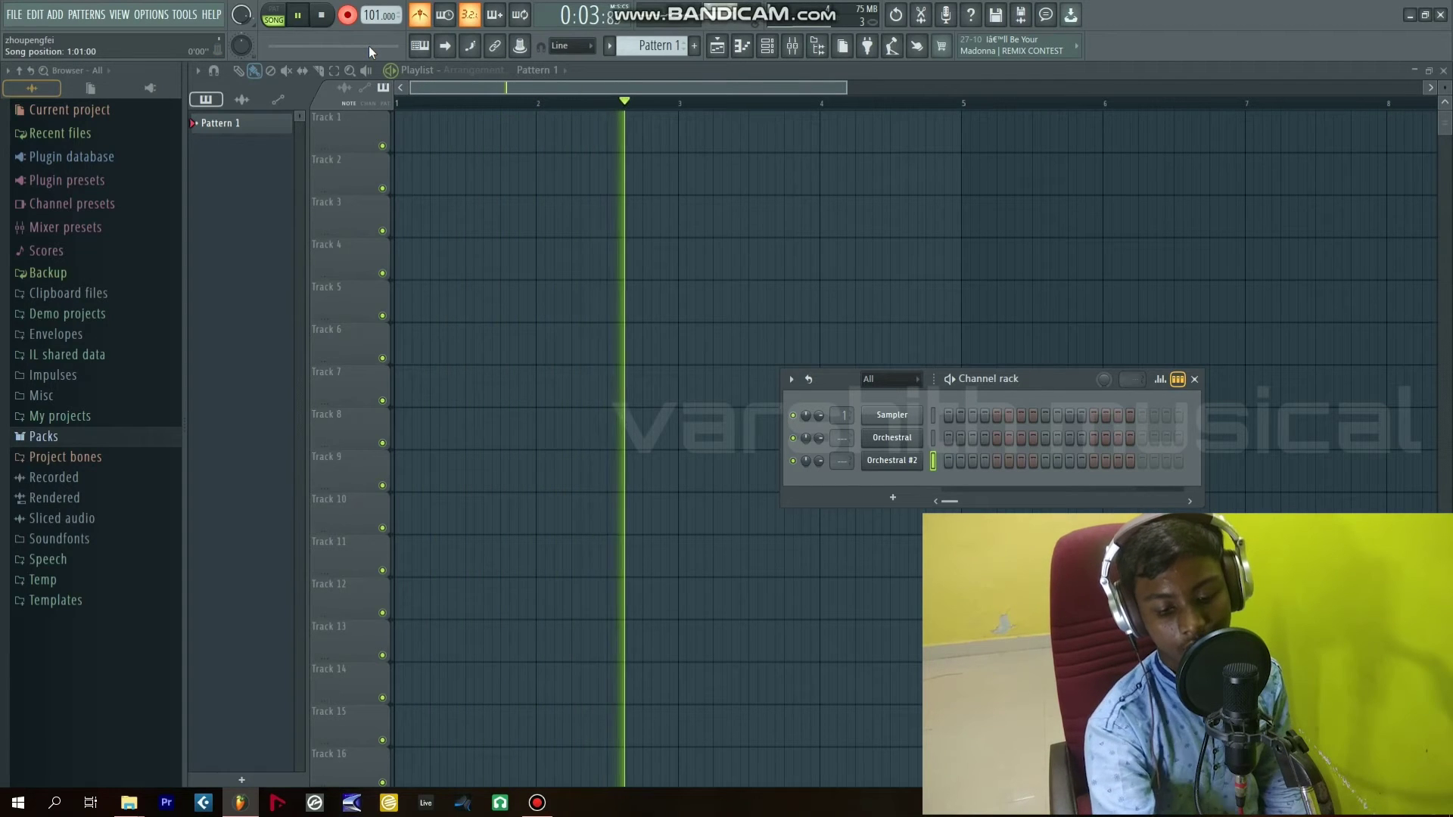
key("space")
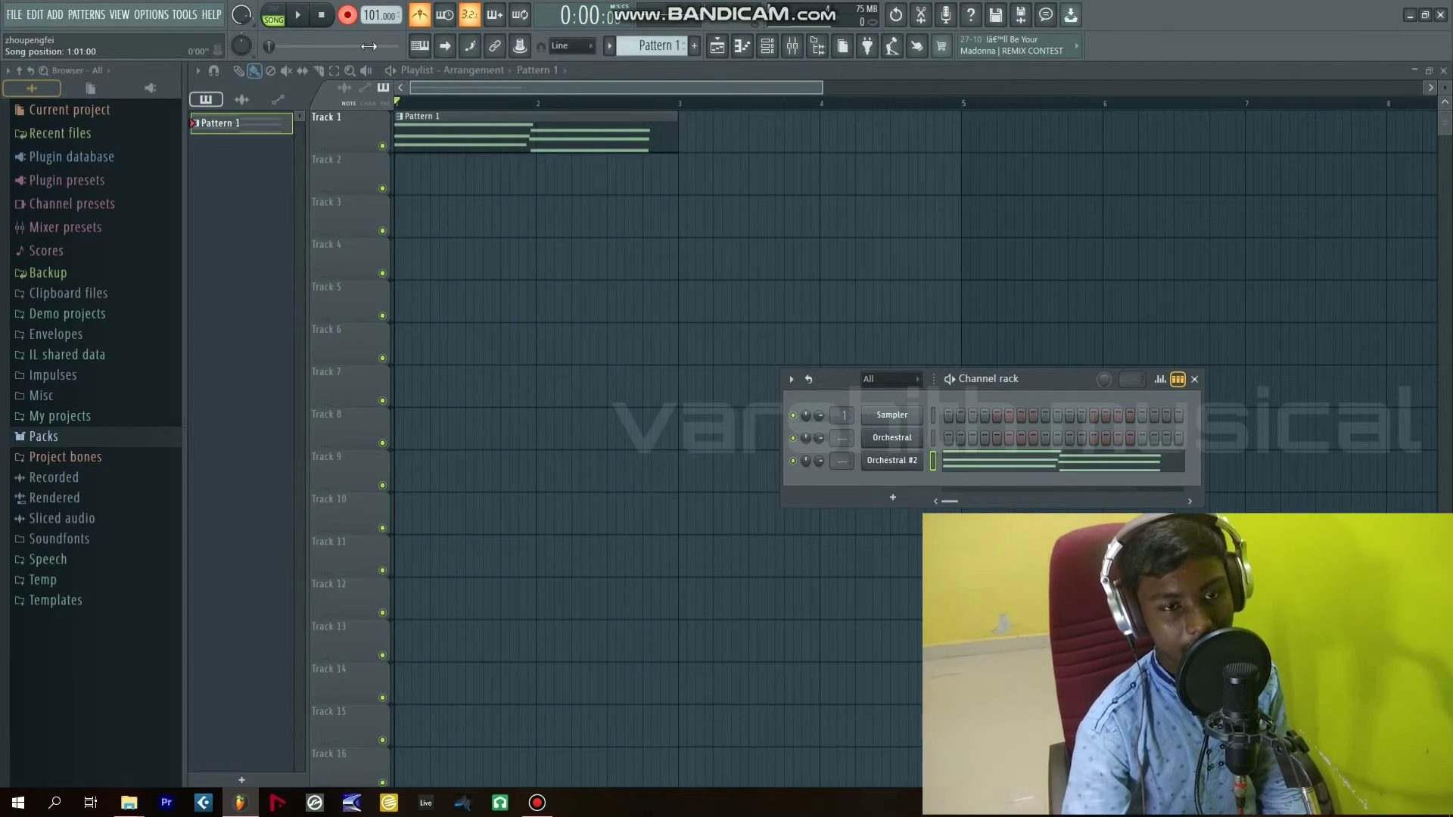
Step: Open the recorded chords in the piano roll, play them back, and replay them with recording turned off
left_click(1056, 458)
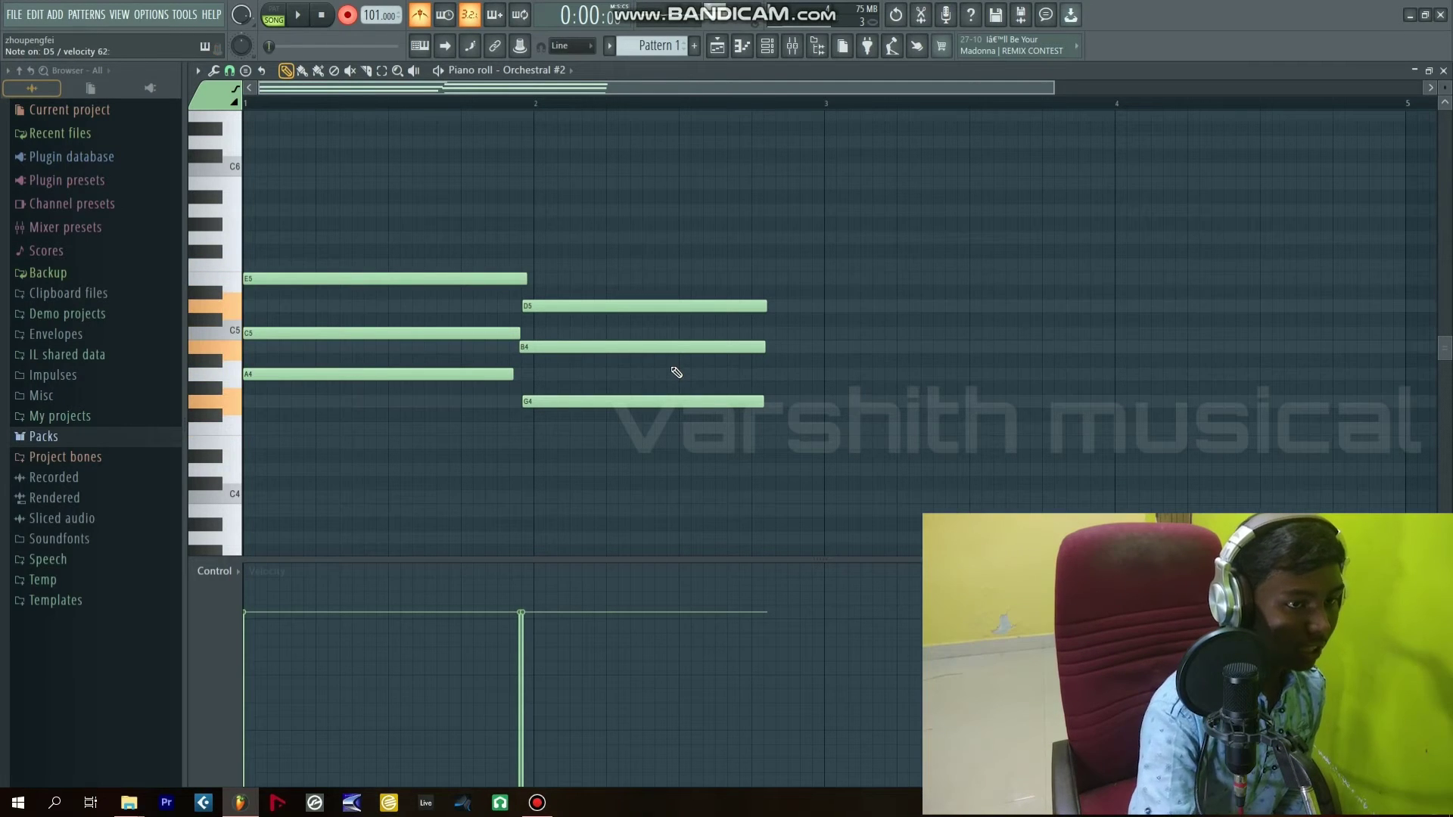
key("space")
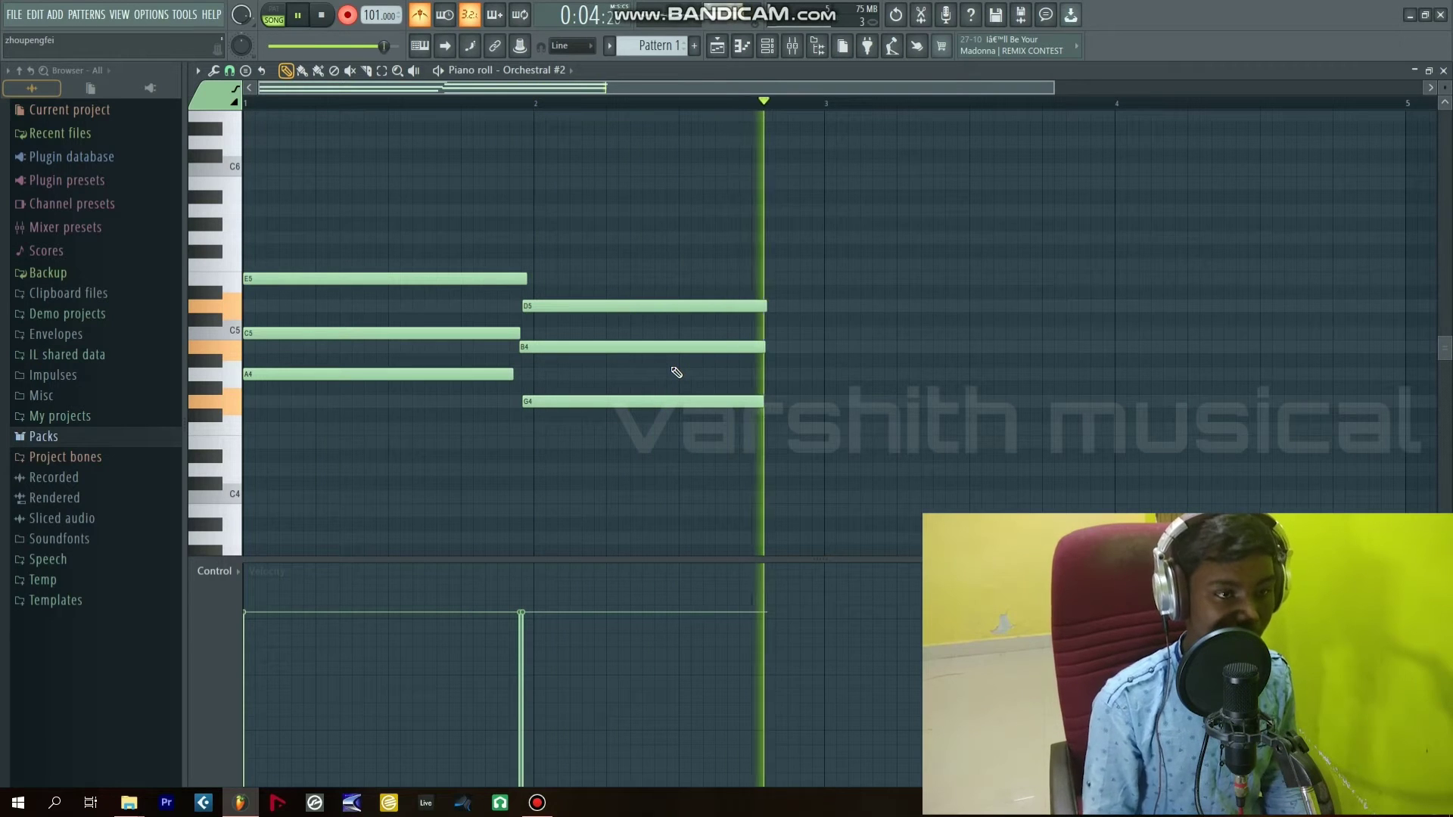
key("space")
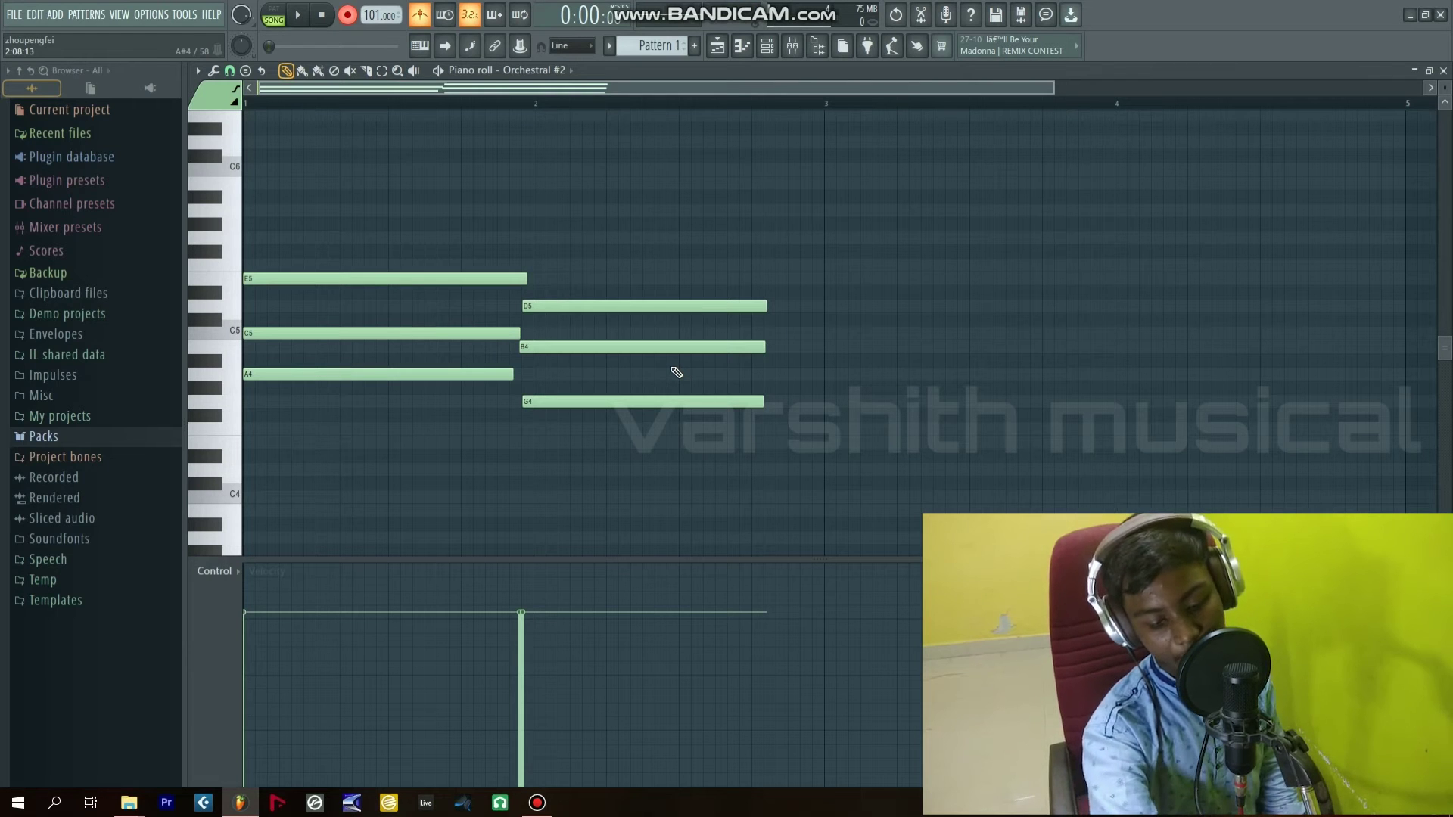
key("r")
key("space")
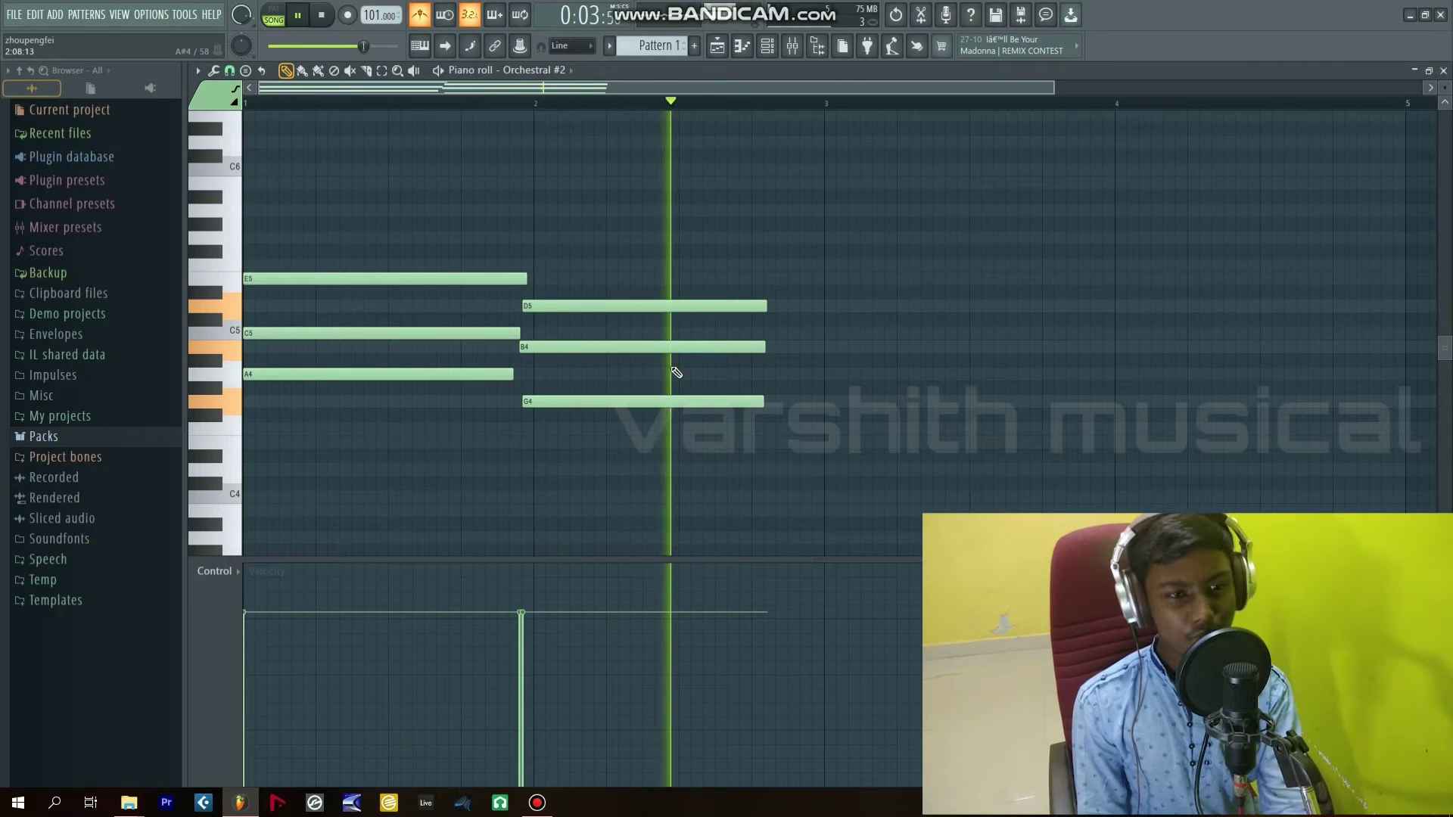
key("space")
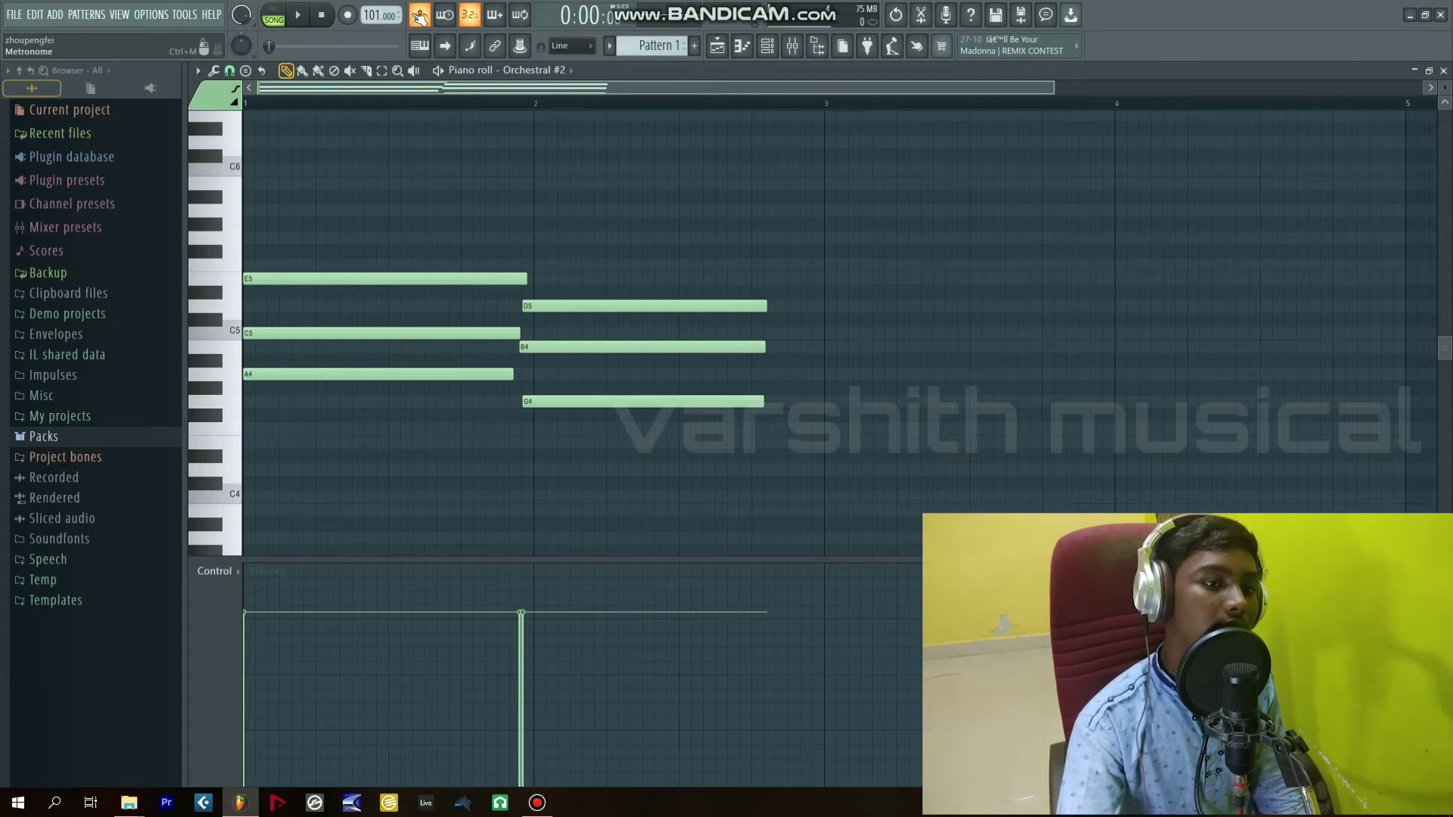
Step: Turn off the metronome and play the recorded chords without the click
left_click(418, 16)
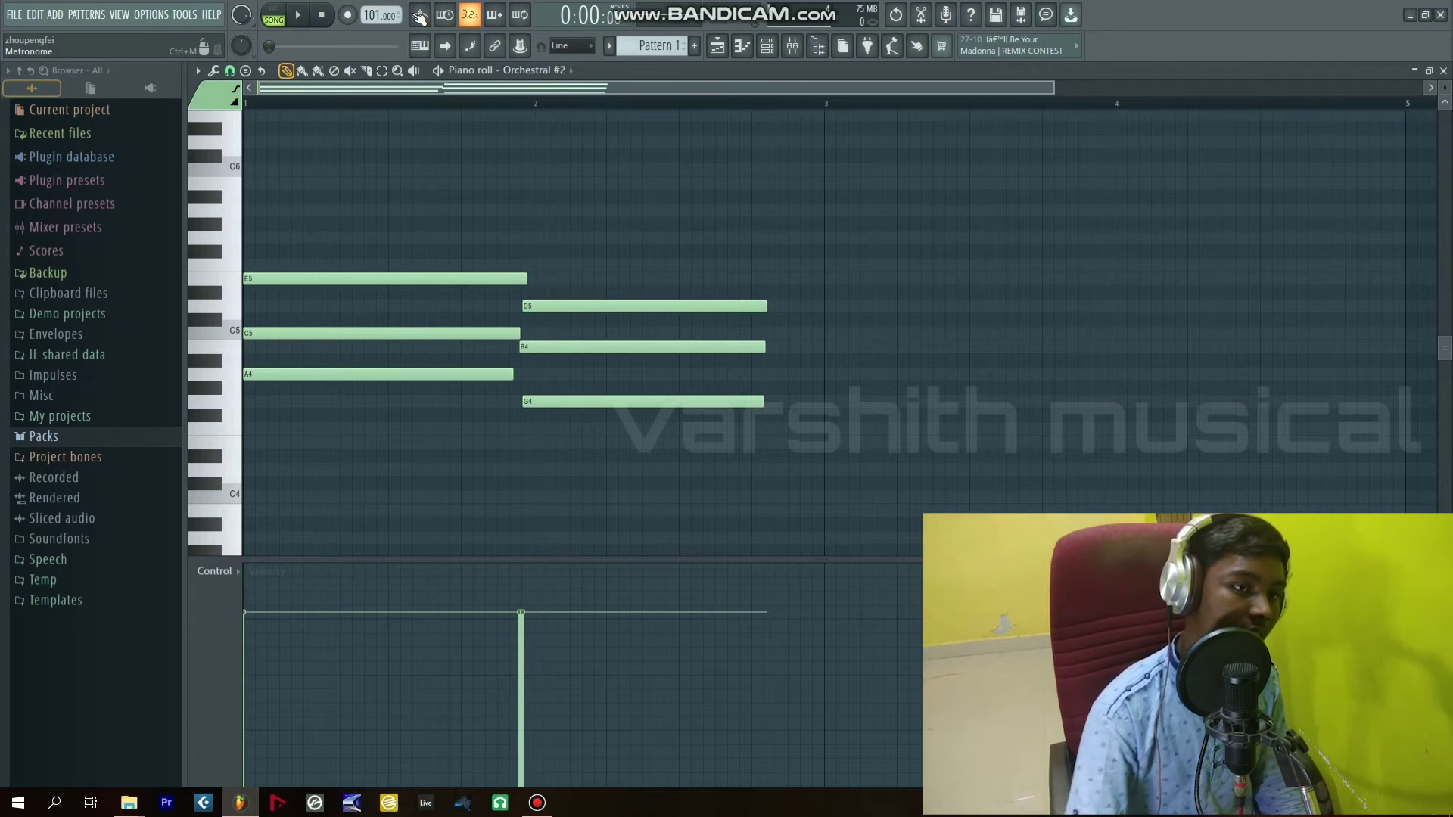
key("space")
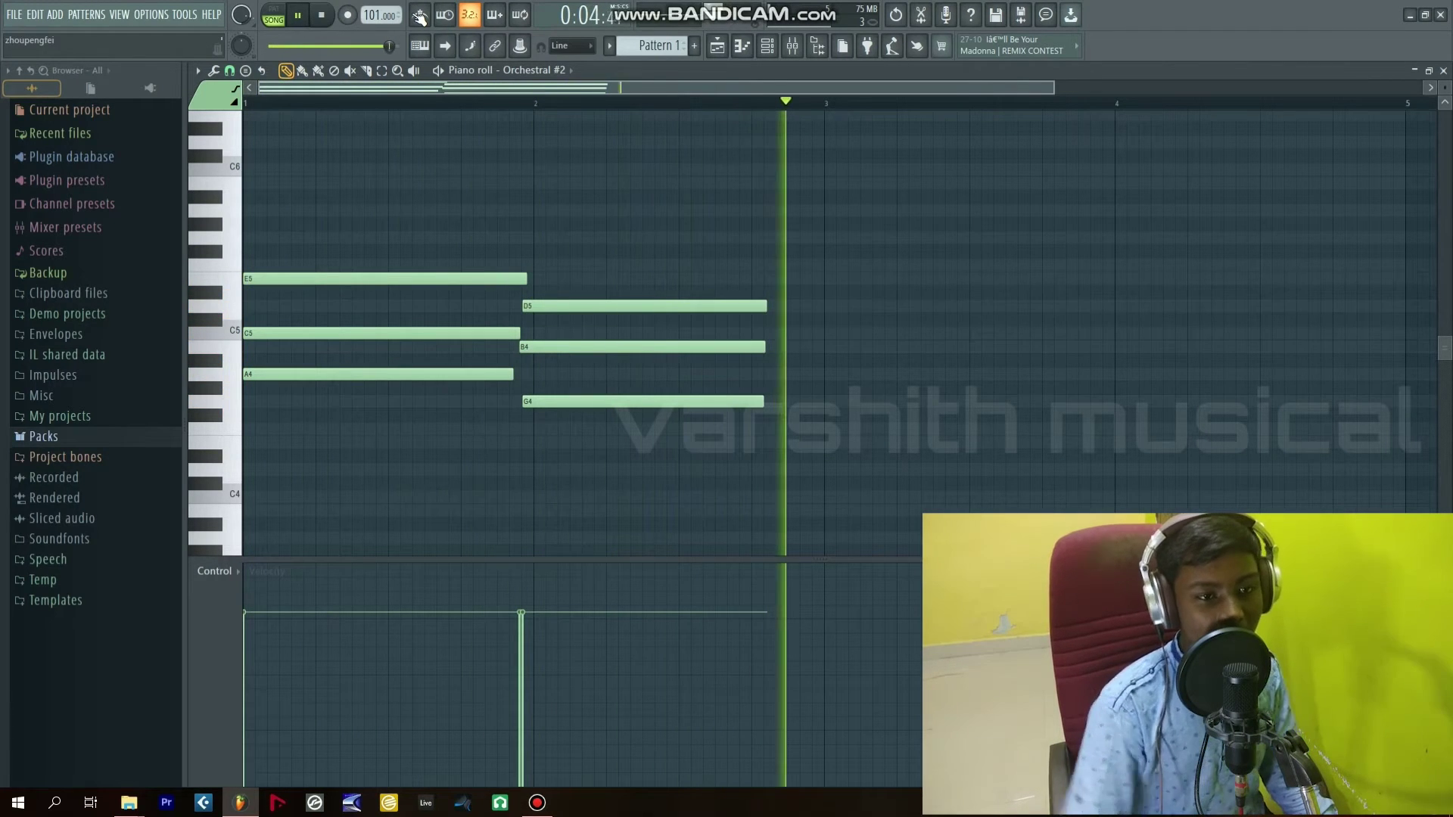
key("space")
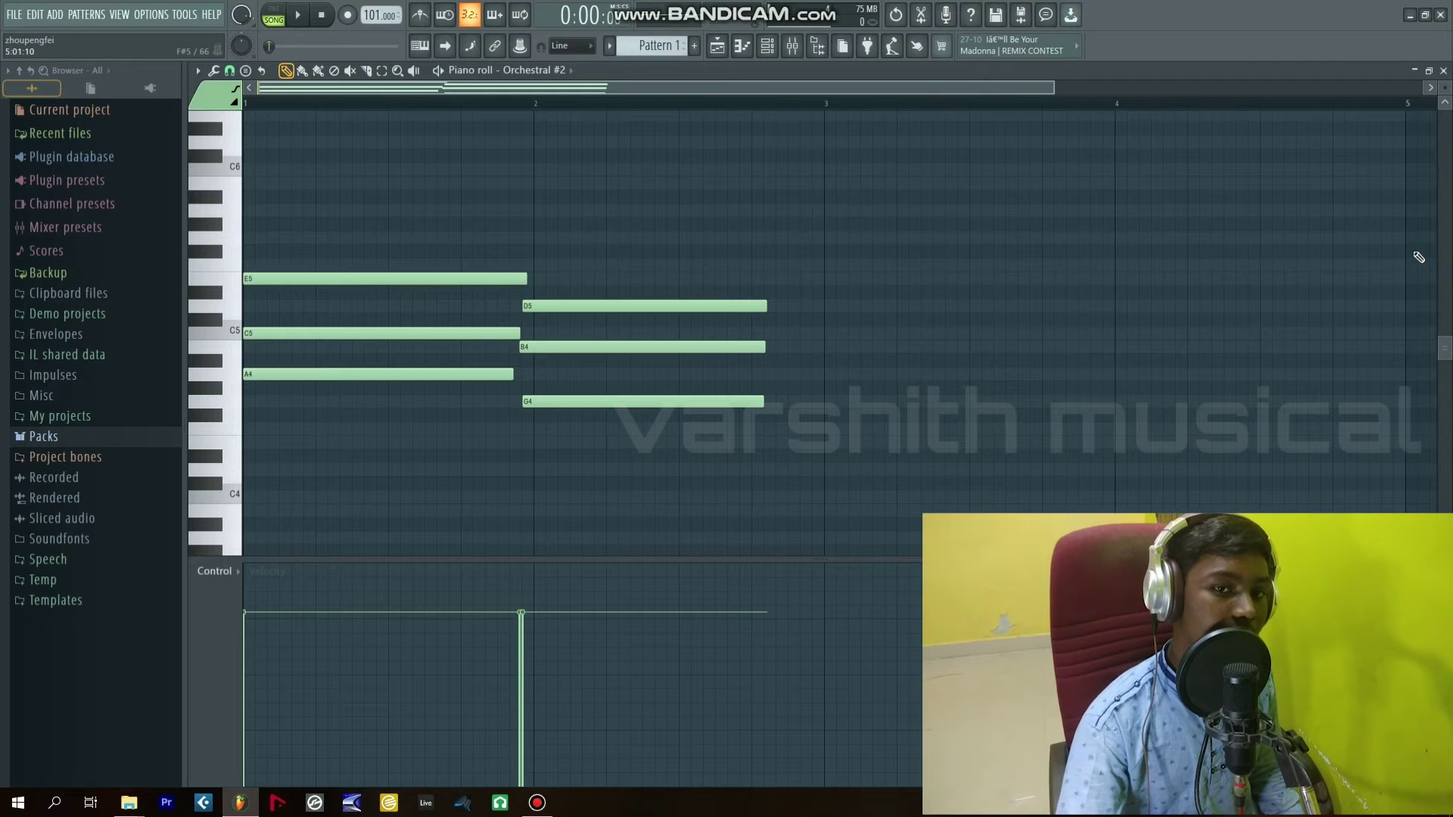
Step: Close the piano roll and undo the recorded chords in Pattern 1
left_click(1444, 71)
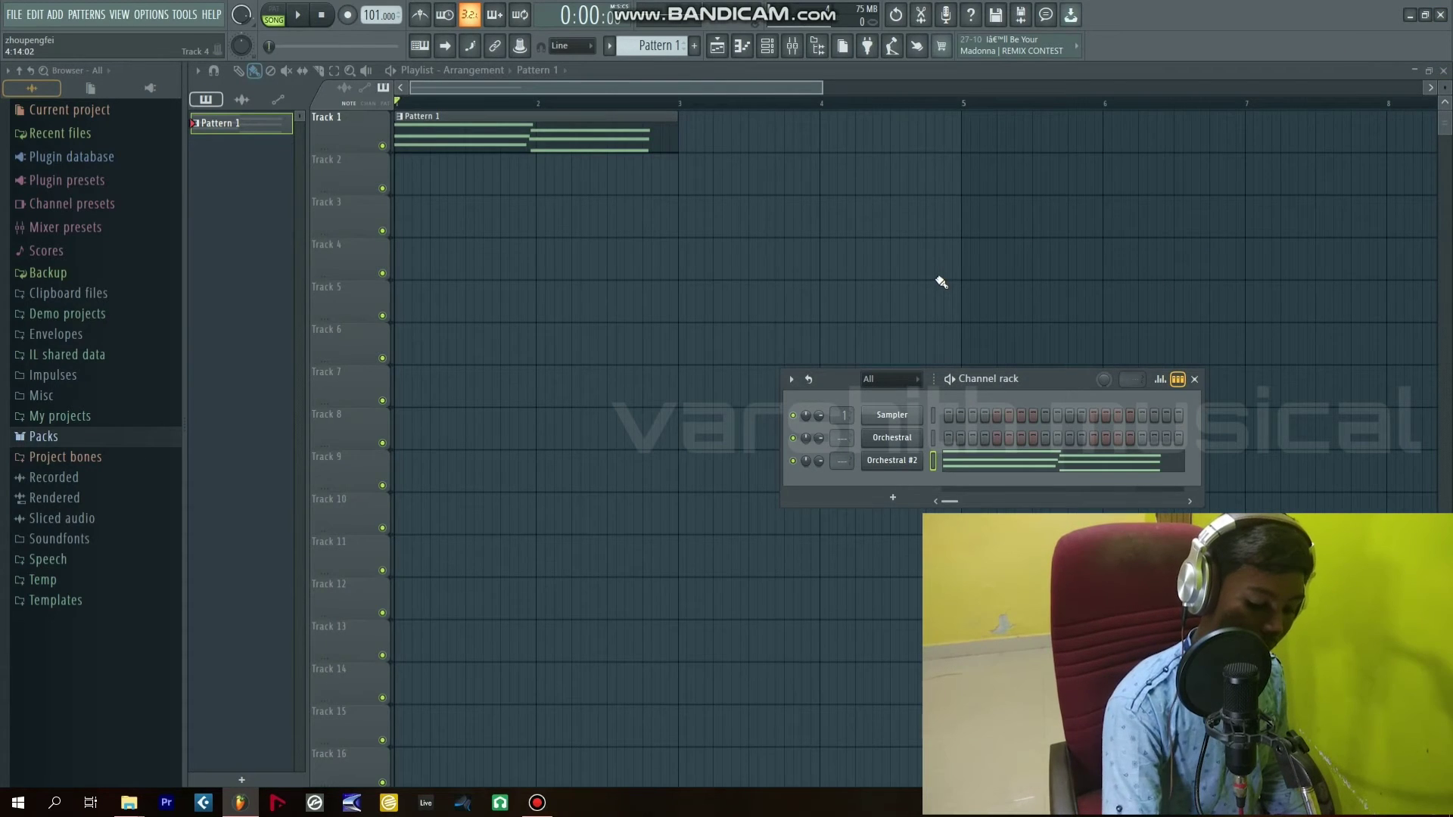
key("ctrl+z")
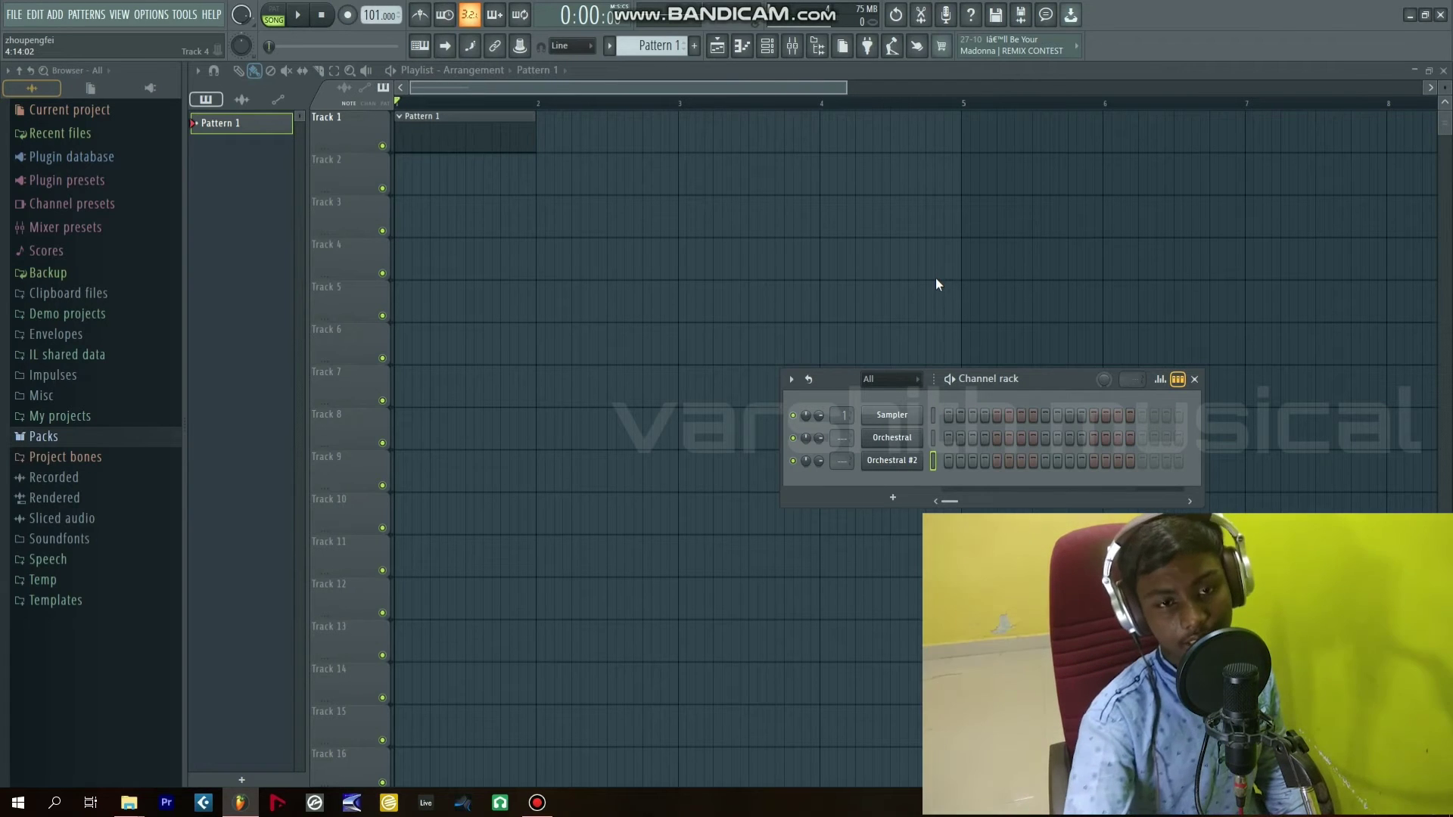
Step: Add an FPC drum machine channel and expand the Packs folder in the browser
left_click(894, 496)
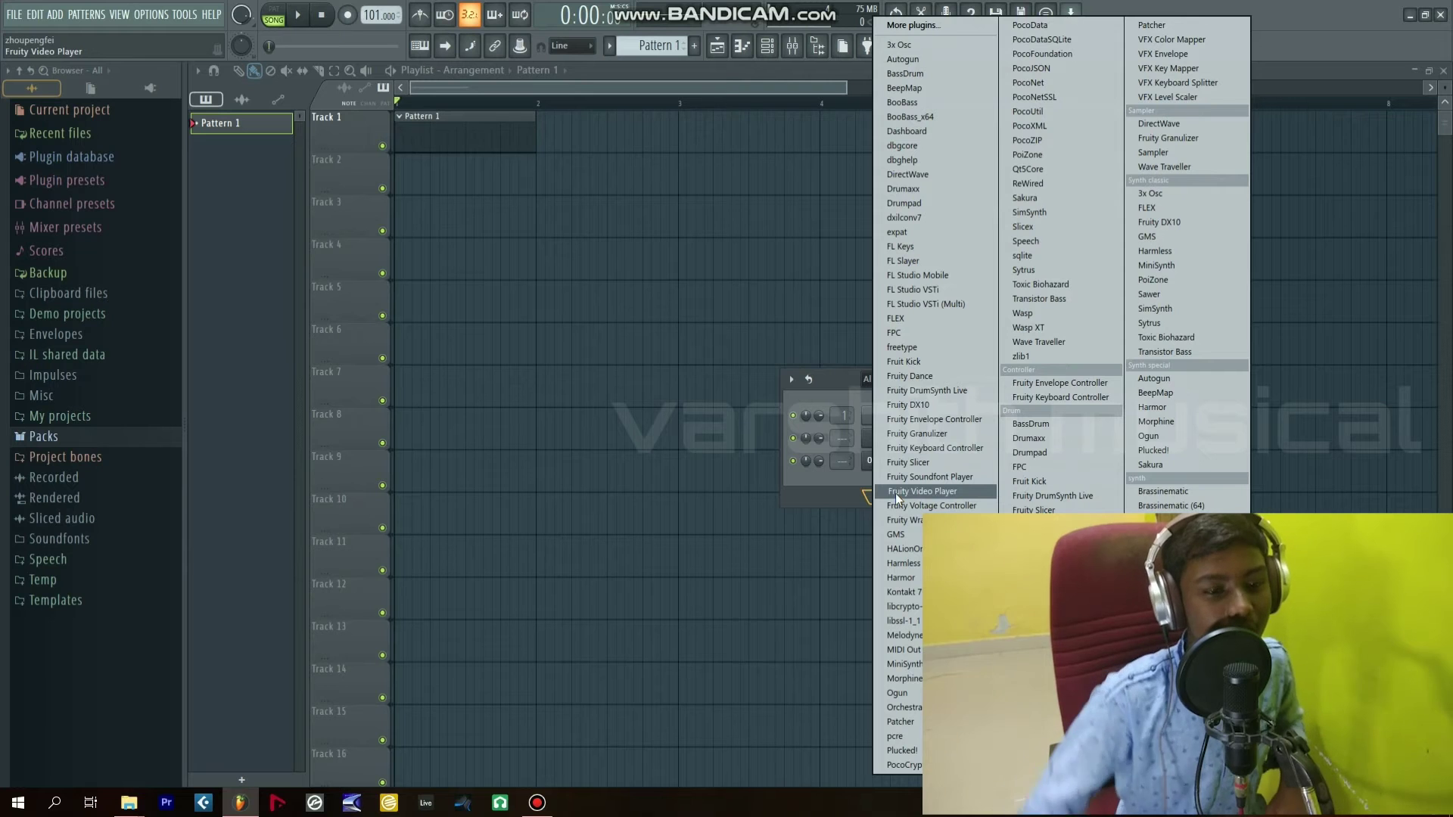
left_click(977, 335)
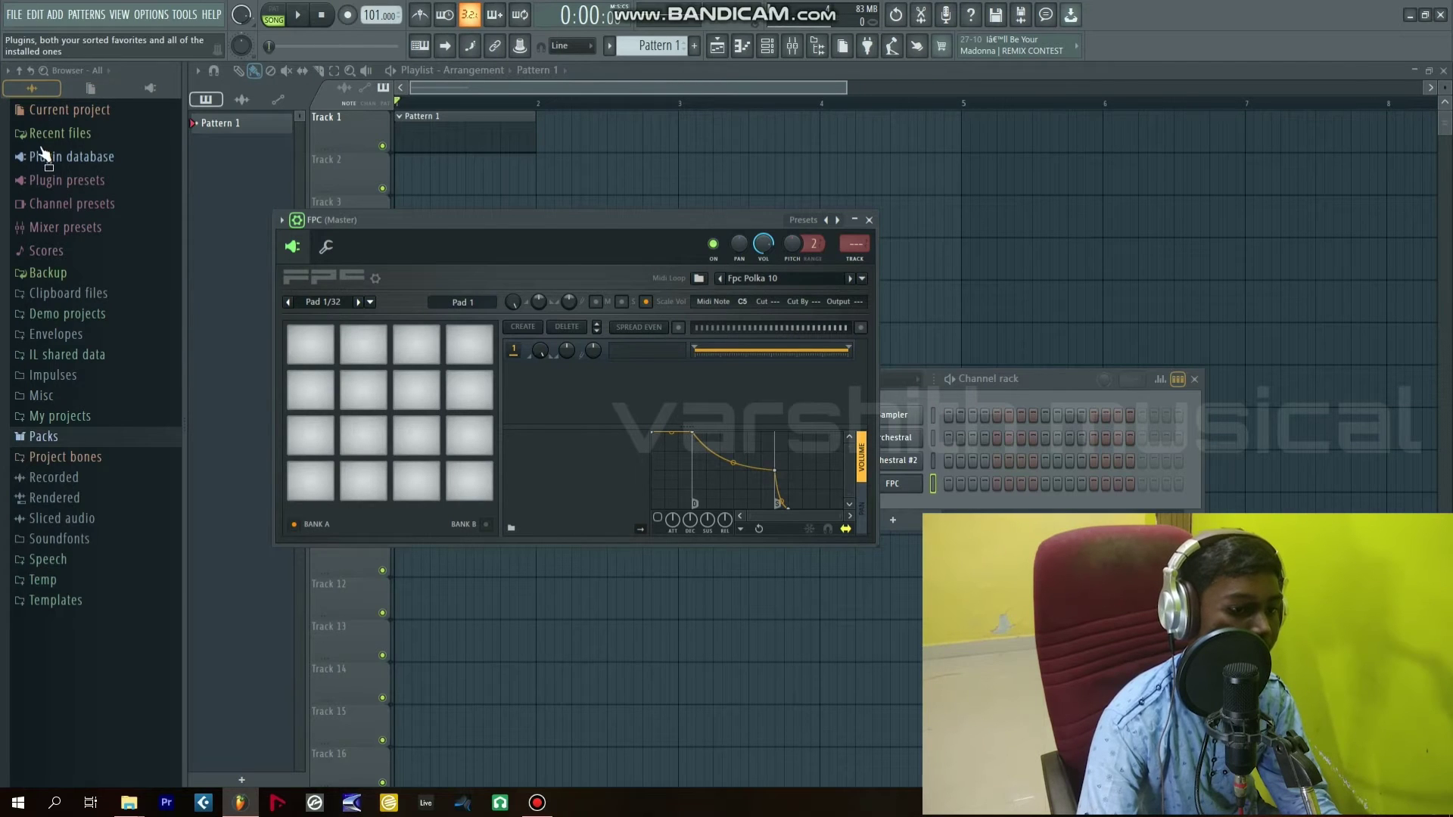
left_click(96, 439)
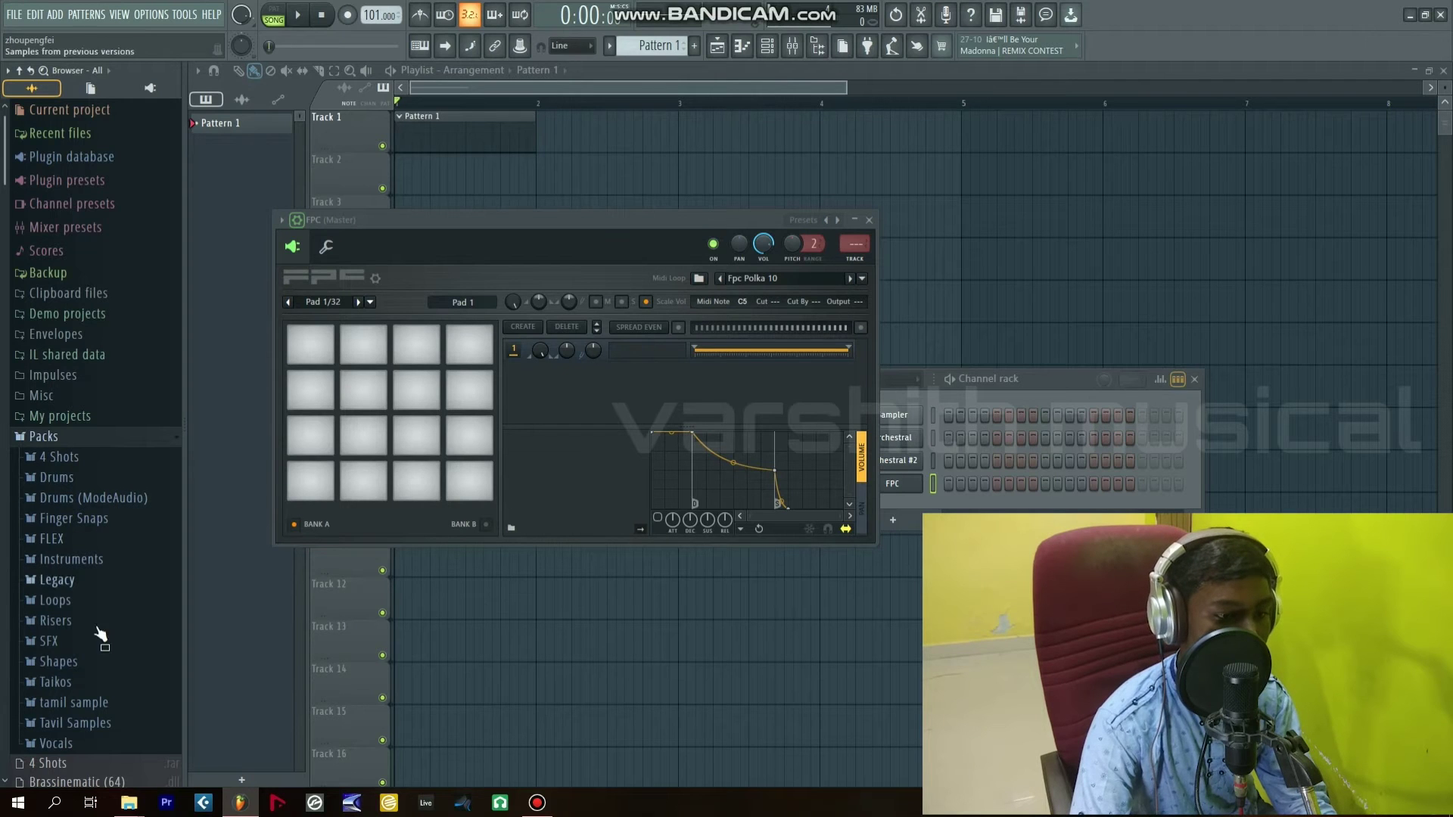
scroll(74, 732, "down", 5)
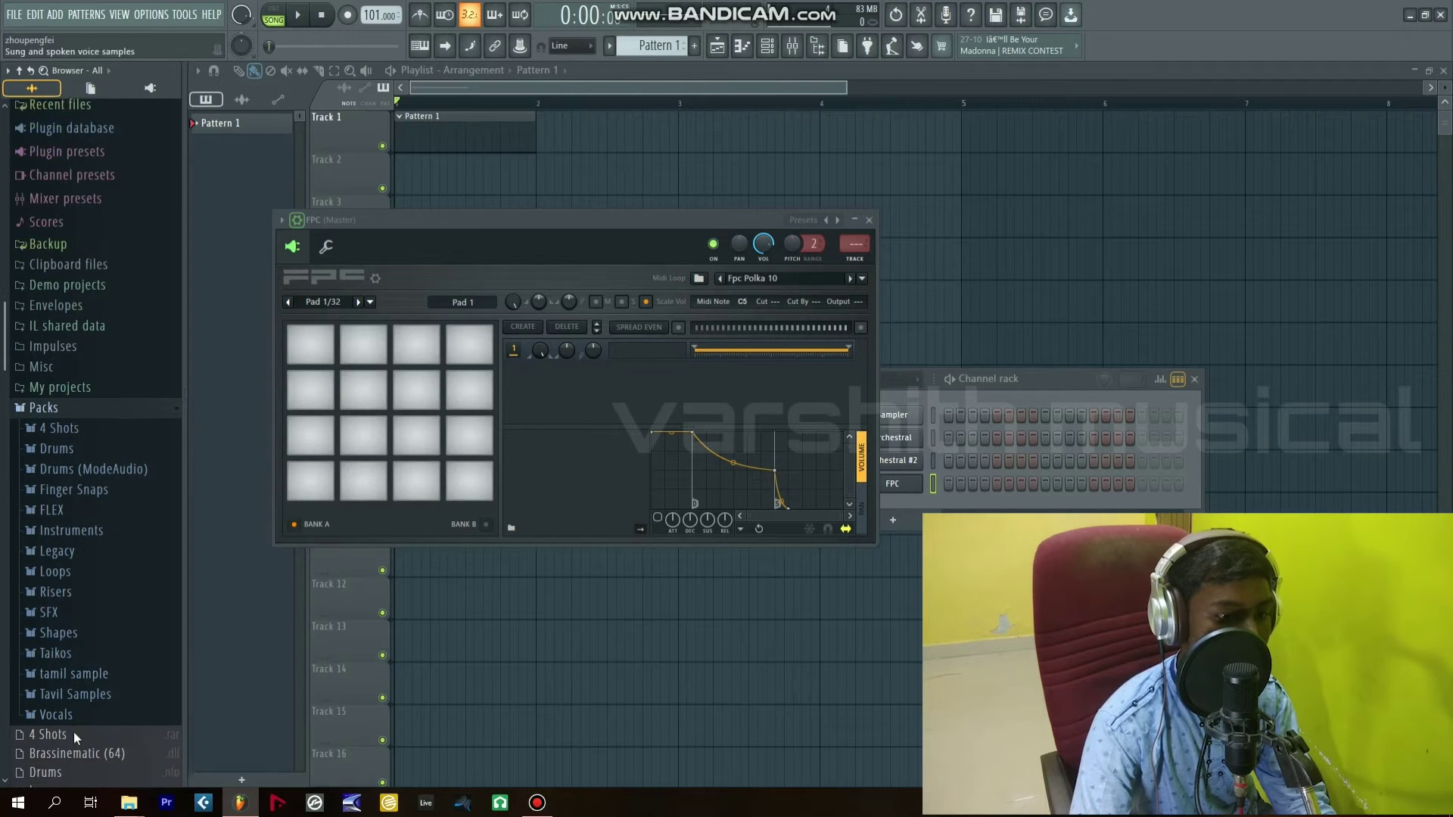
scroll(68, 715, "up", 5)
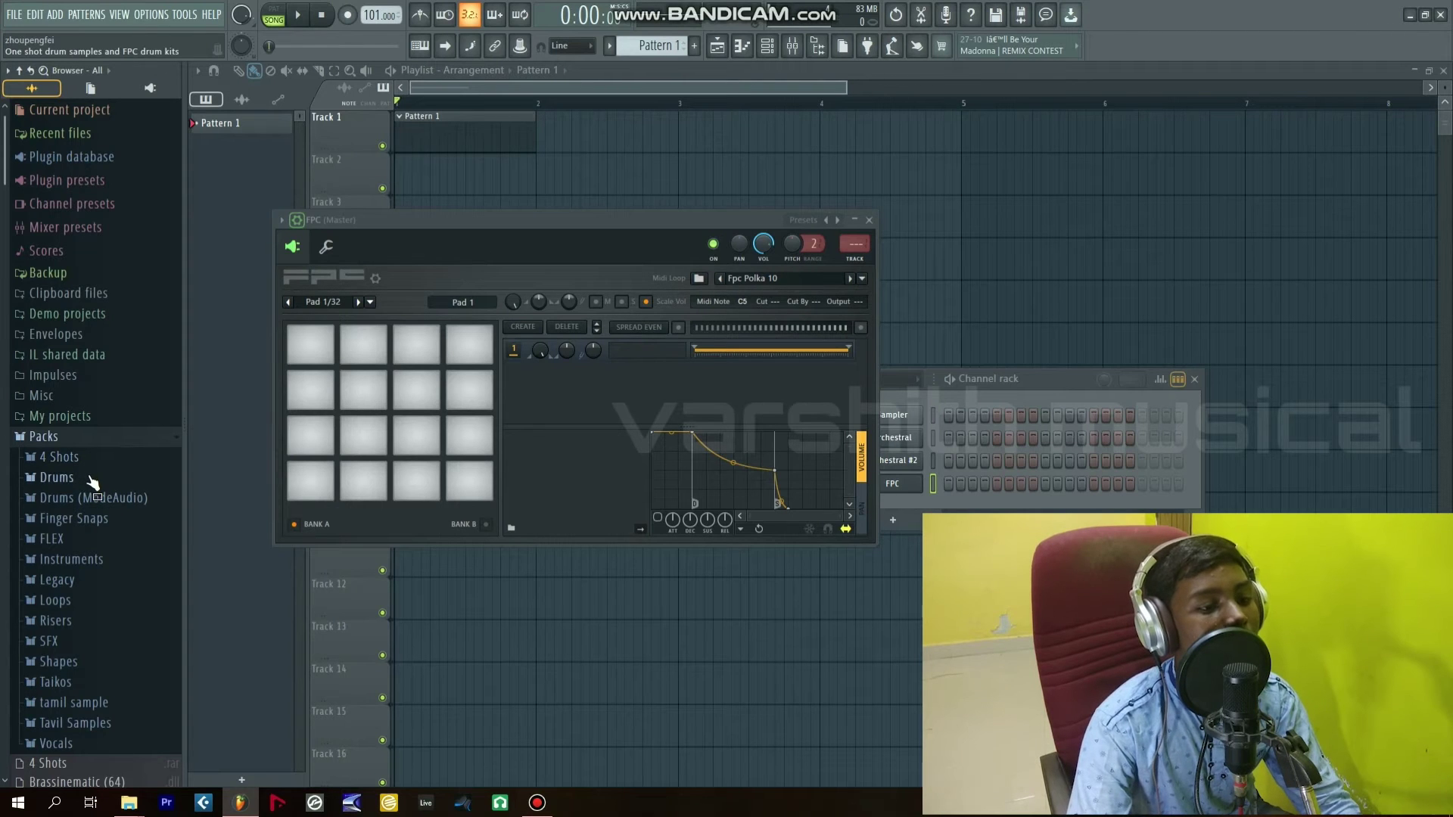
Step: Audition kick samples from the Drums pack and load 707 Kick onto the first FPC pad
left_click(57, 478)
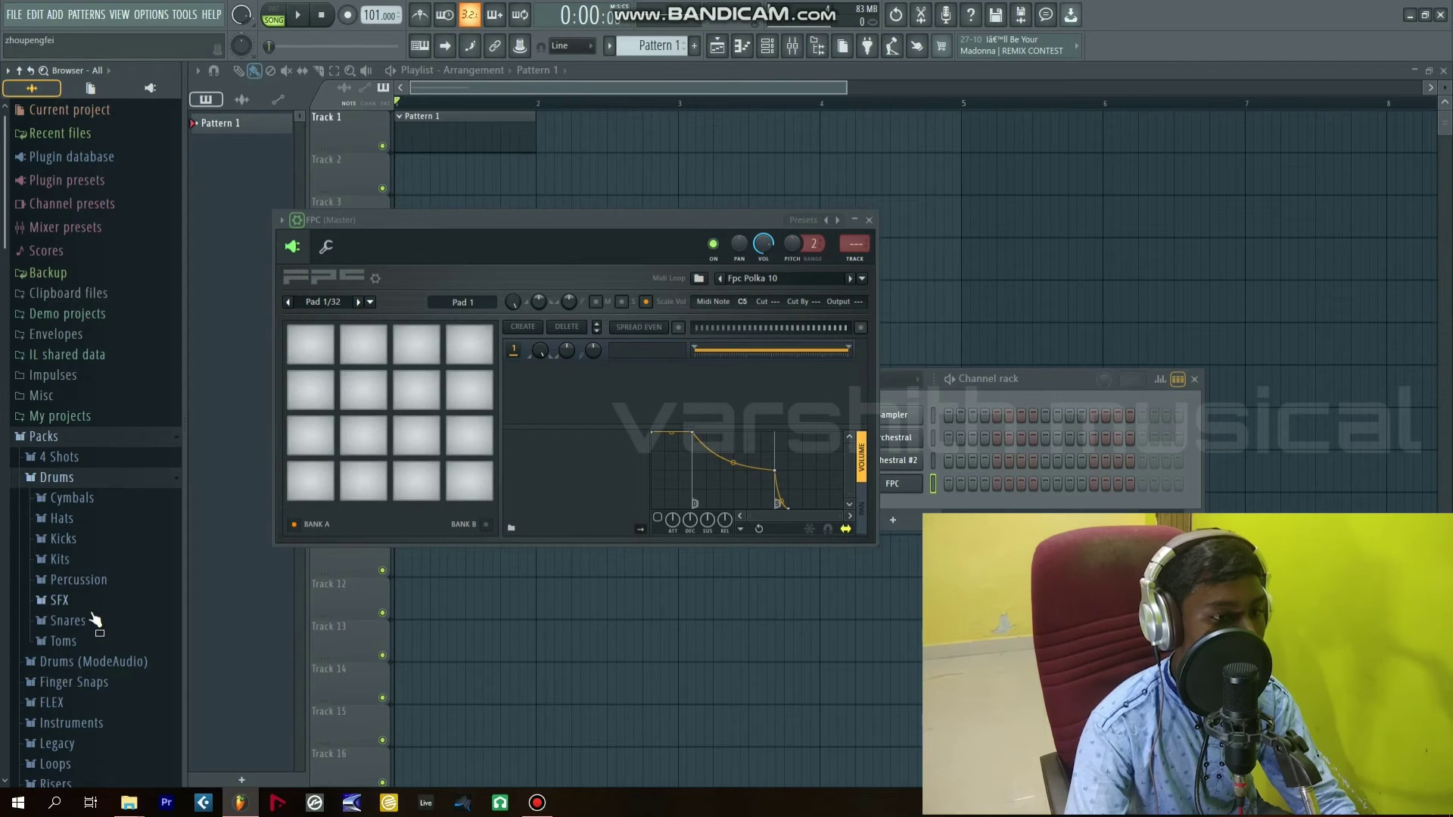
left_click(91, 543)
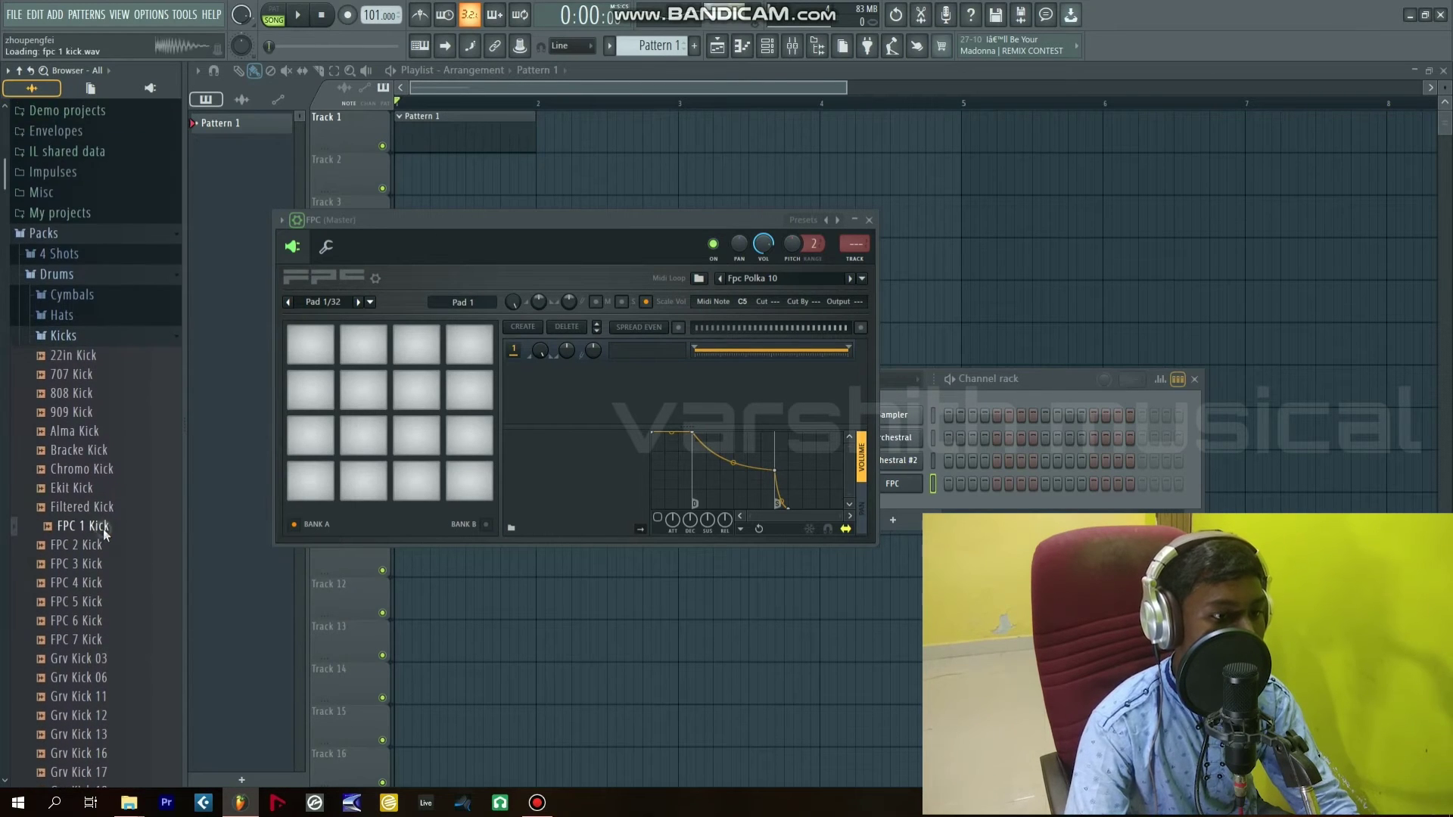
left_click(105, 374)
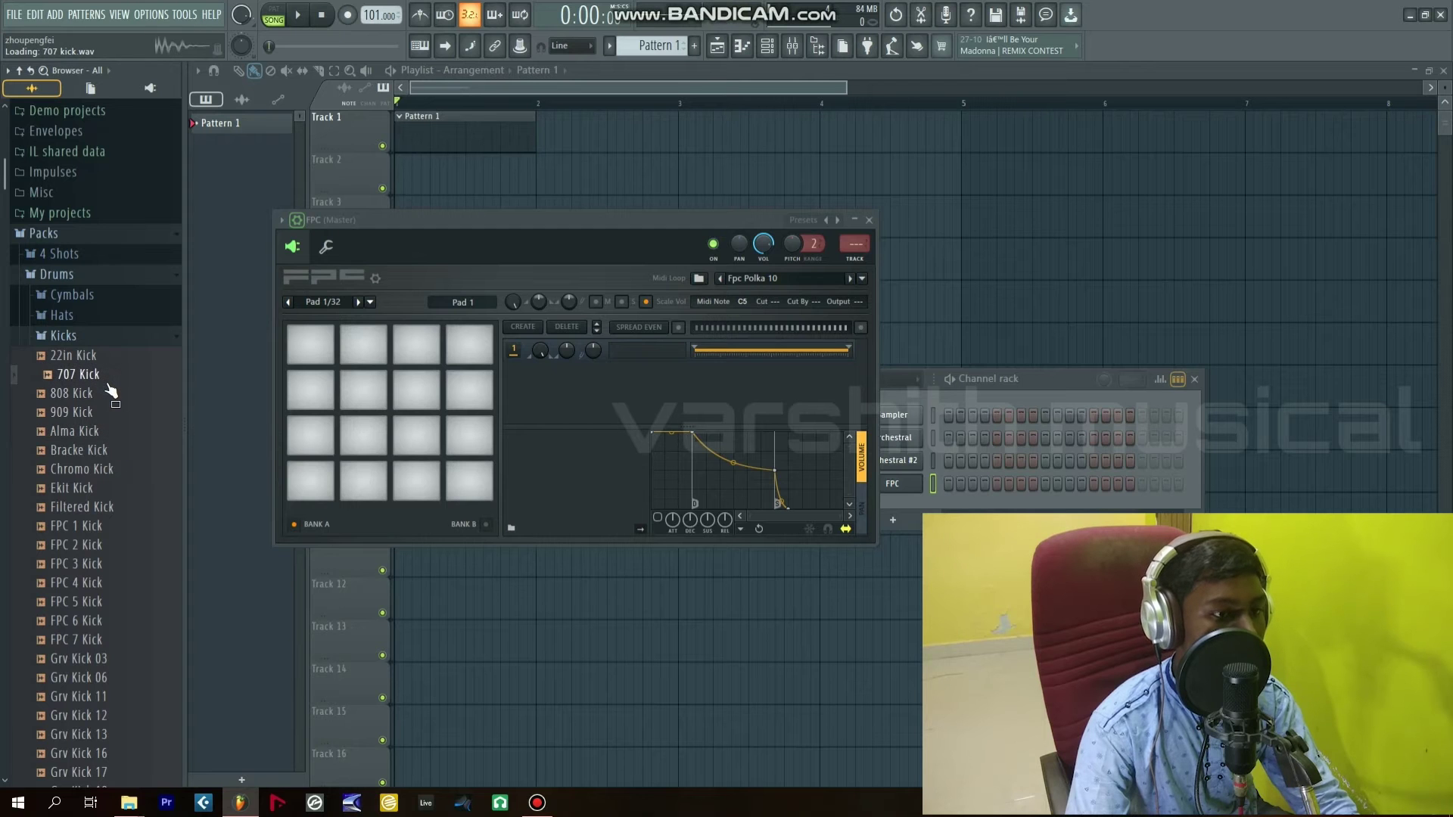
scroll(100, 681, "down", 10)
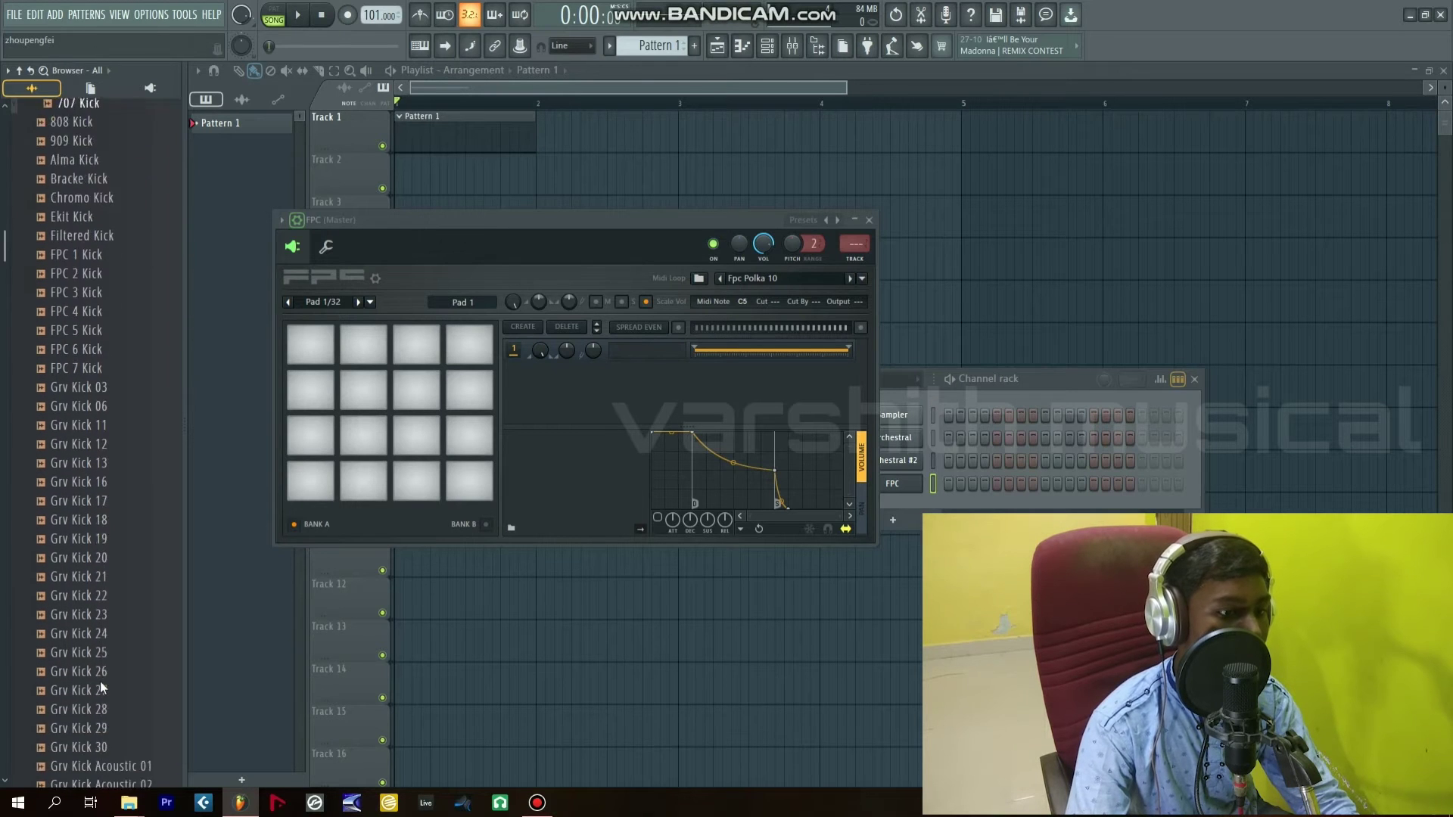
scroll(101, 681, "down", 5)
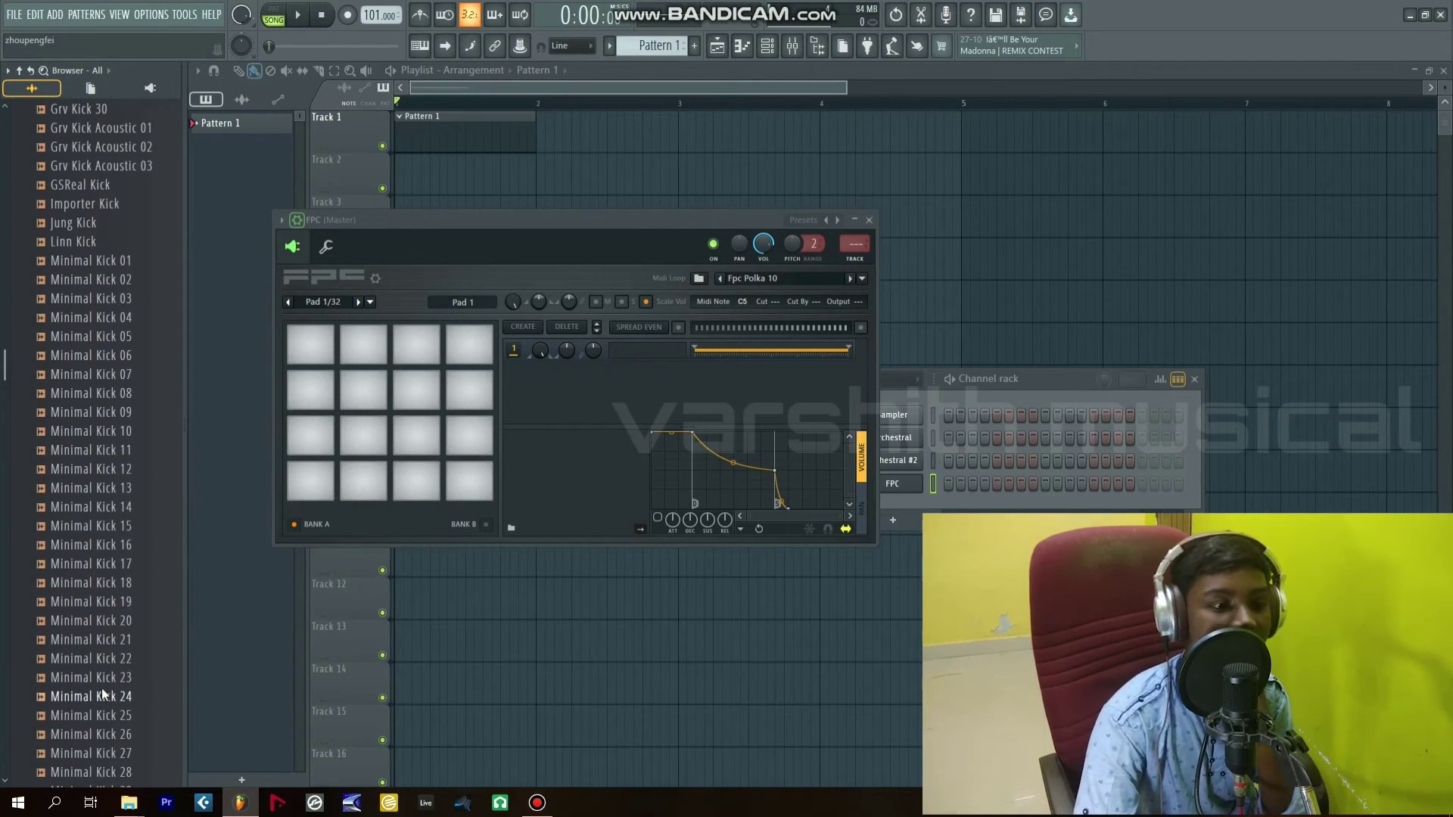
scroll(102, 689, "up", 20)
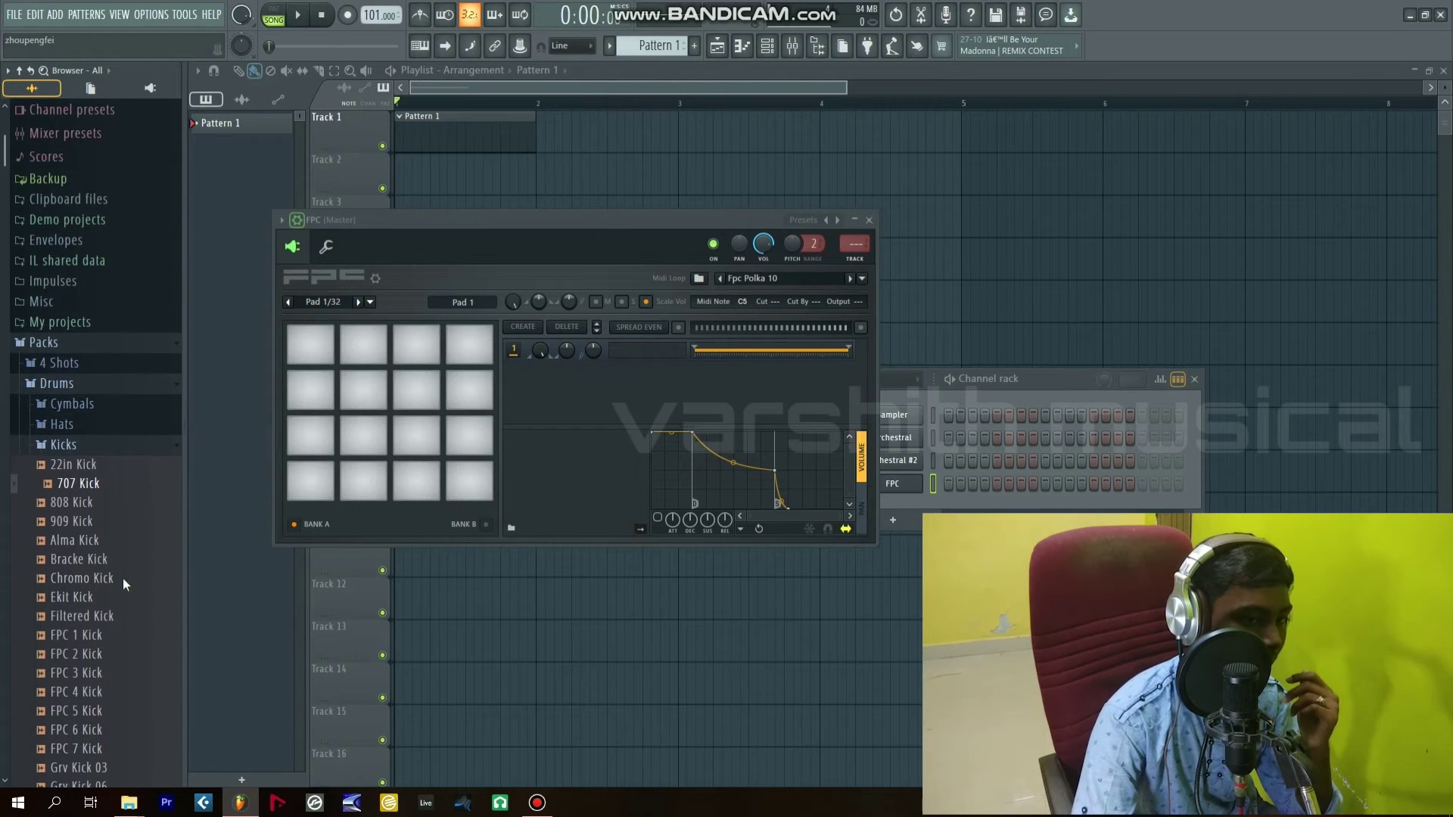
left_click_drag(110, 503, 310, 477)
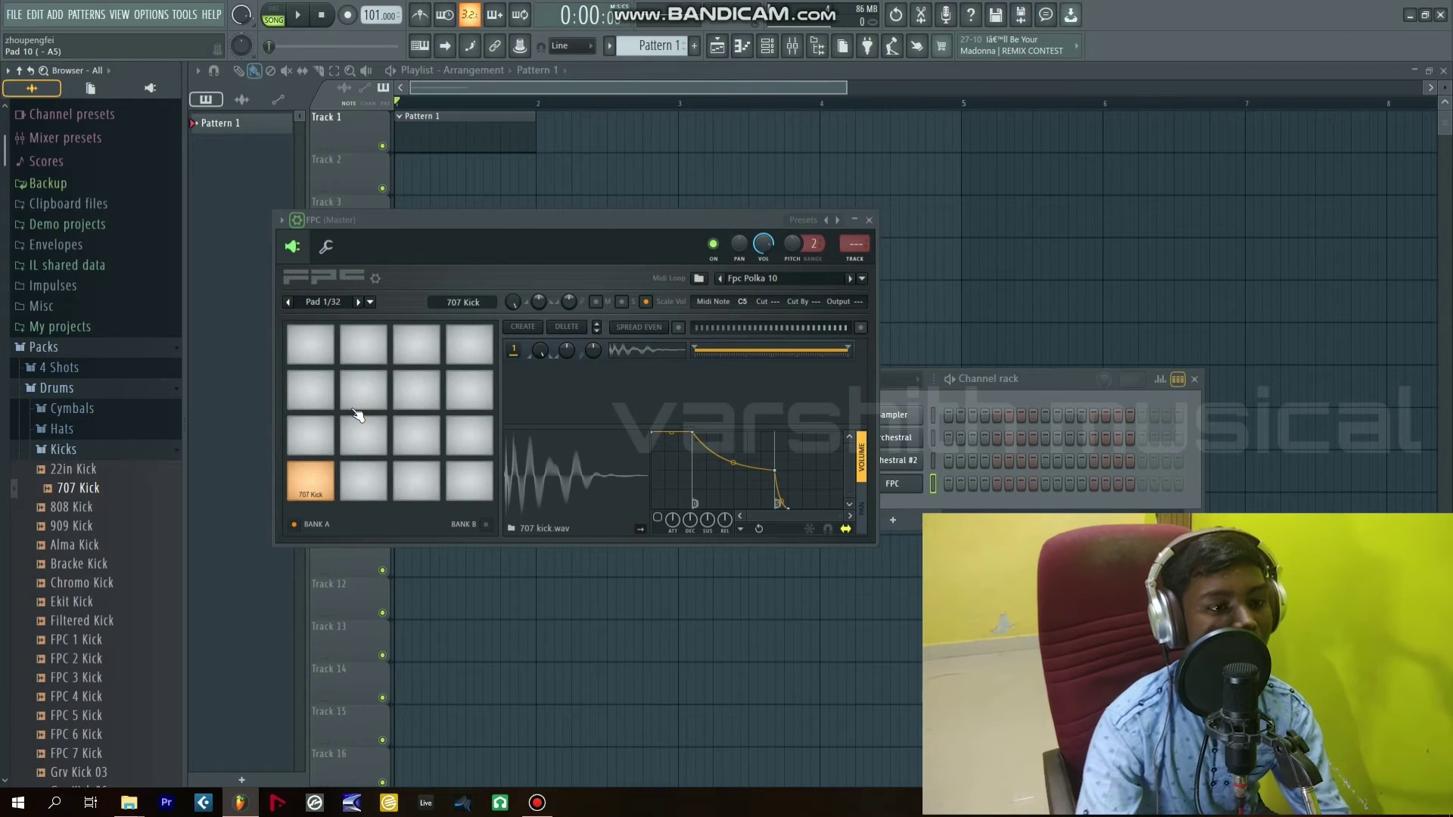
Step: Map the MIDI notes for the entire FPC pad bank, ending at D#4 on pad 16
left_click(370, 302)
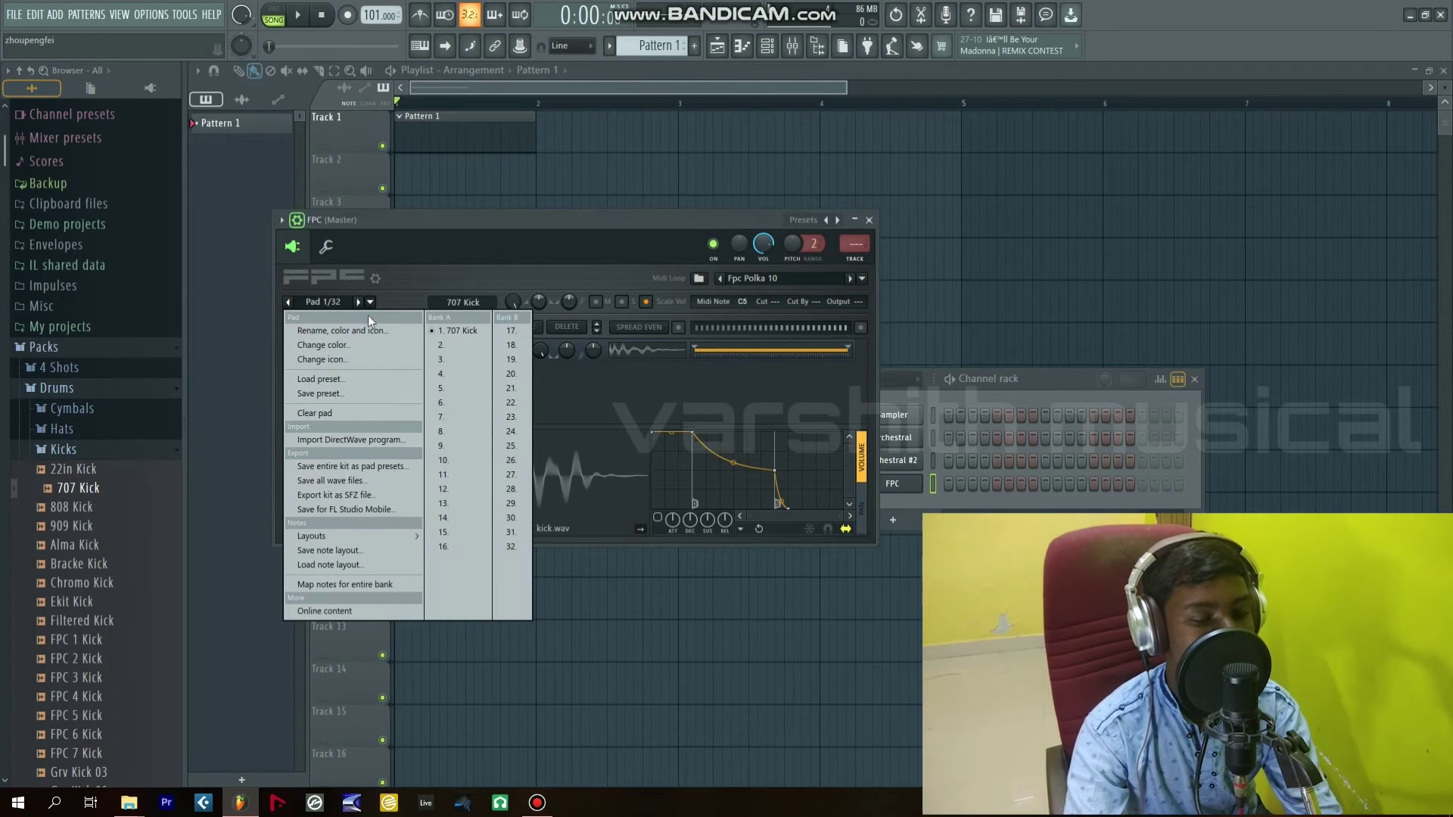
left_click(350, 587)
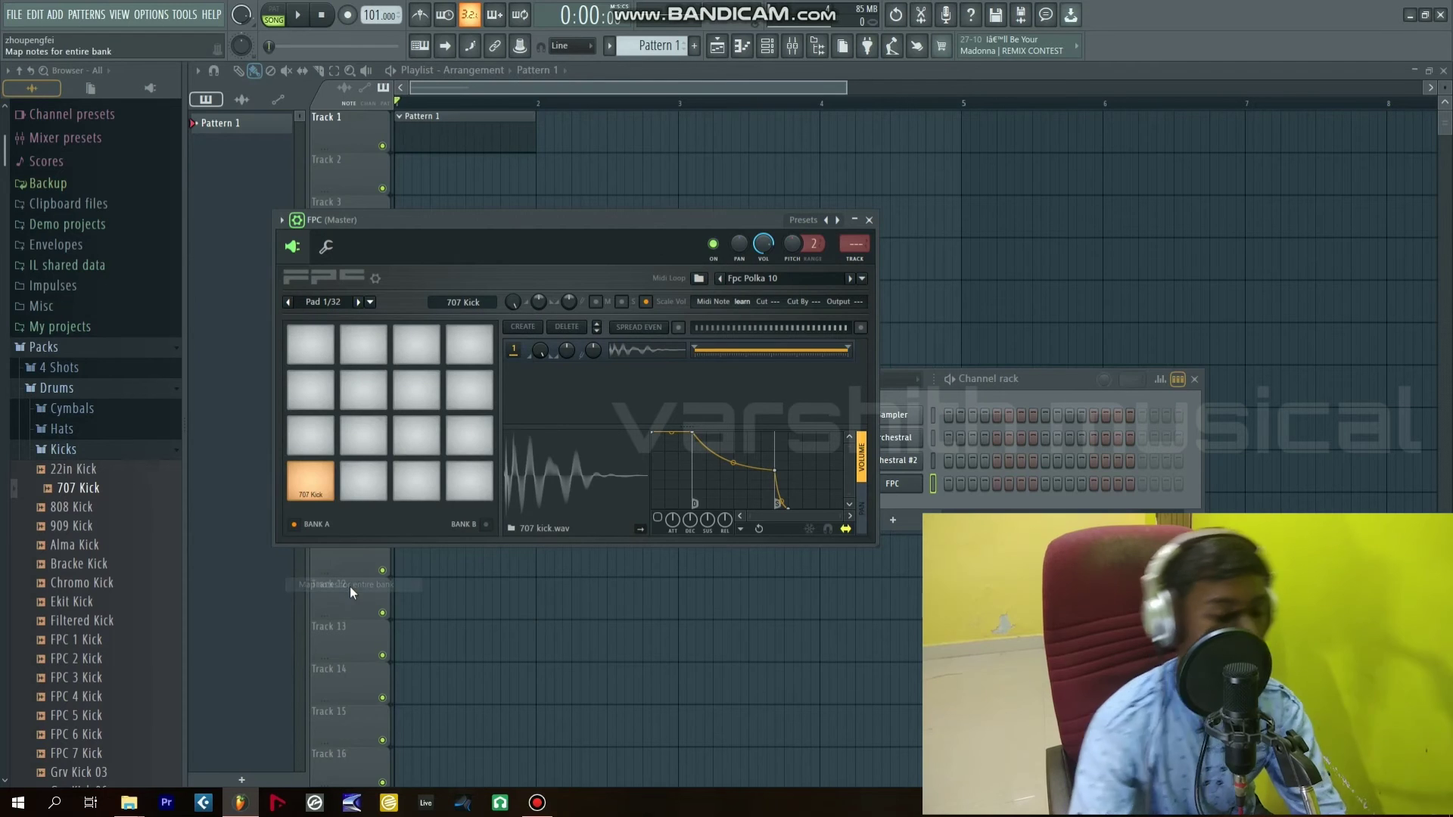
left_click(371, 303)
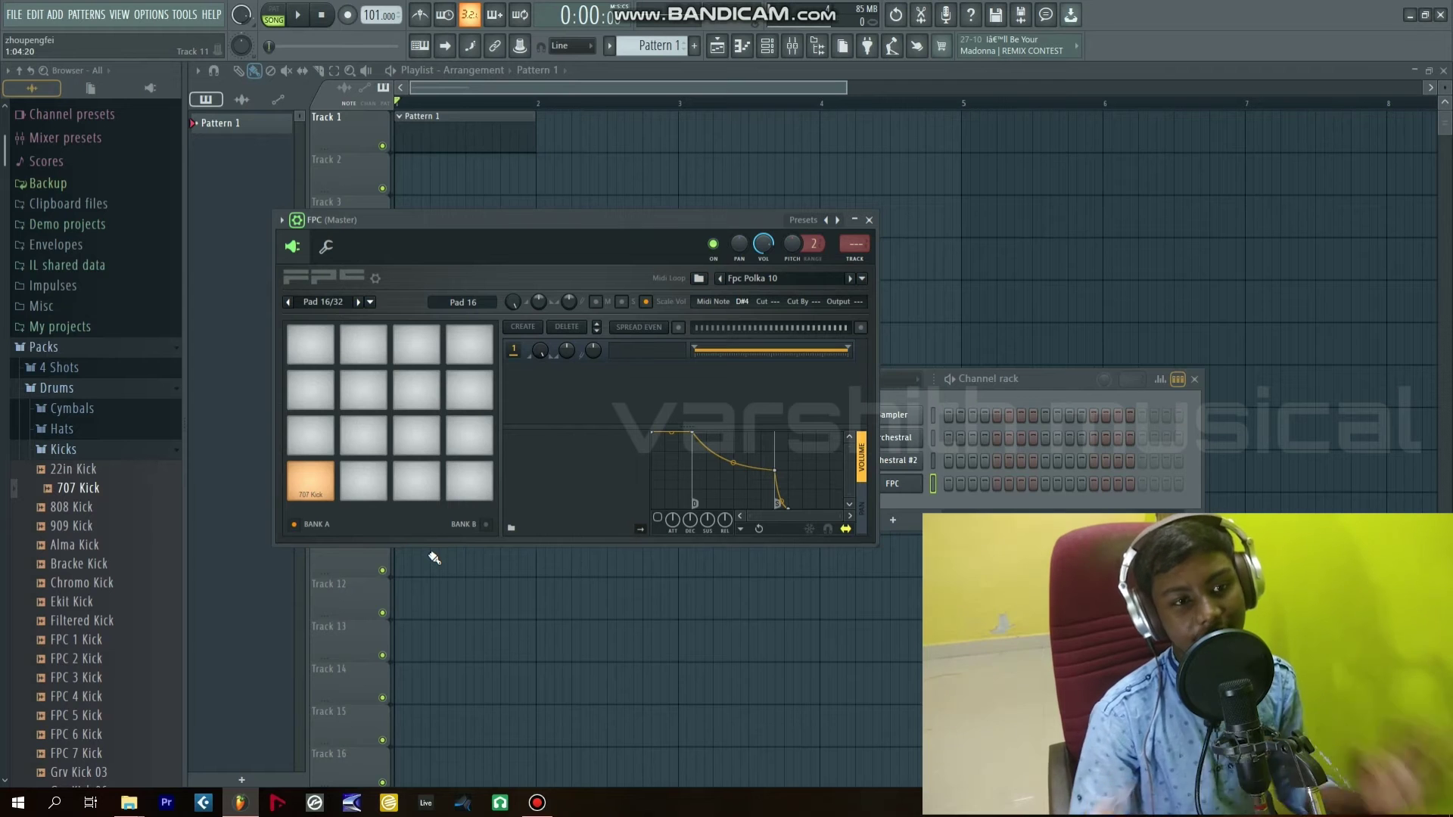
Step: Collapse the Kicks folder, expand the Hats folder and look through its samples
left_click(63, 450)
left_click(98, 436)
scroll(117, 379, "down", 10)
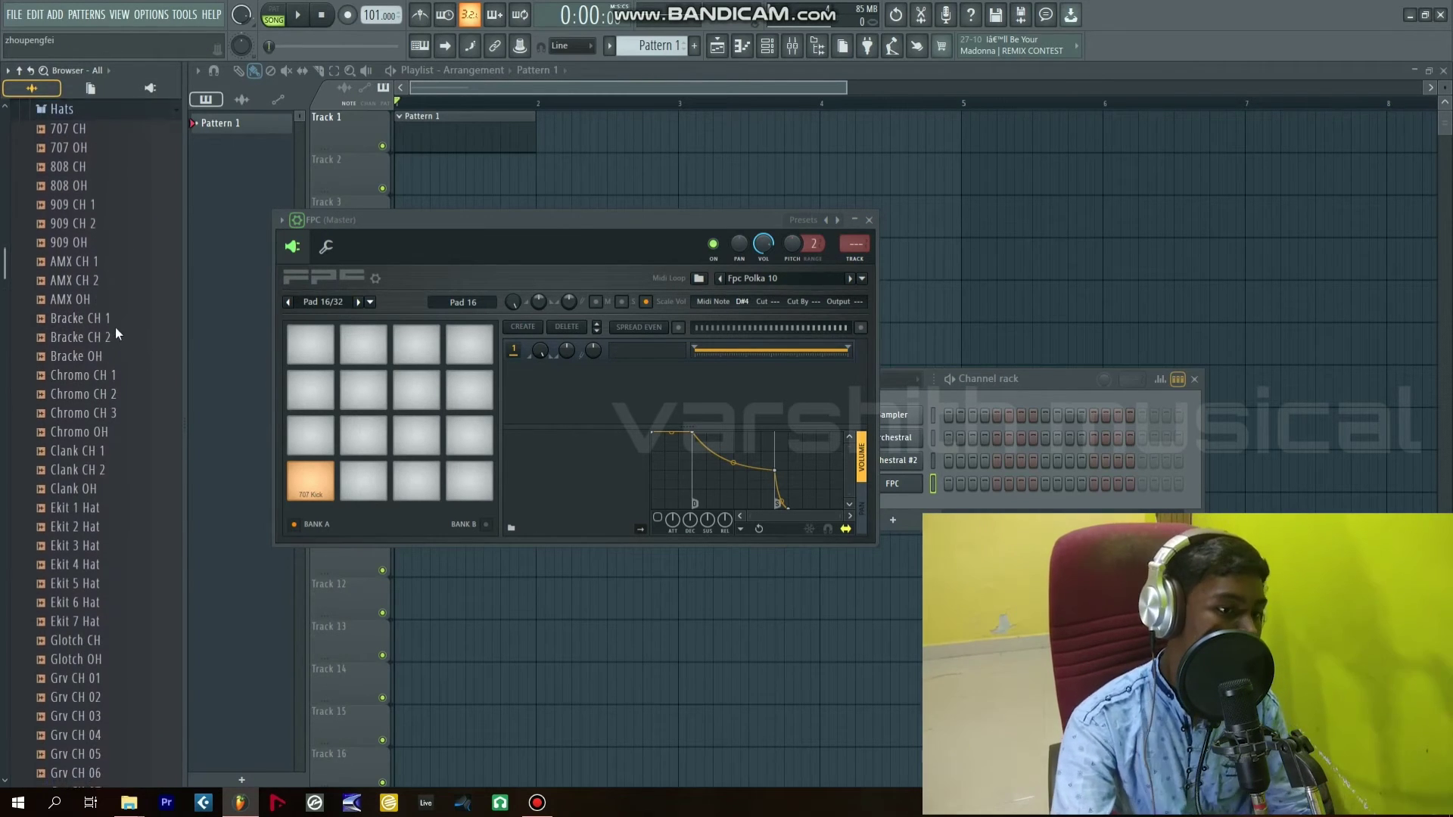
scroll(112, 365, "down", 10)
scroll(112, 365, "up", 20)
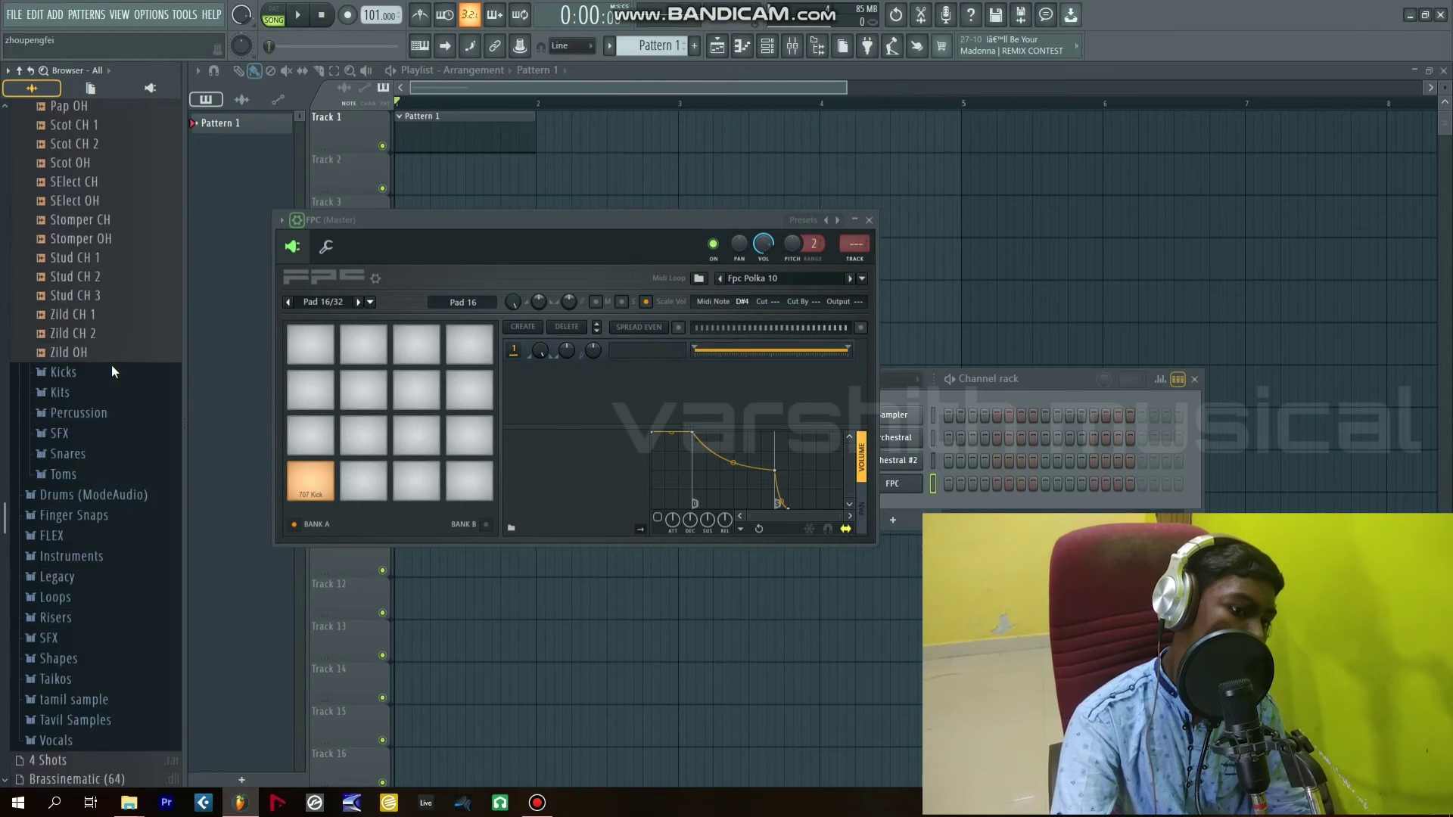
scroll(108, 366, "up", 5)
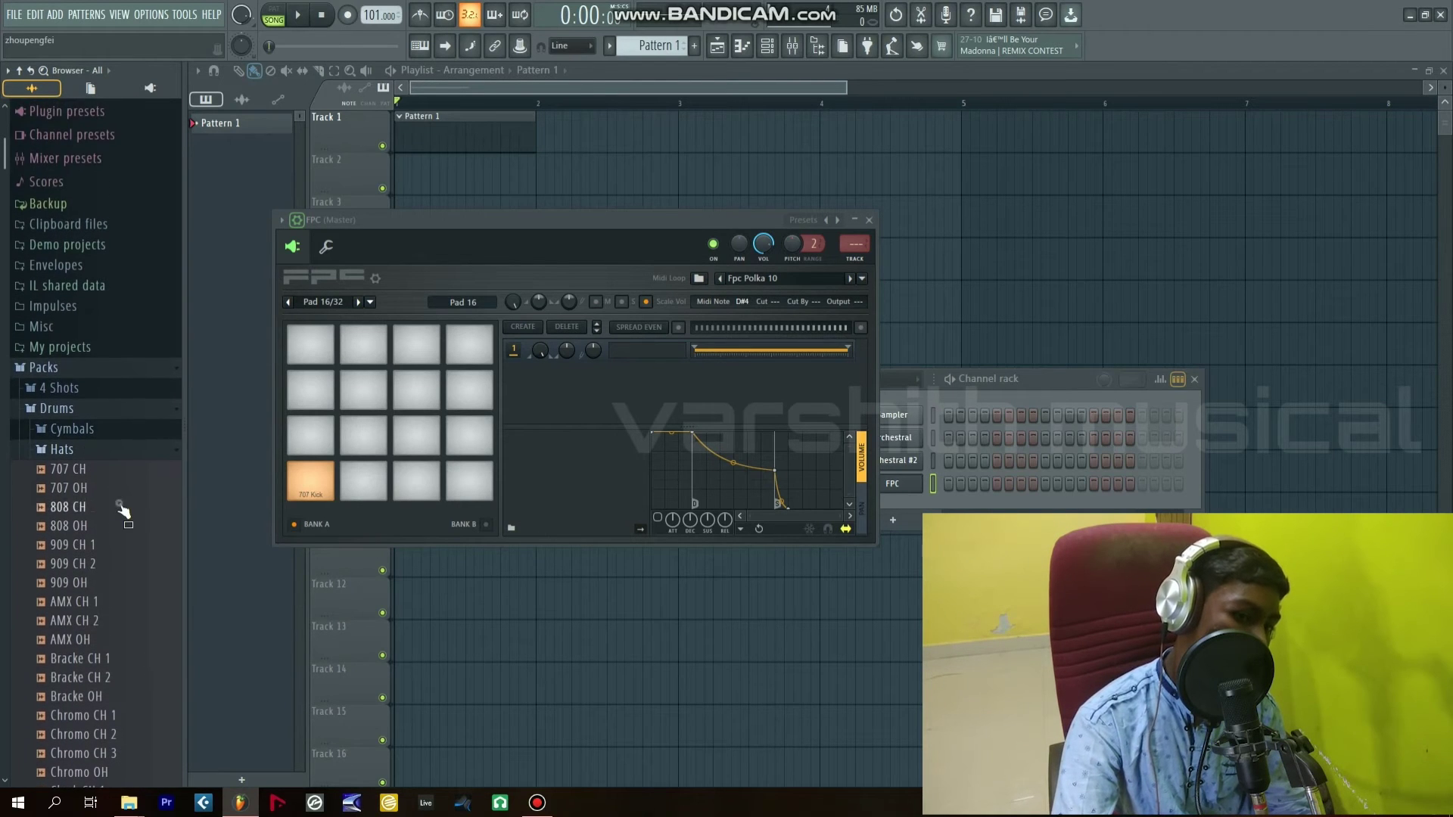
Step: Audition the 707, 808 and 909 hat samples and load 808 CH onto the second FPC pad
left_click(76, 488)
left_click(72, 506)
left_click(77, 528)
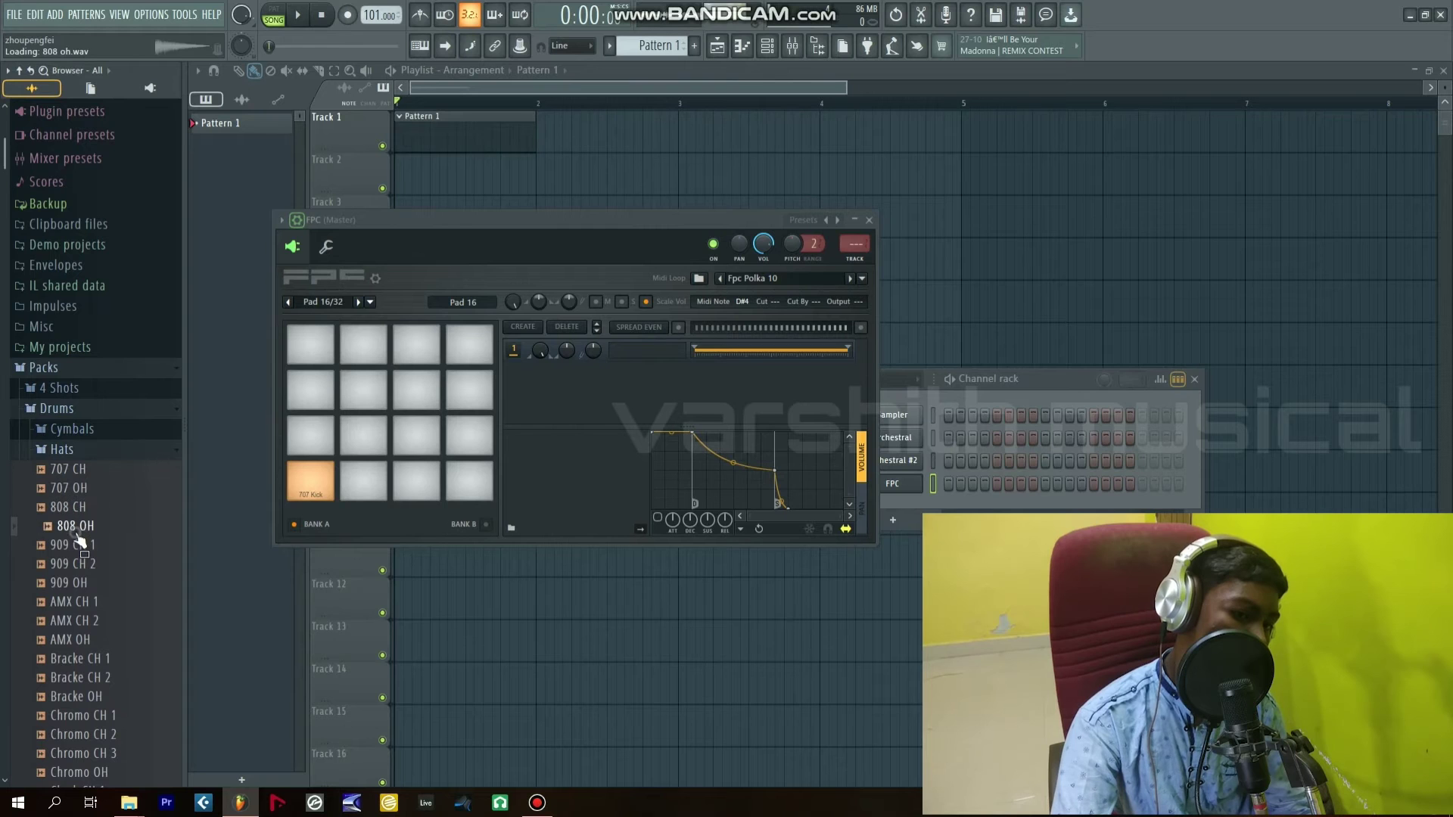
left_click(82, 547)
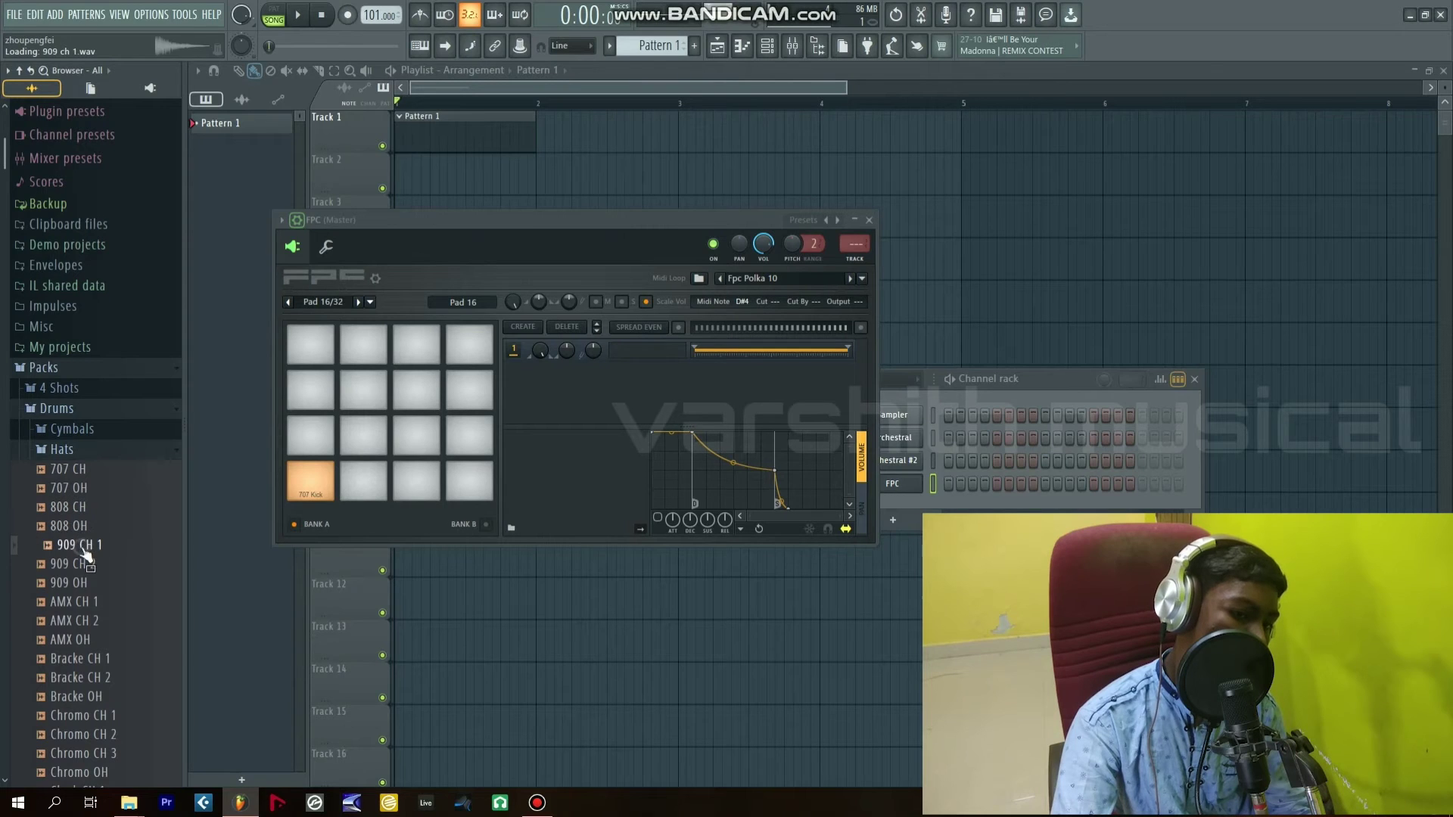
left_click(84, 507)
left_click_drag(249, 464, 365, 477)
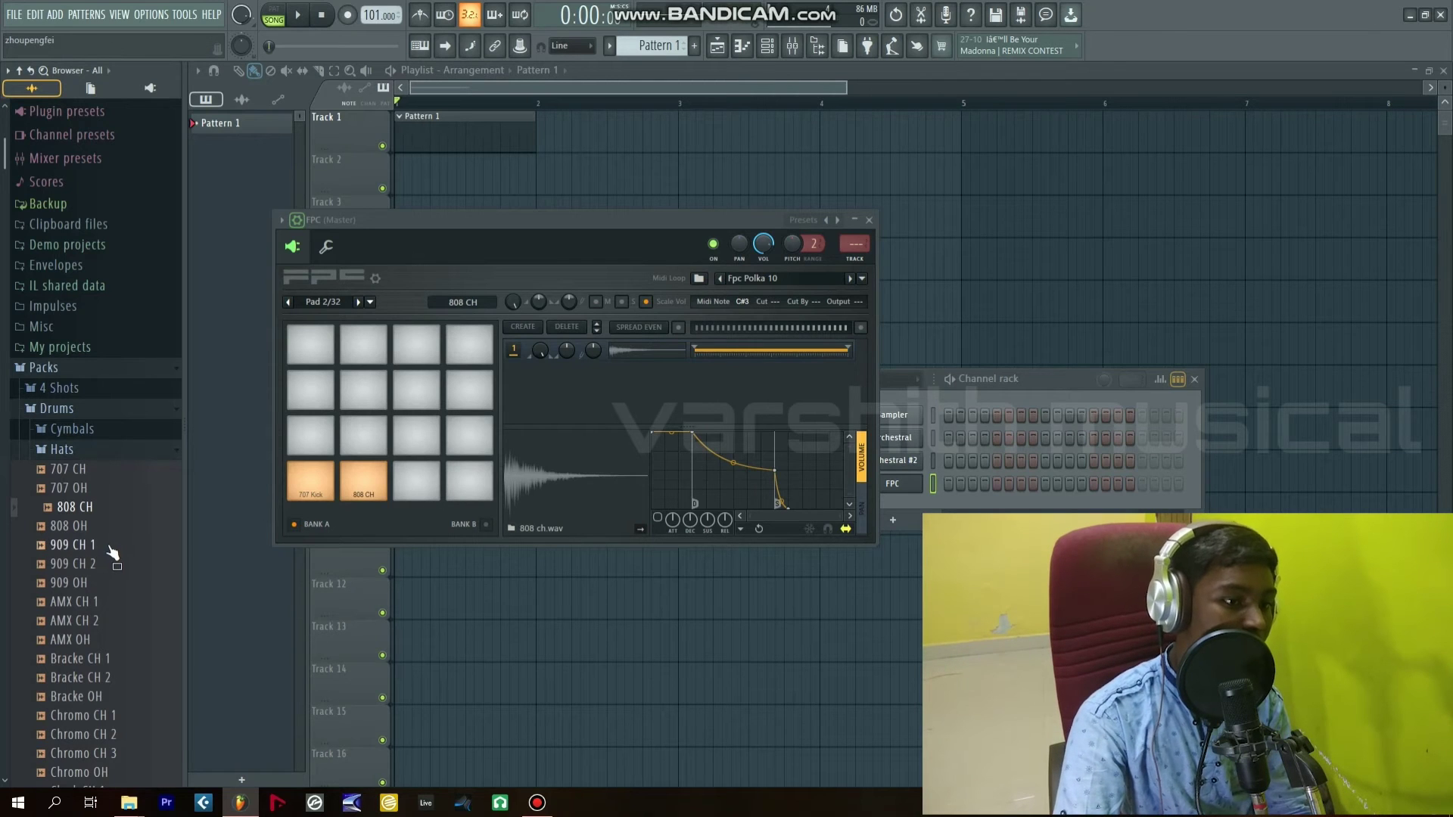
Step: Collapse the Hats folder, expand the Snares folder and audition its samples from 707 Rim down to FPC Snare 1
left_click(111, 452)
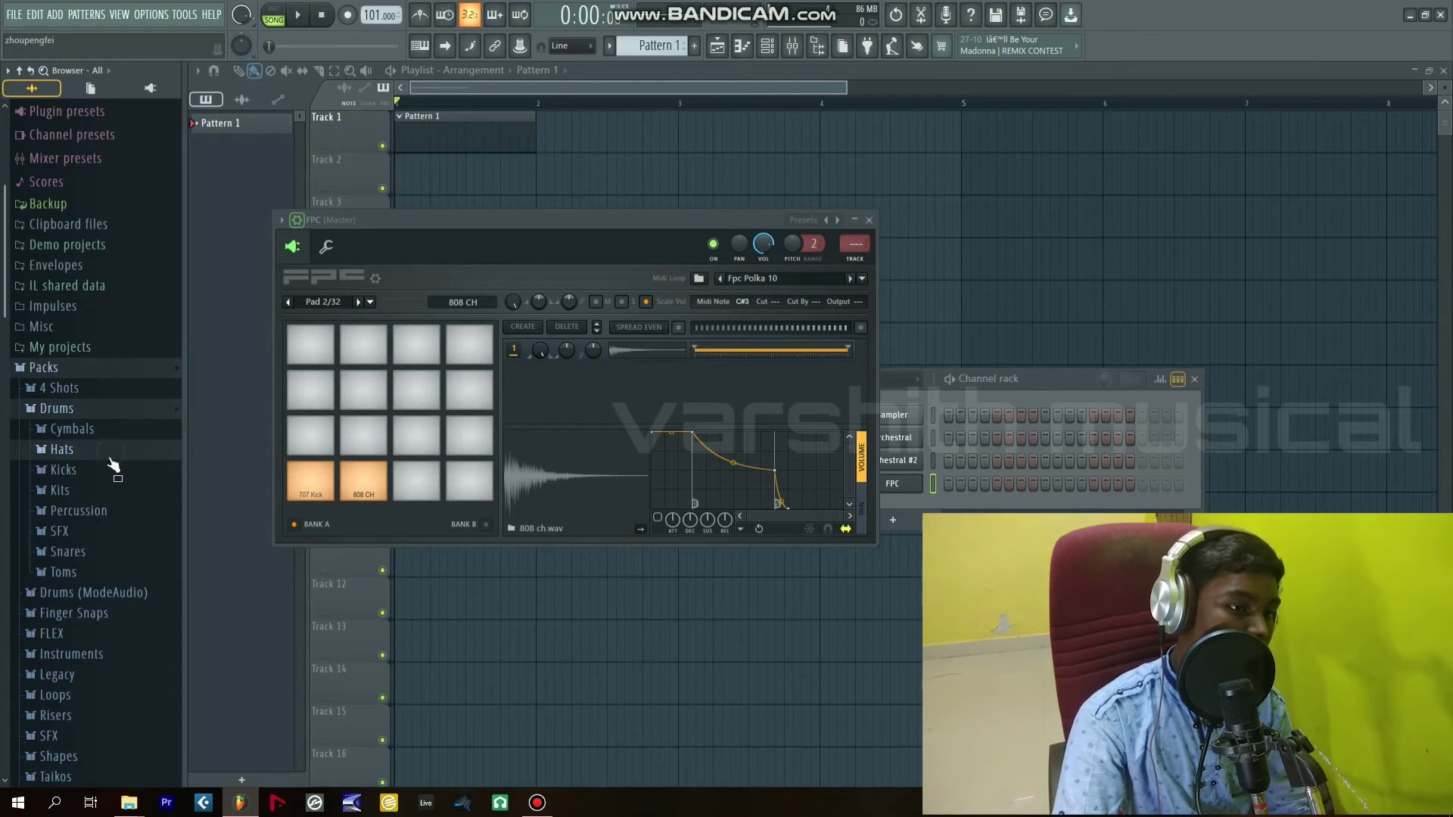
left_click(98, 551)
left_click(80, 205)
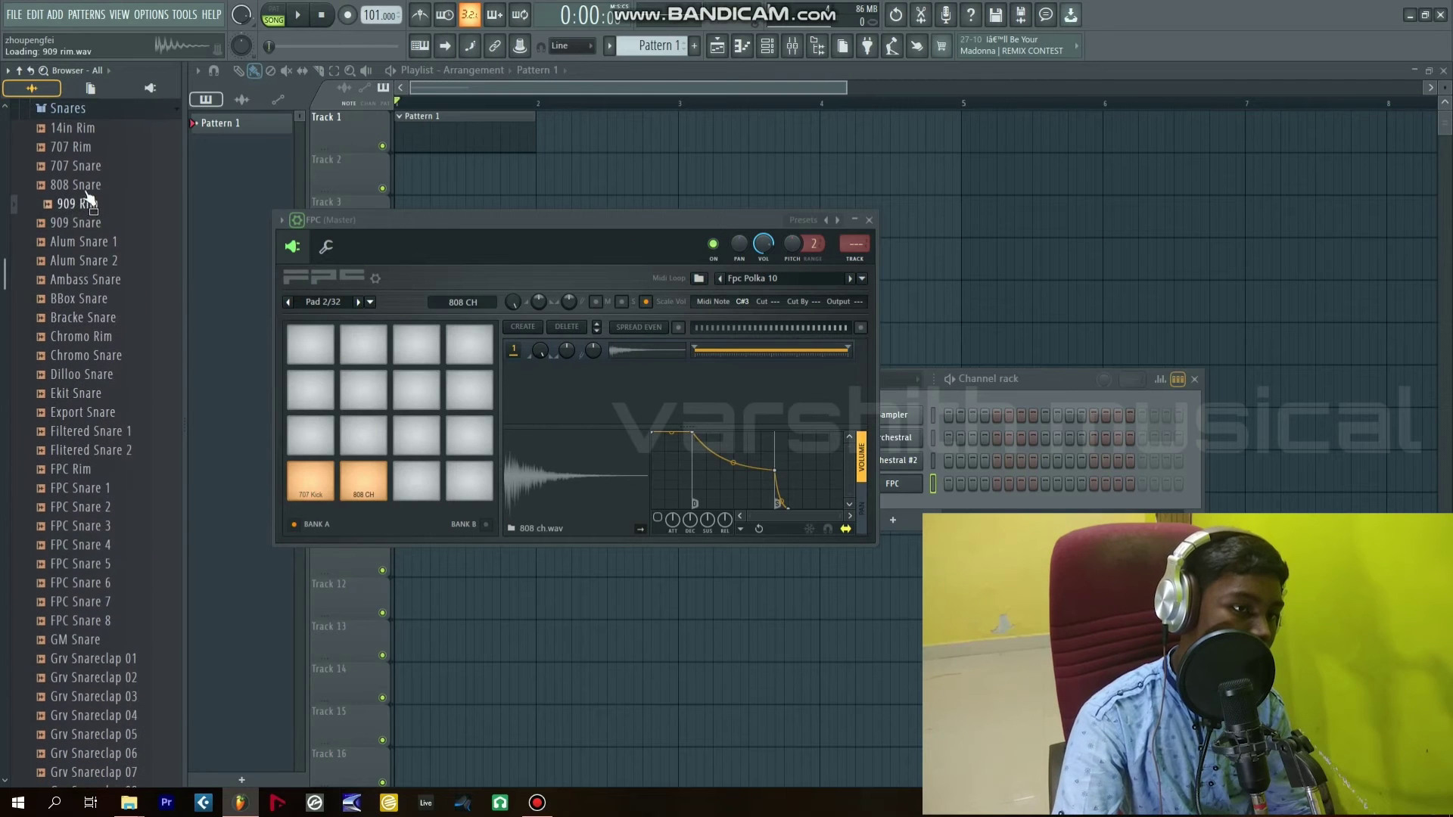
left_click(87, 185)
left_click(92, 150)
left_click(81, 166)
left_click(78, 185)
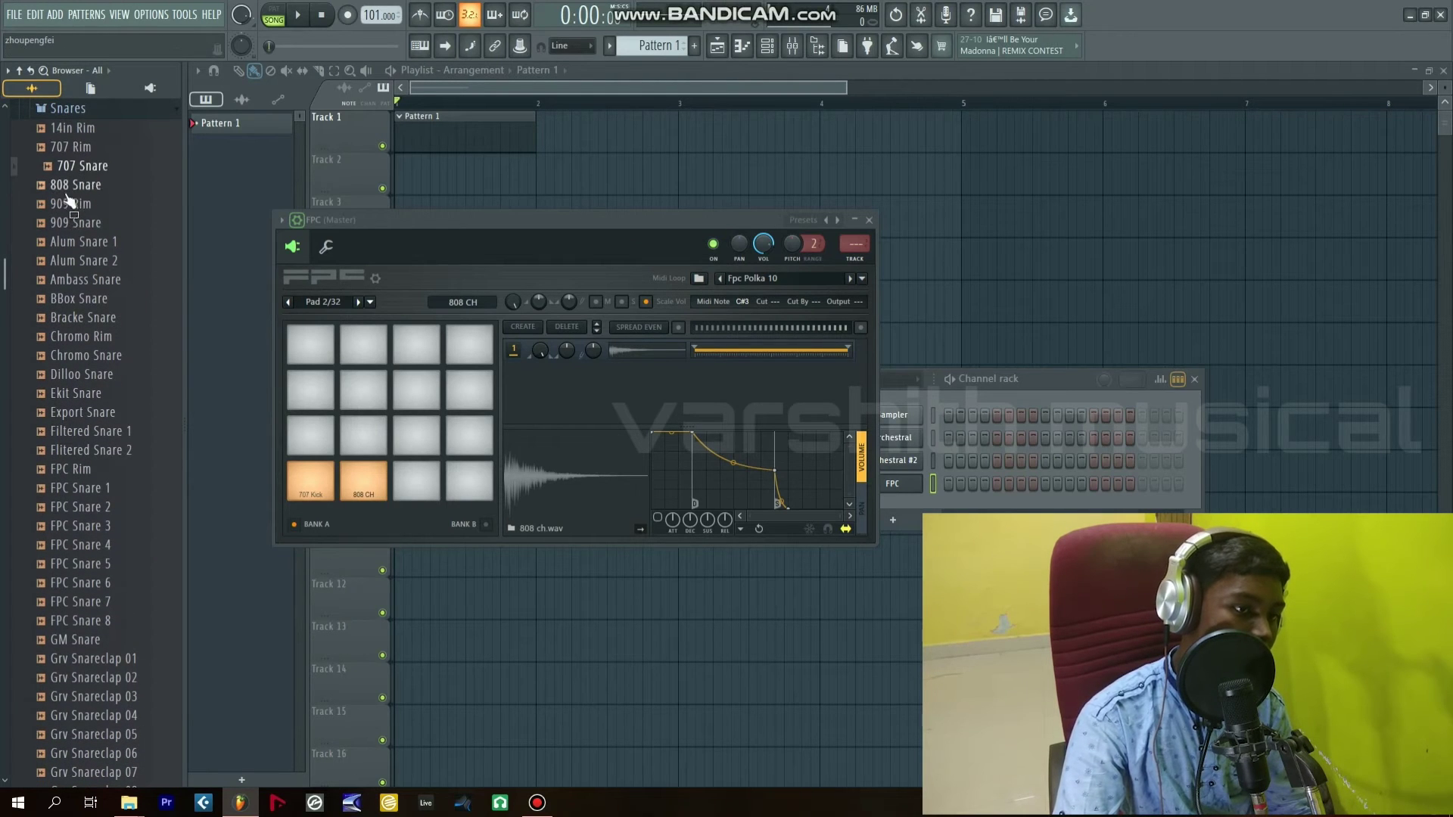
left_click(77, 223)
left_click(81, 242)
left_click(80, 261)
left_click(79, 280)
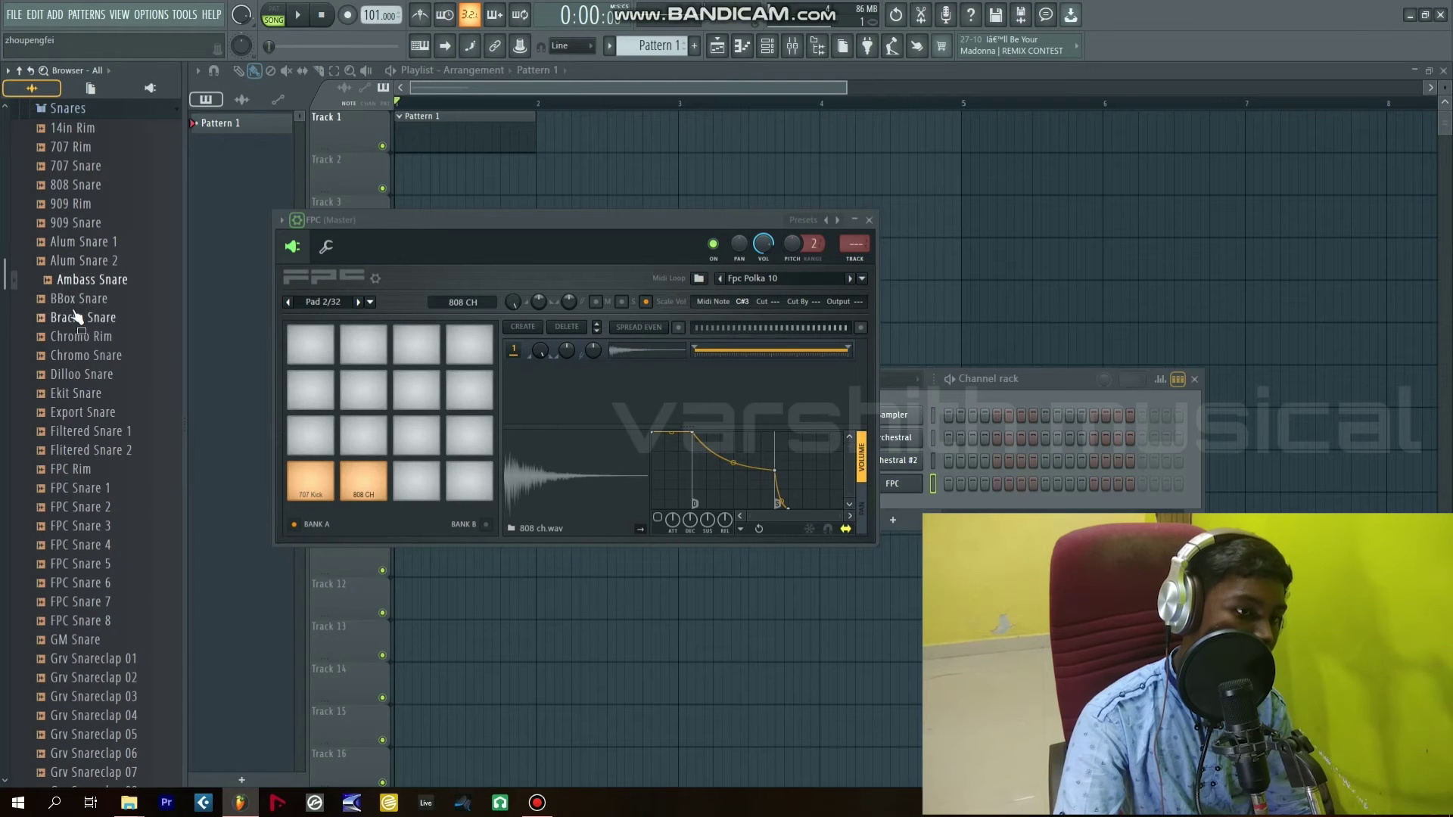
left_click(79, 299)
left_click(80, 318)
left_click(80, 337)
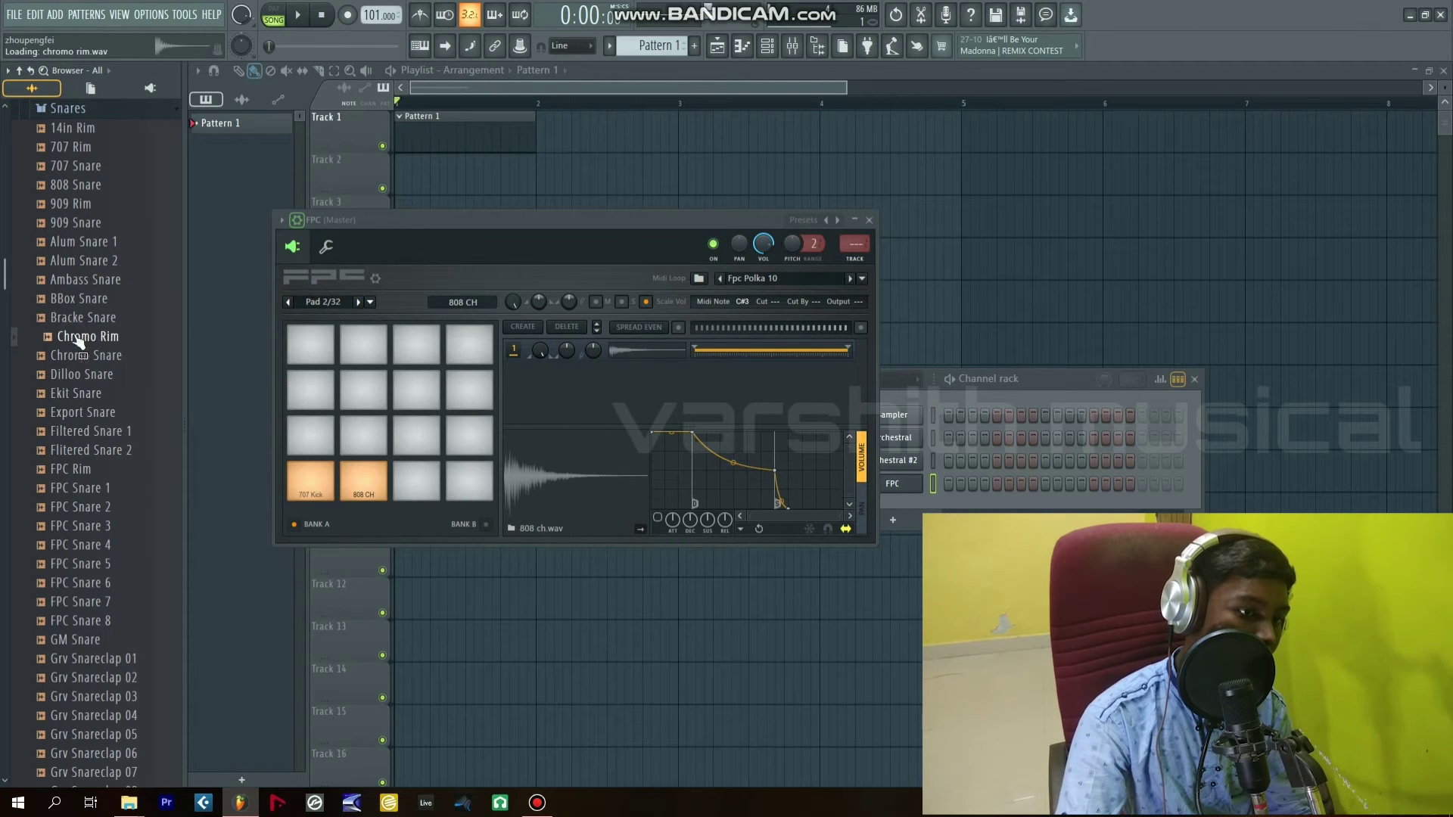
left_click(79, 375)
left_click(80, 393)
left_click(80, 412)
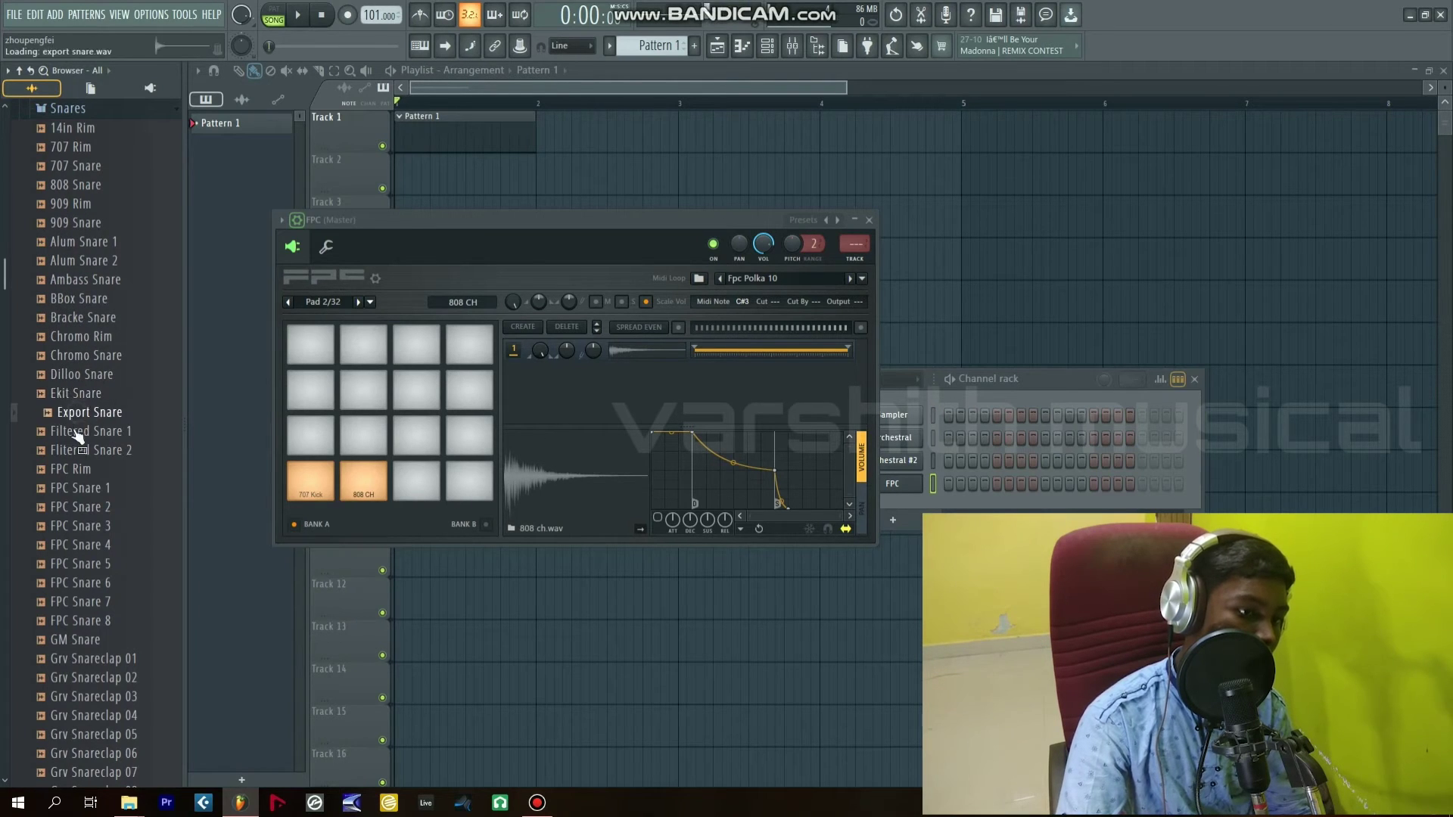
left_click(79, 451)
left_click(79, 412)
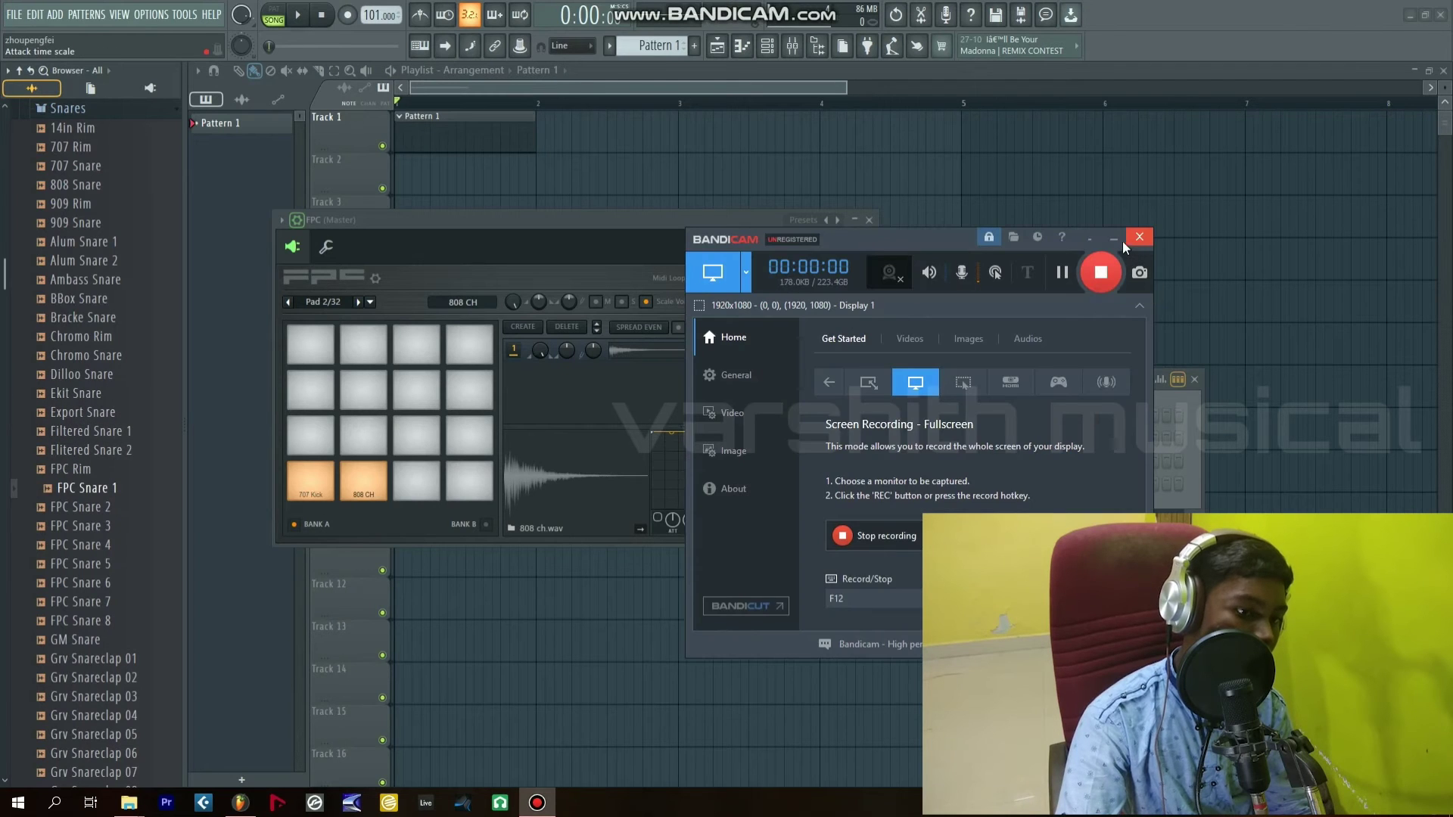
Step: Minimize the Bandicam window and load FPC Snare 1 onto the third FPC pad
left_click(1116, 241)
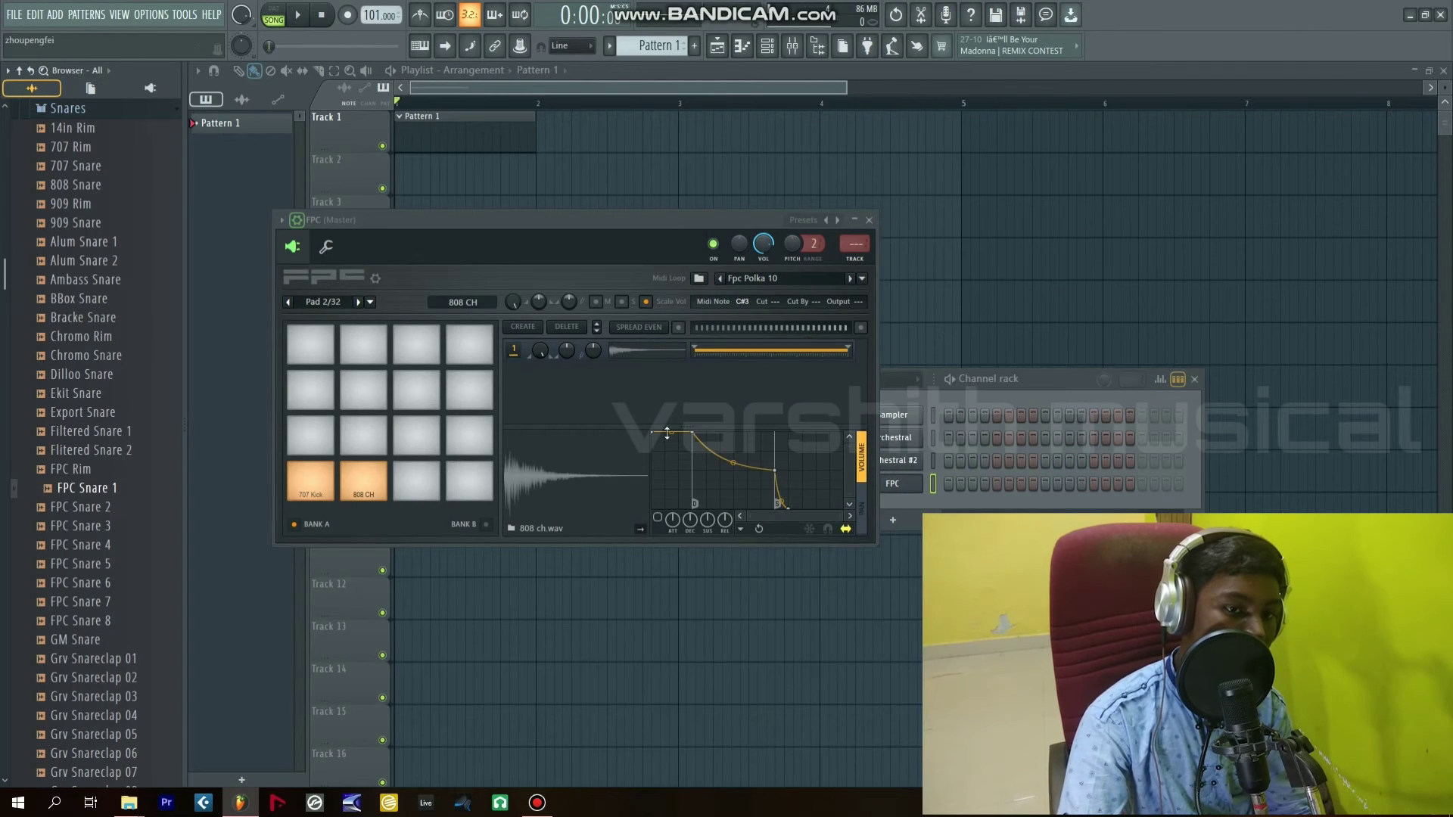
left_click(369, 486)
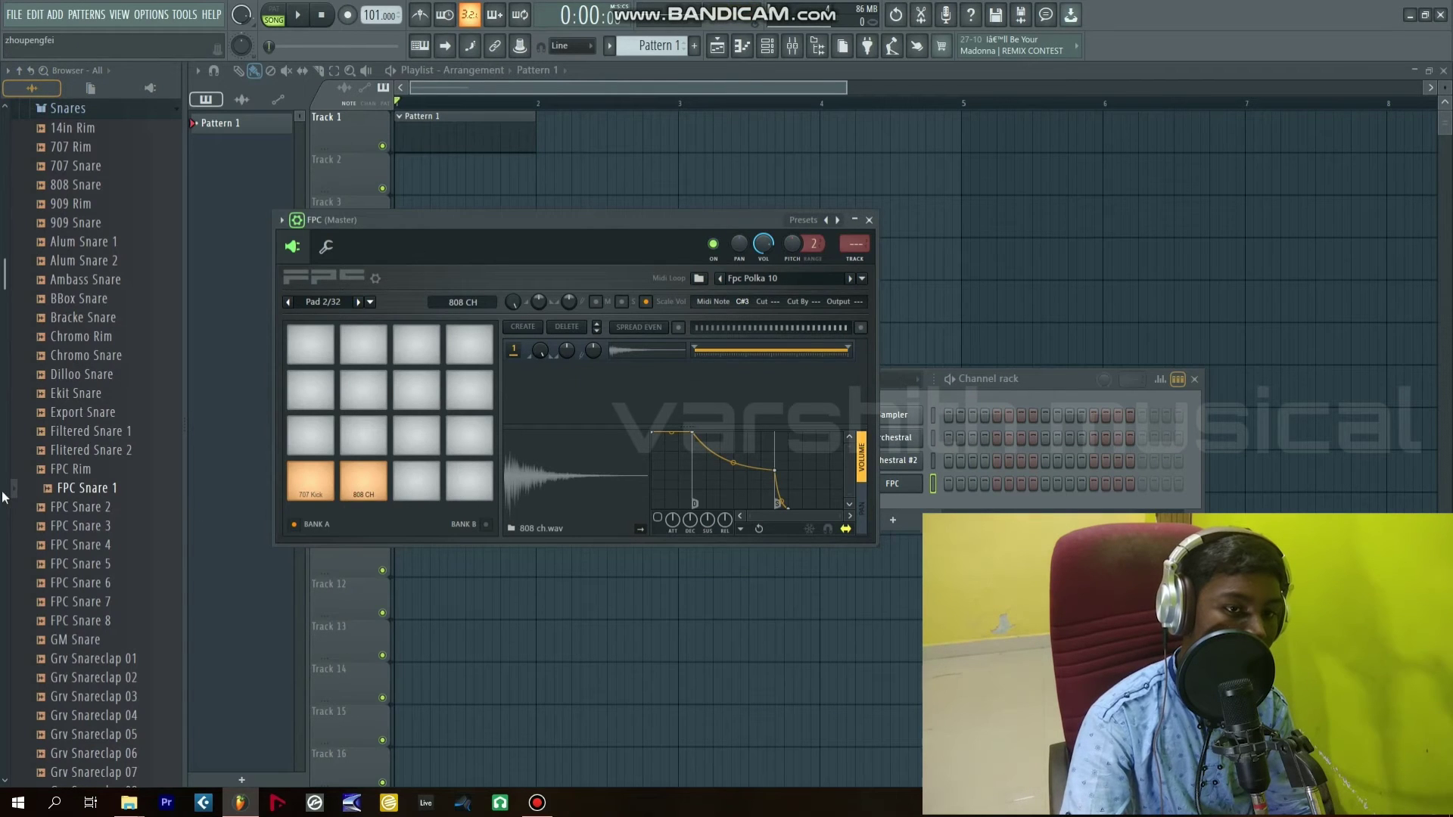
left_click_drag(36, 494, 404, 487)
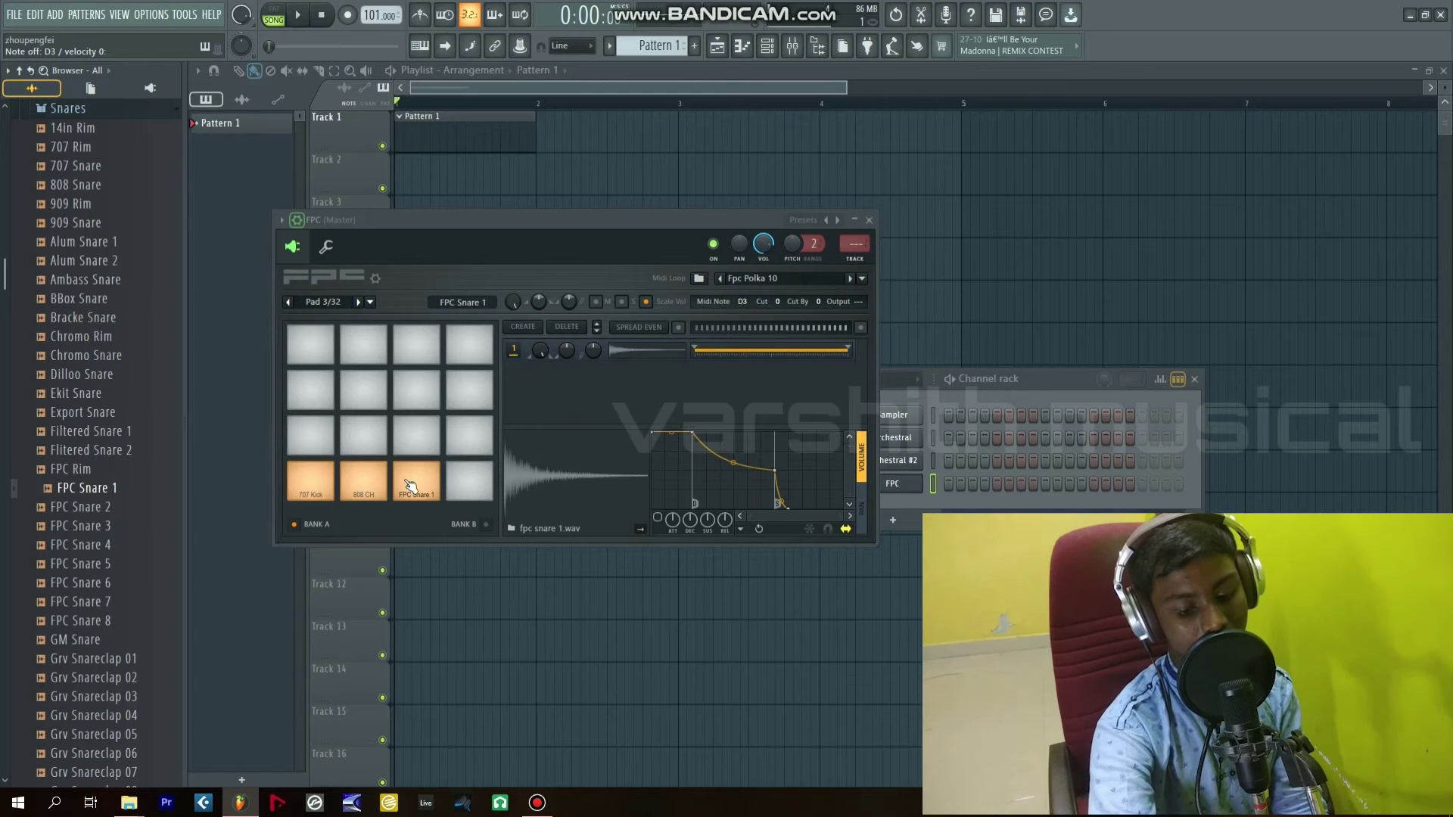
Step: Close the FPC window, enable recording and record a one-bar drum beat from the FPC pads into Pattern 1
left_click(869, 221)
left_click(348, 15)
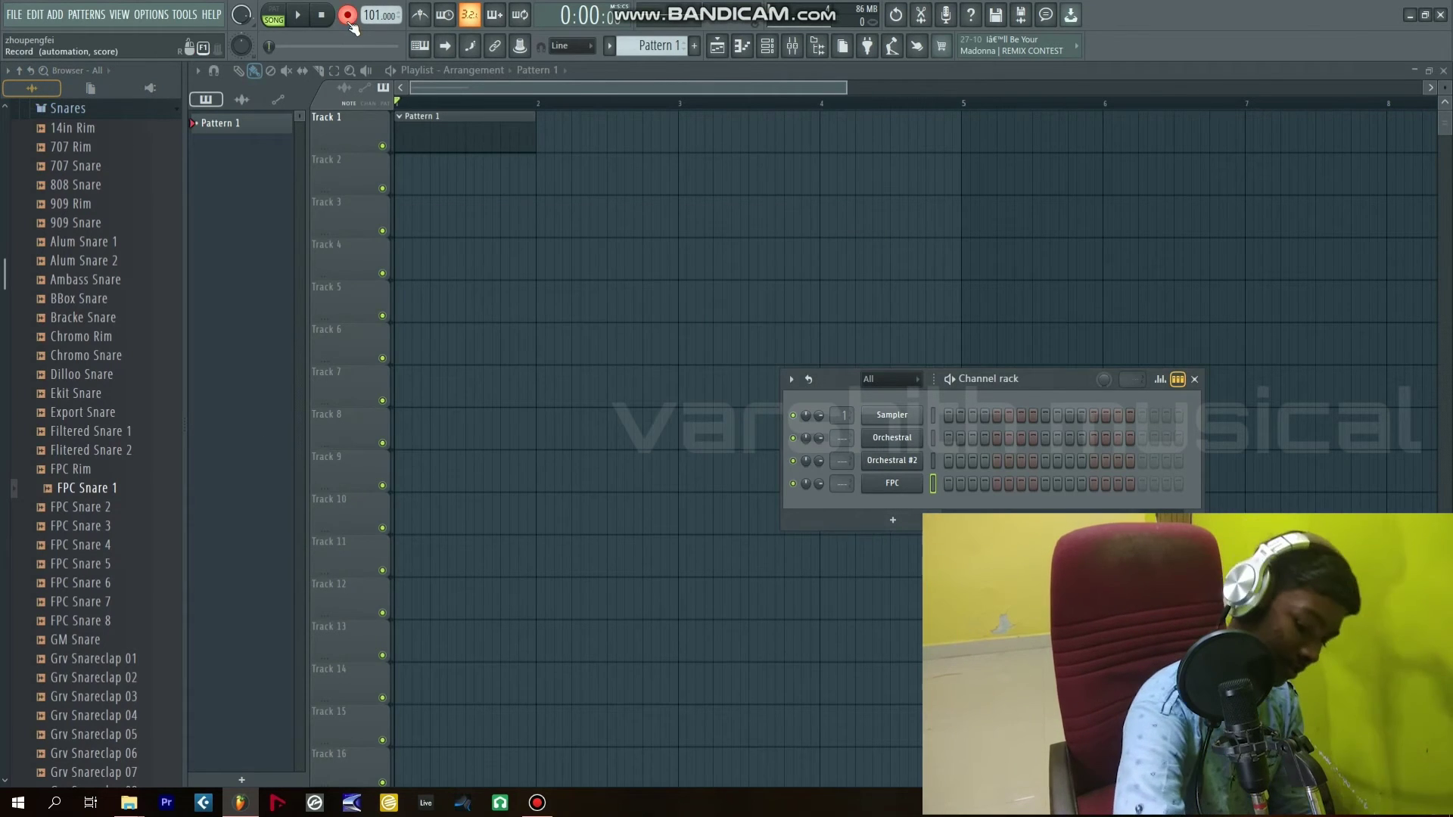
key("space")
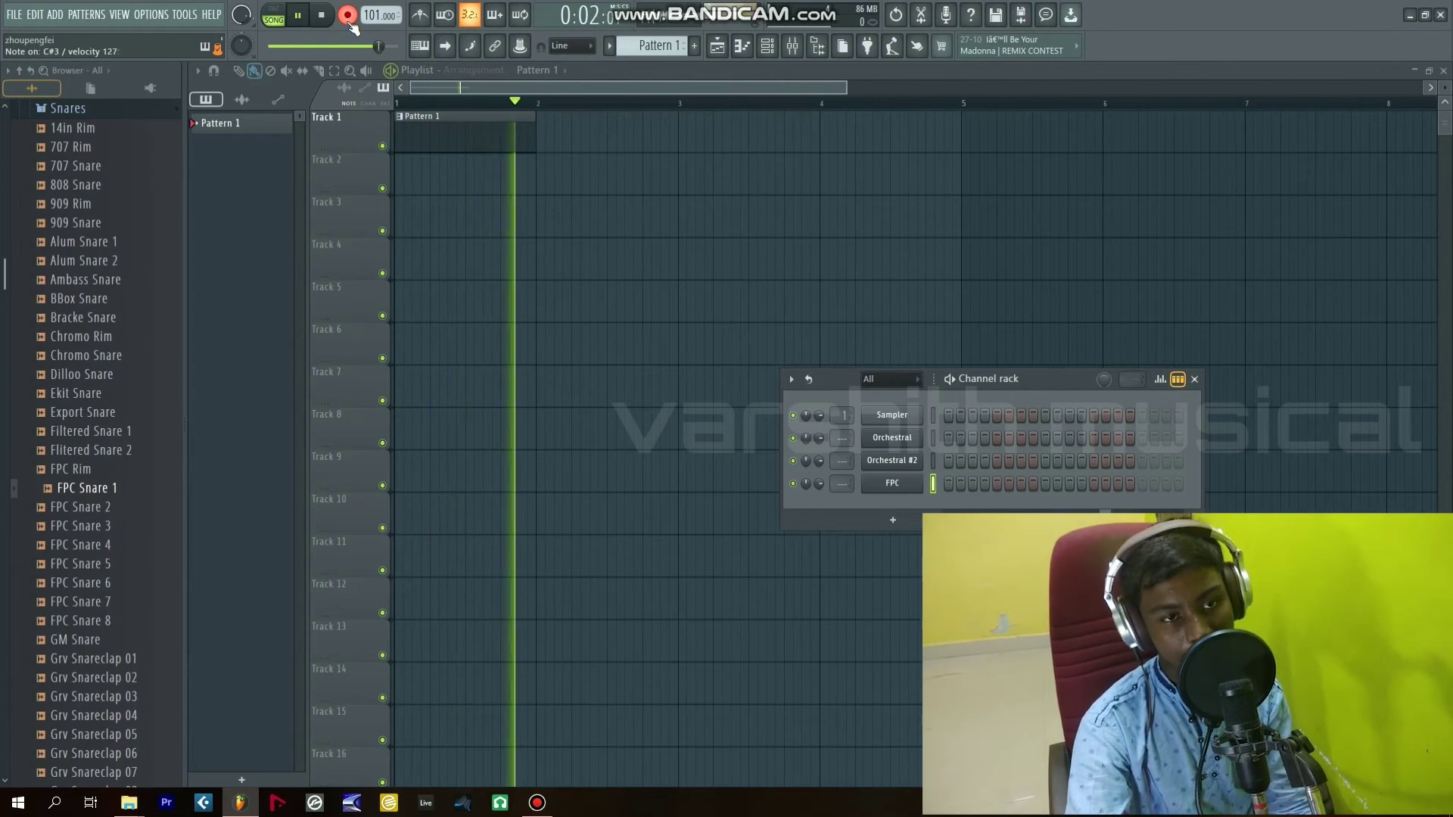
key("space")
Step: Stop the repeated recording run, turn recording off and play back the recorded drum beat
key("space")
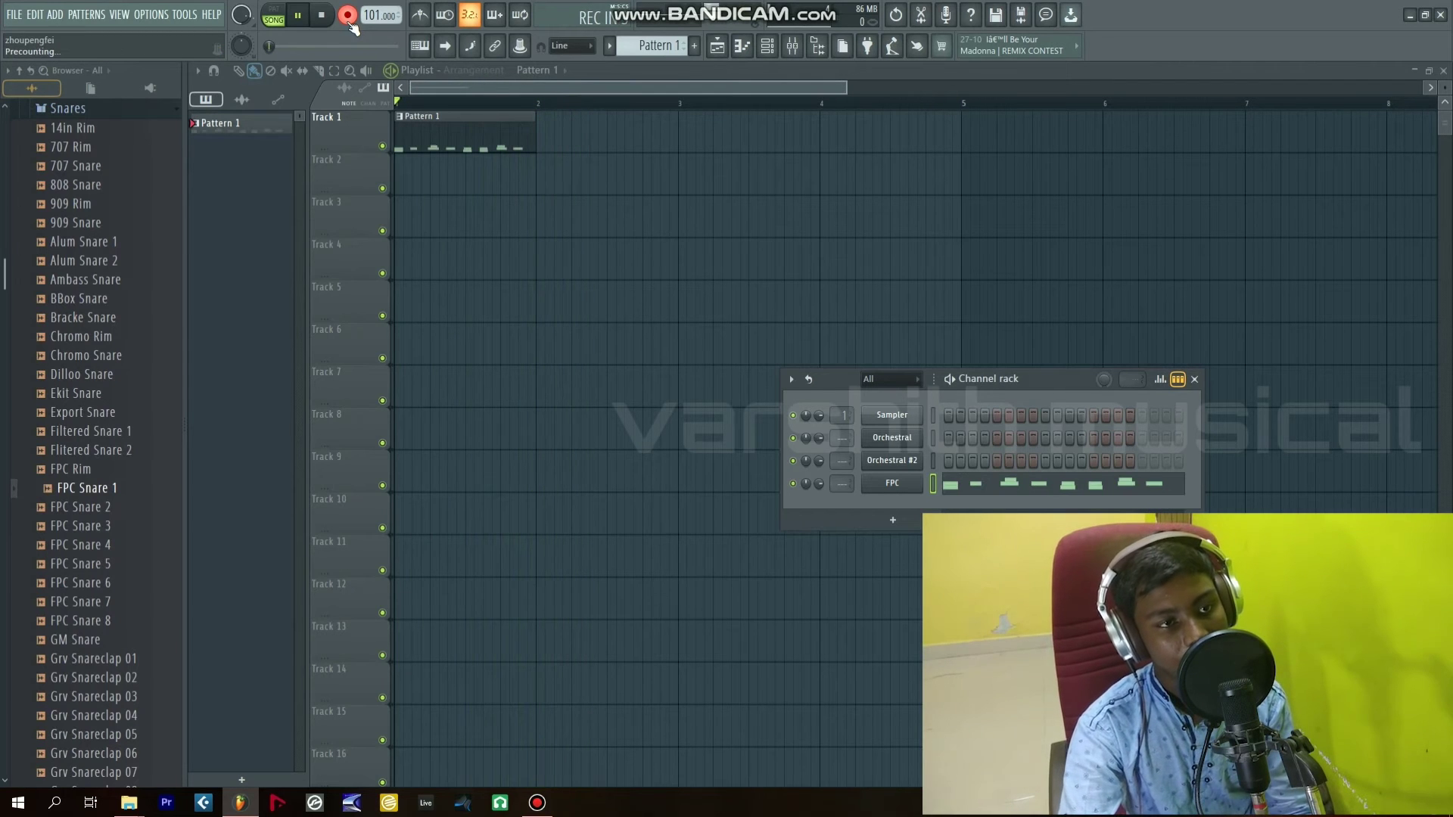
key("space")
left_click(350, 23)
key("space")
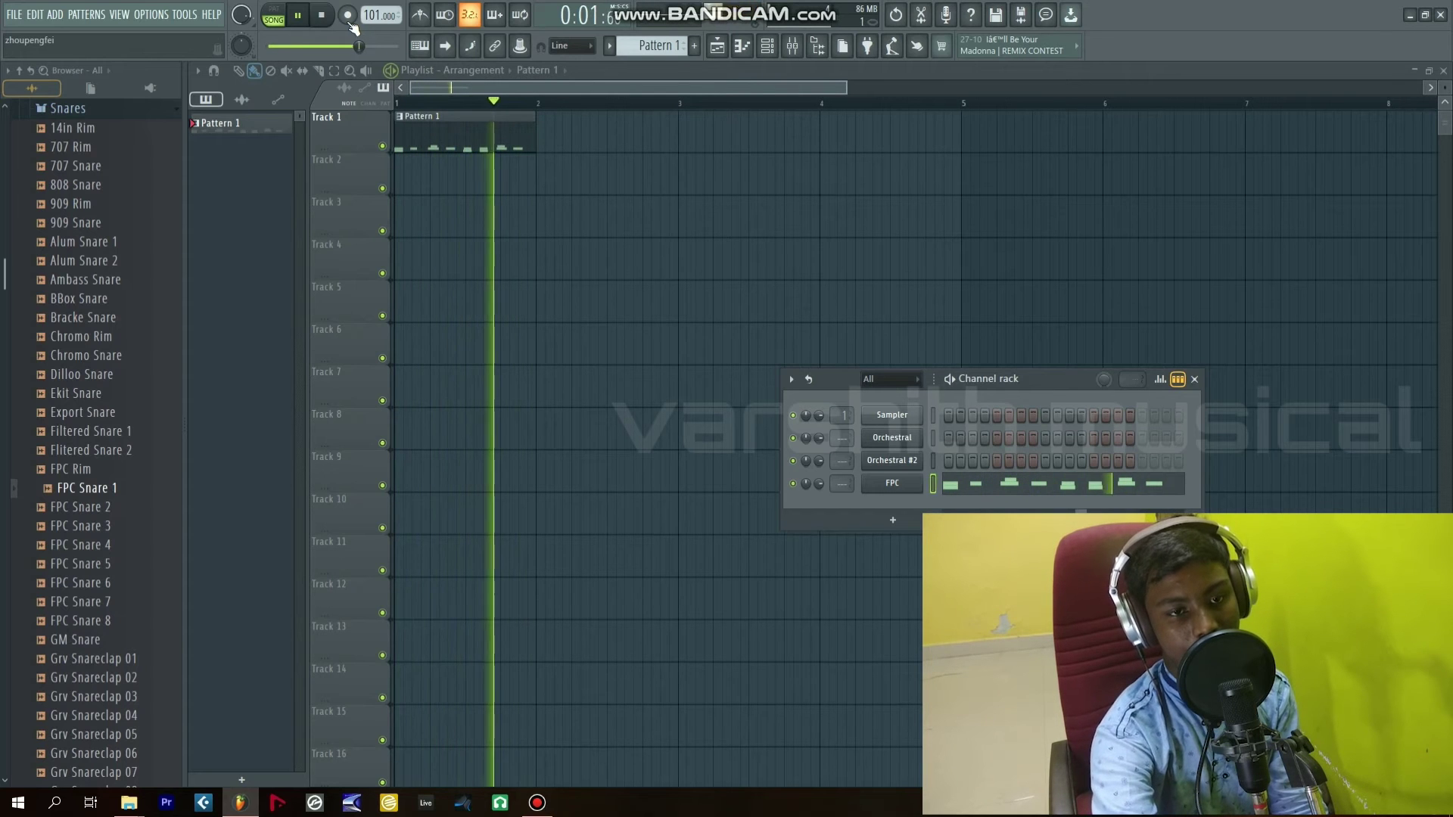
Step: Stop playback, delete all recorded FPC notes in the piano roll and turn on the metronome
key("space")
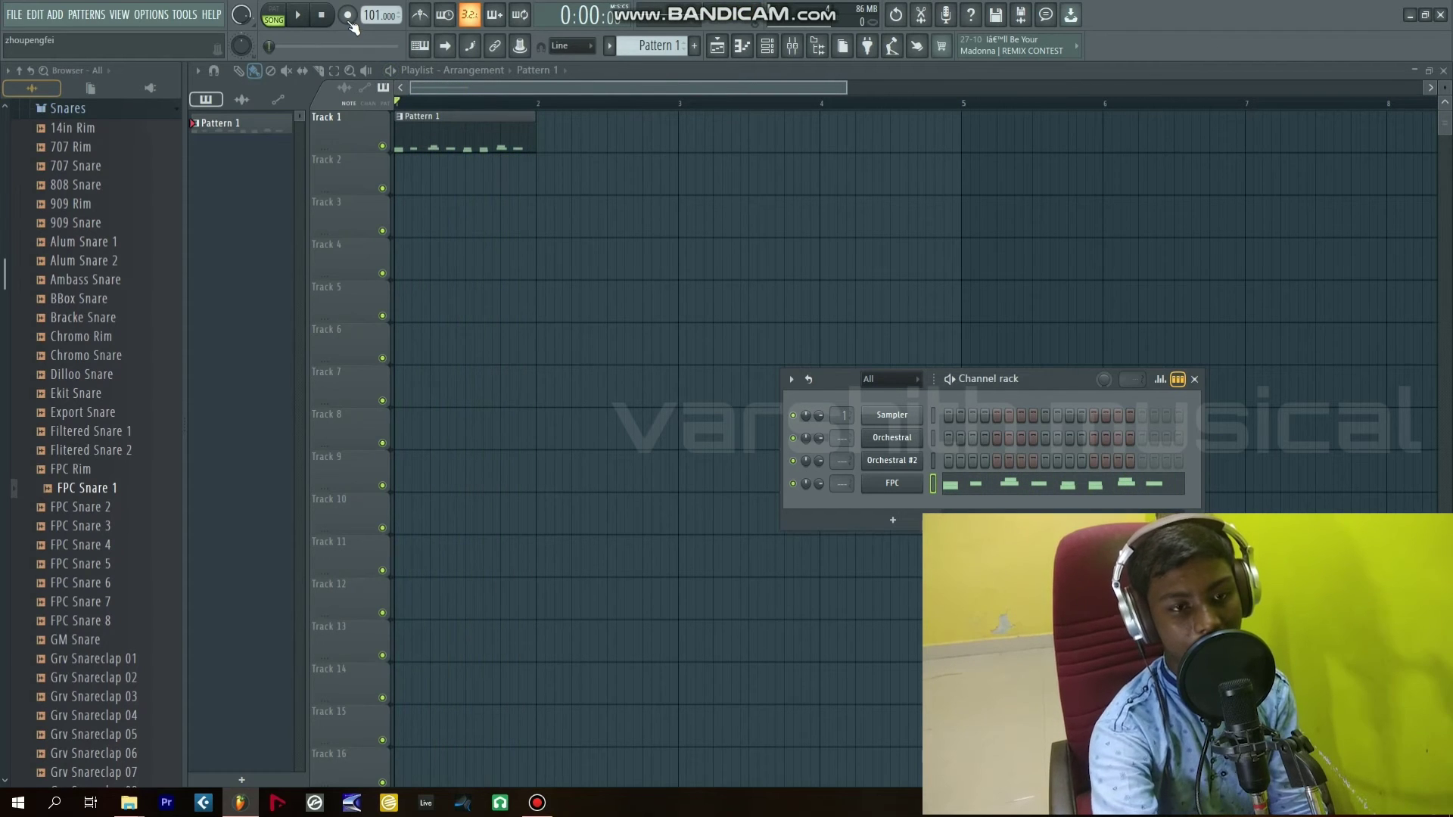
left_click(996, 489)
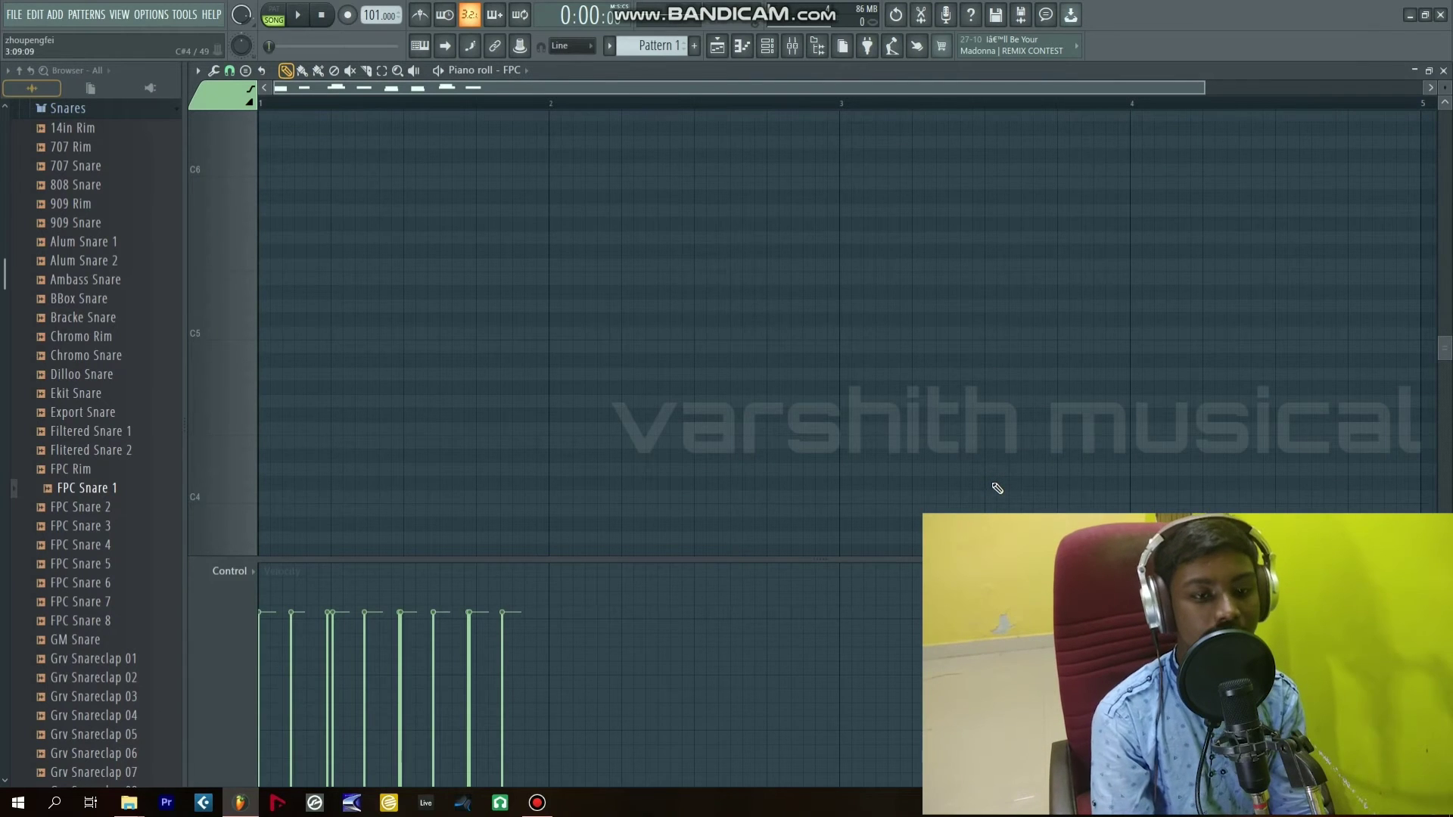
key("ctrl+x")
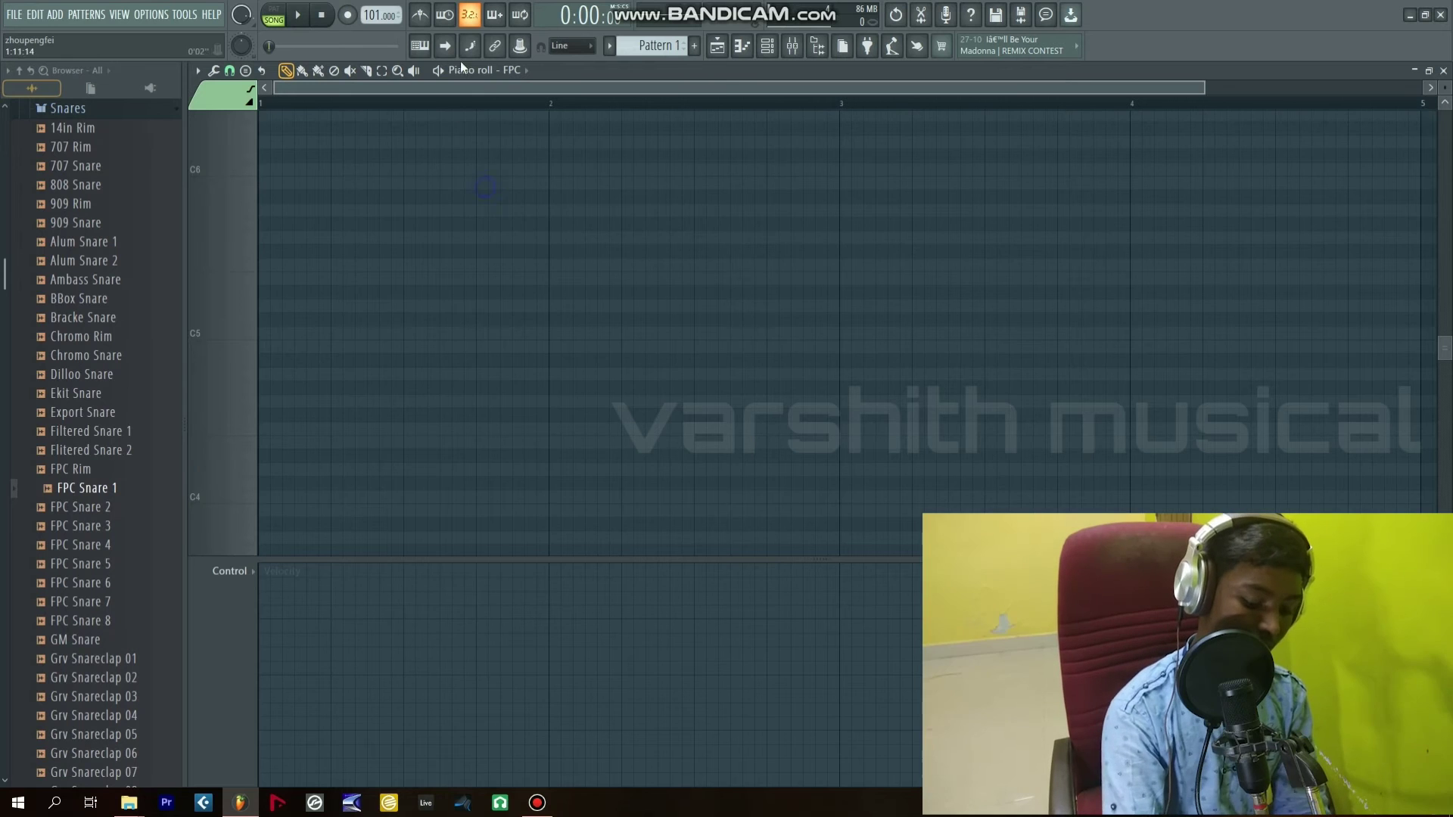
left_click(421, 15)
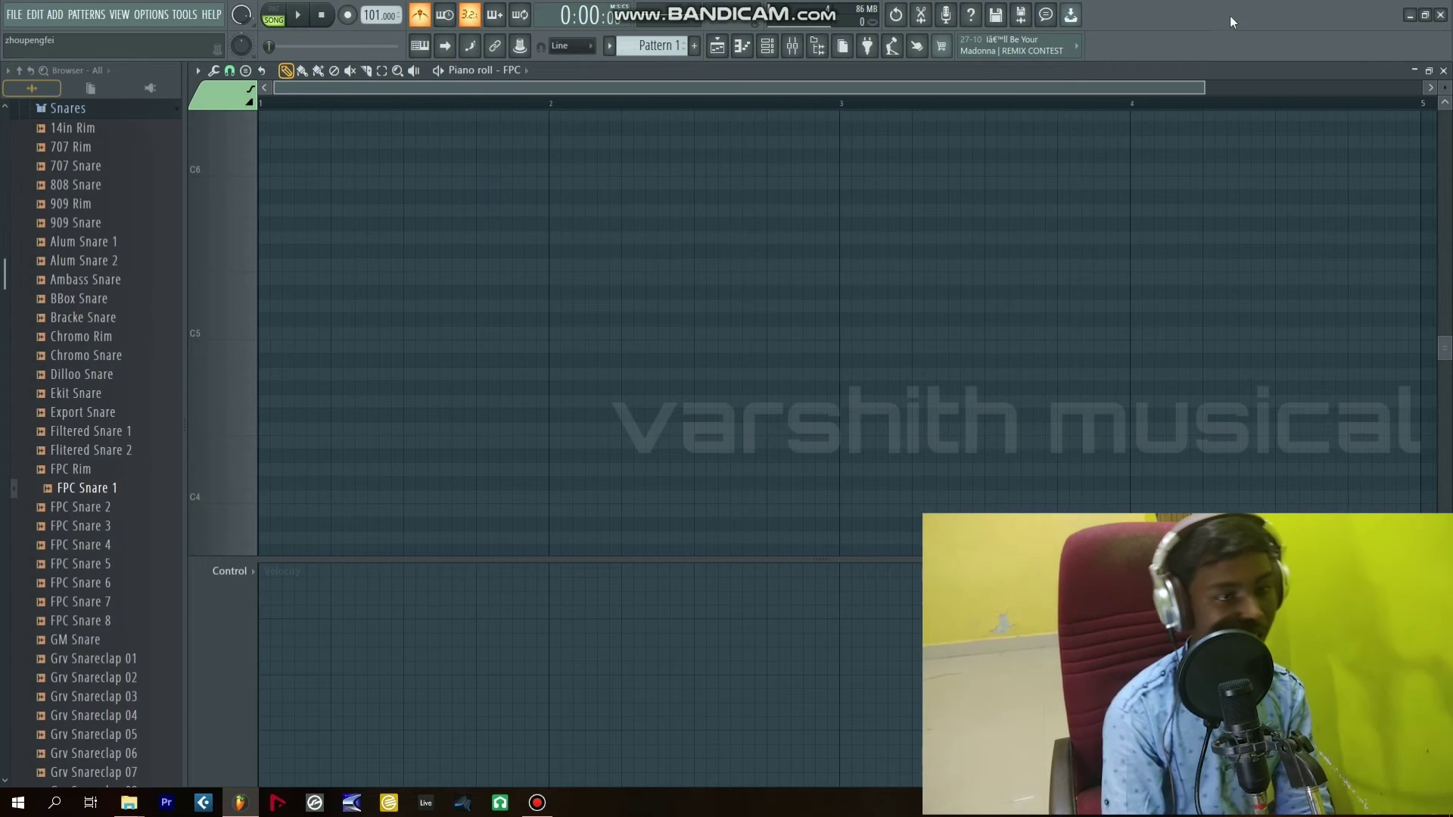
Step: Enable recording, remove the Pattern 1 clip from Track 1 and record a new FPC drum take
left_click(1444, 71)
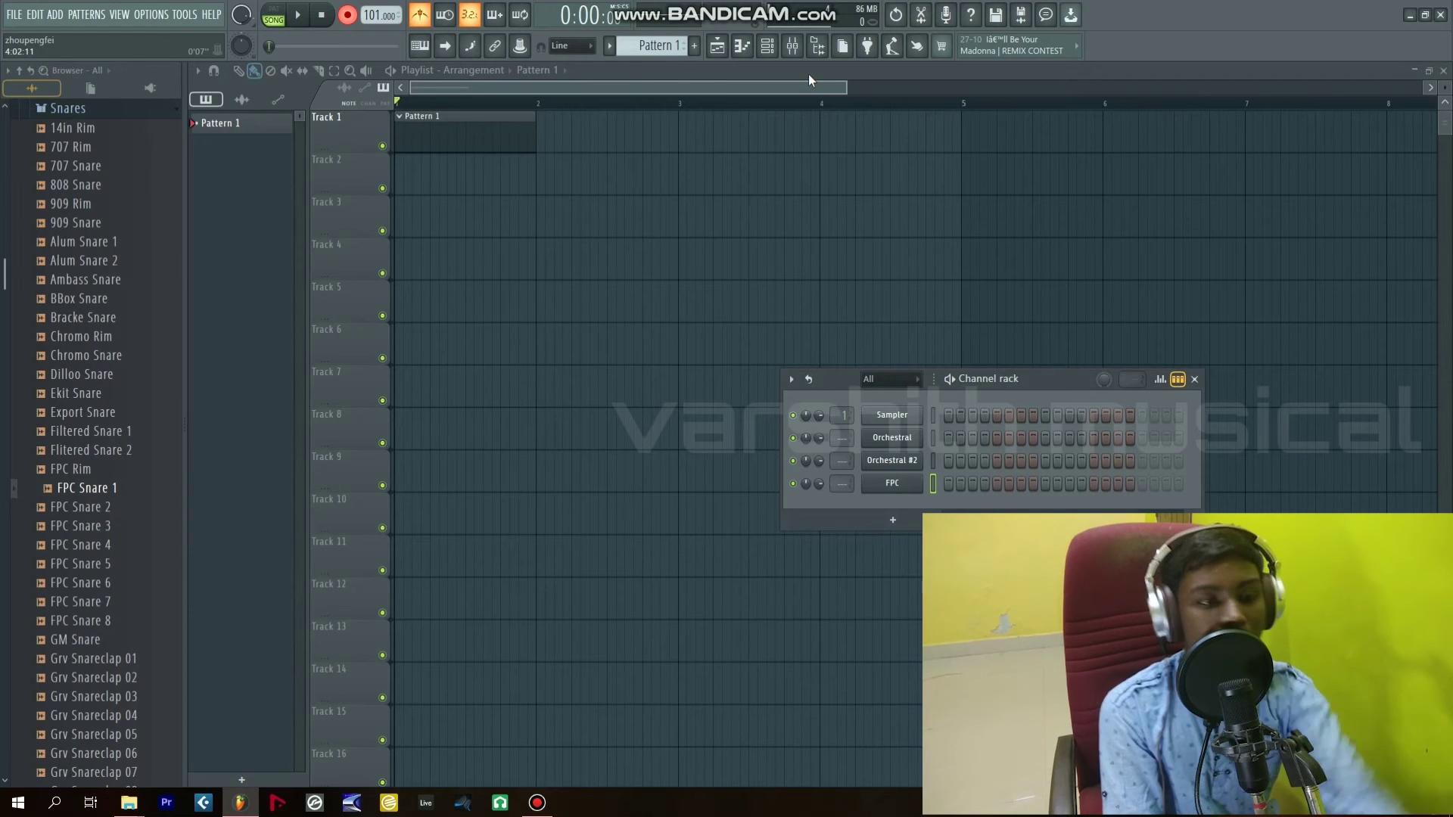
right_click(482, 139)
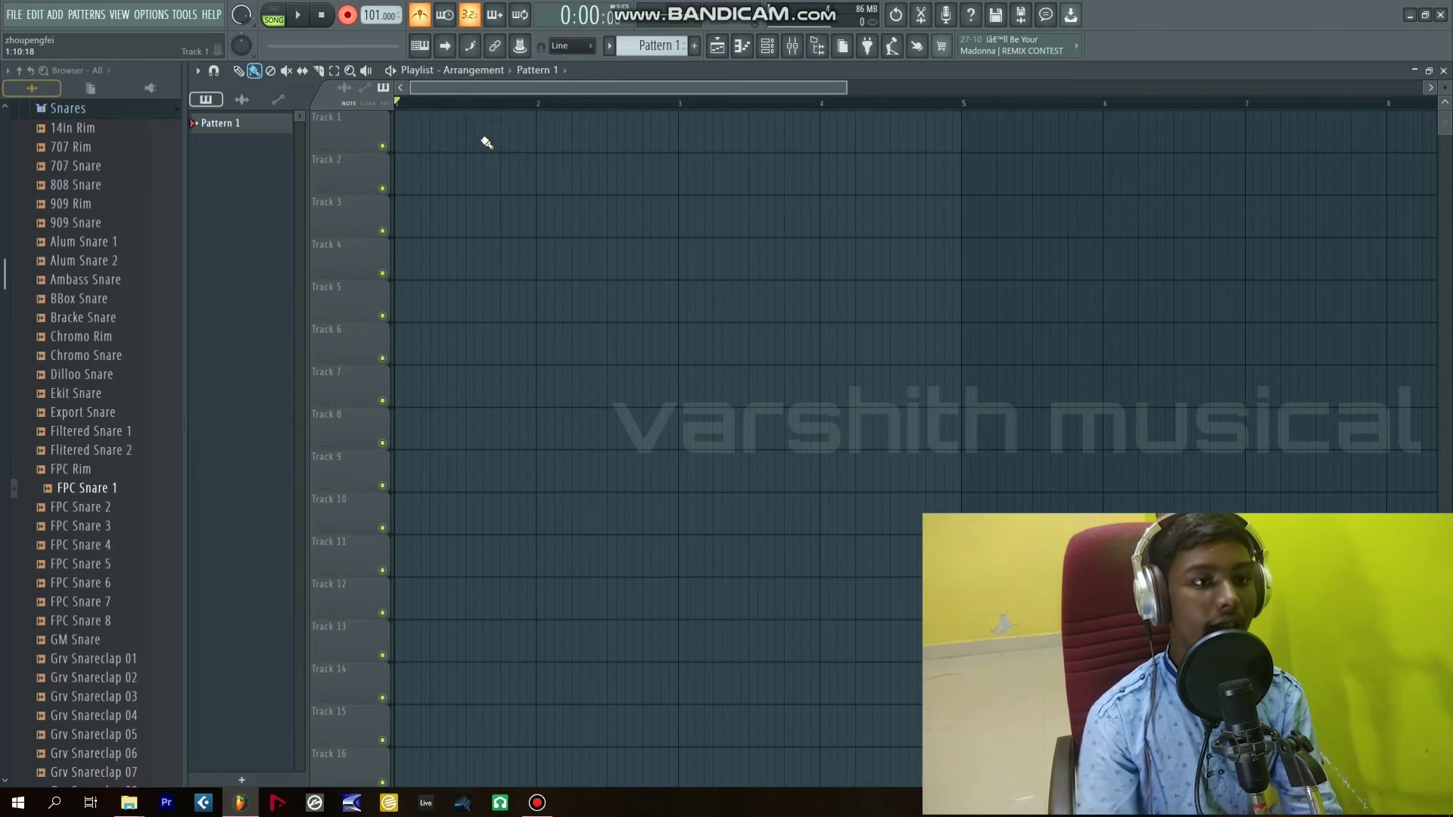
key("space")
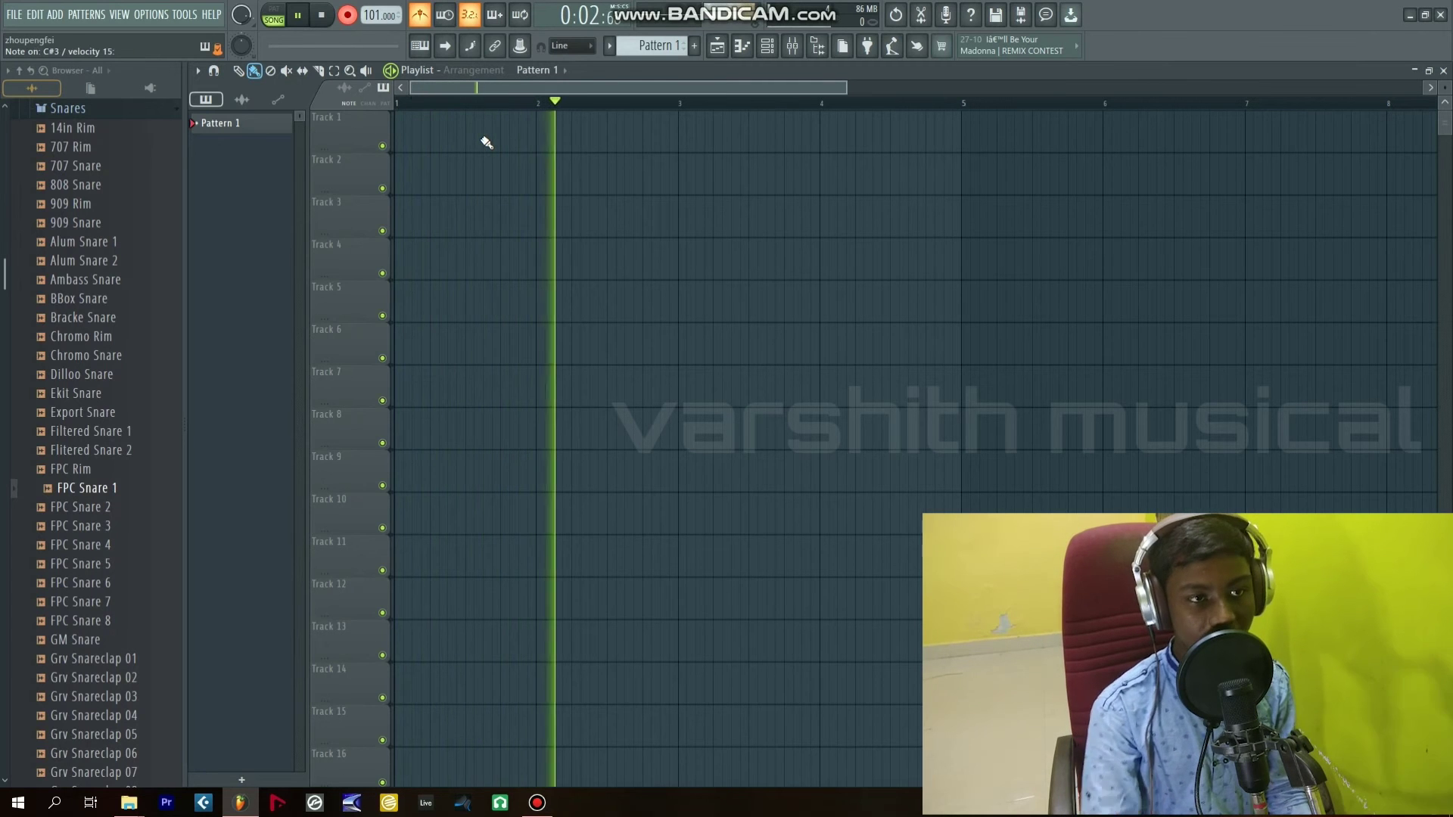
key("space")
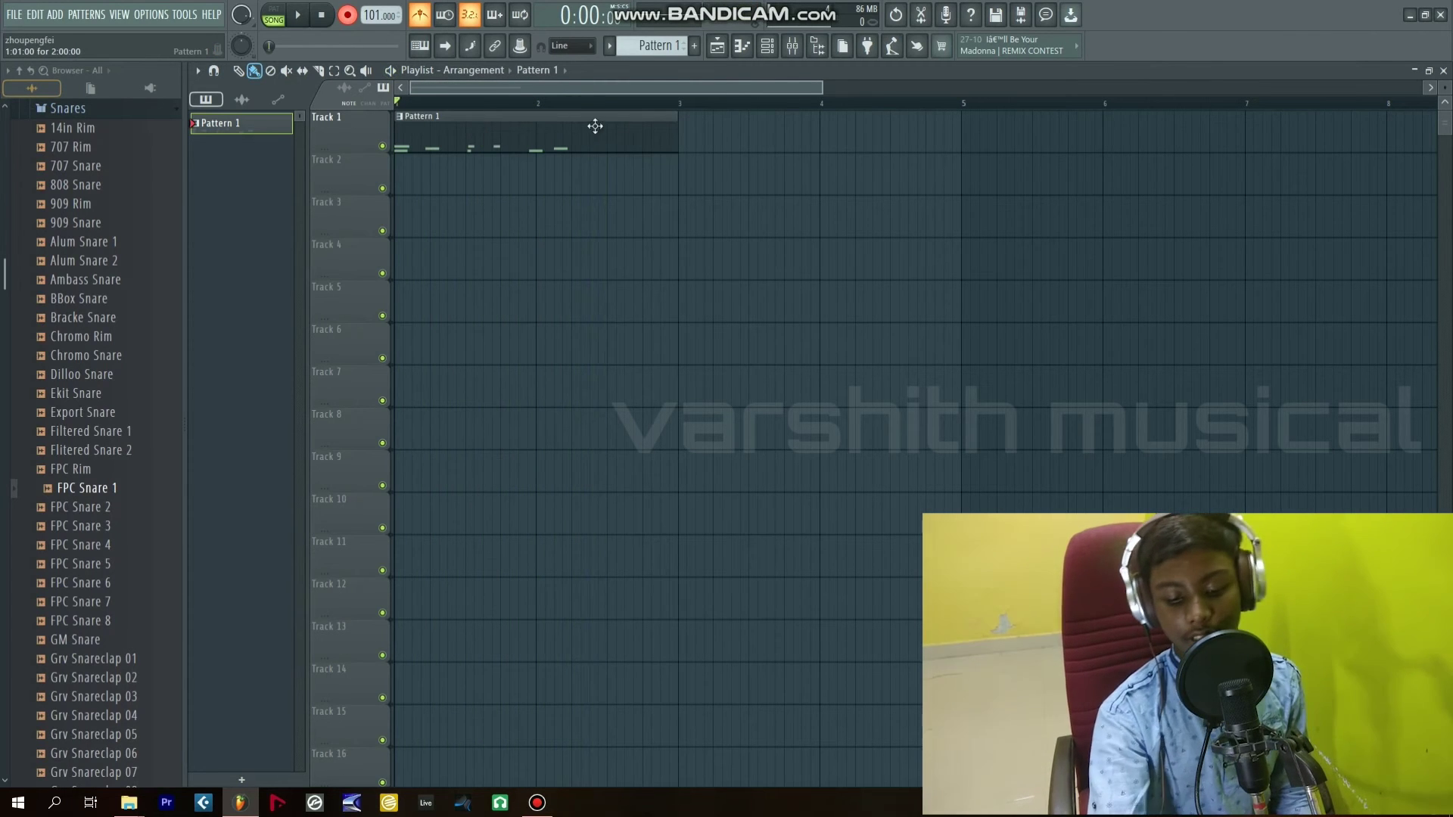
Step: Delete all notes of the latest FPC take in the piano roll and return to the playlist
left_click(767, 47)
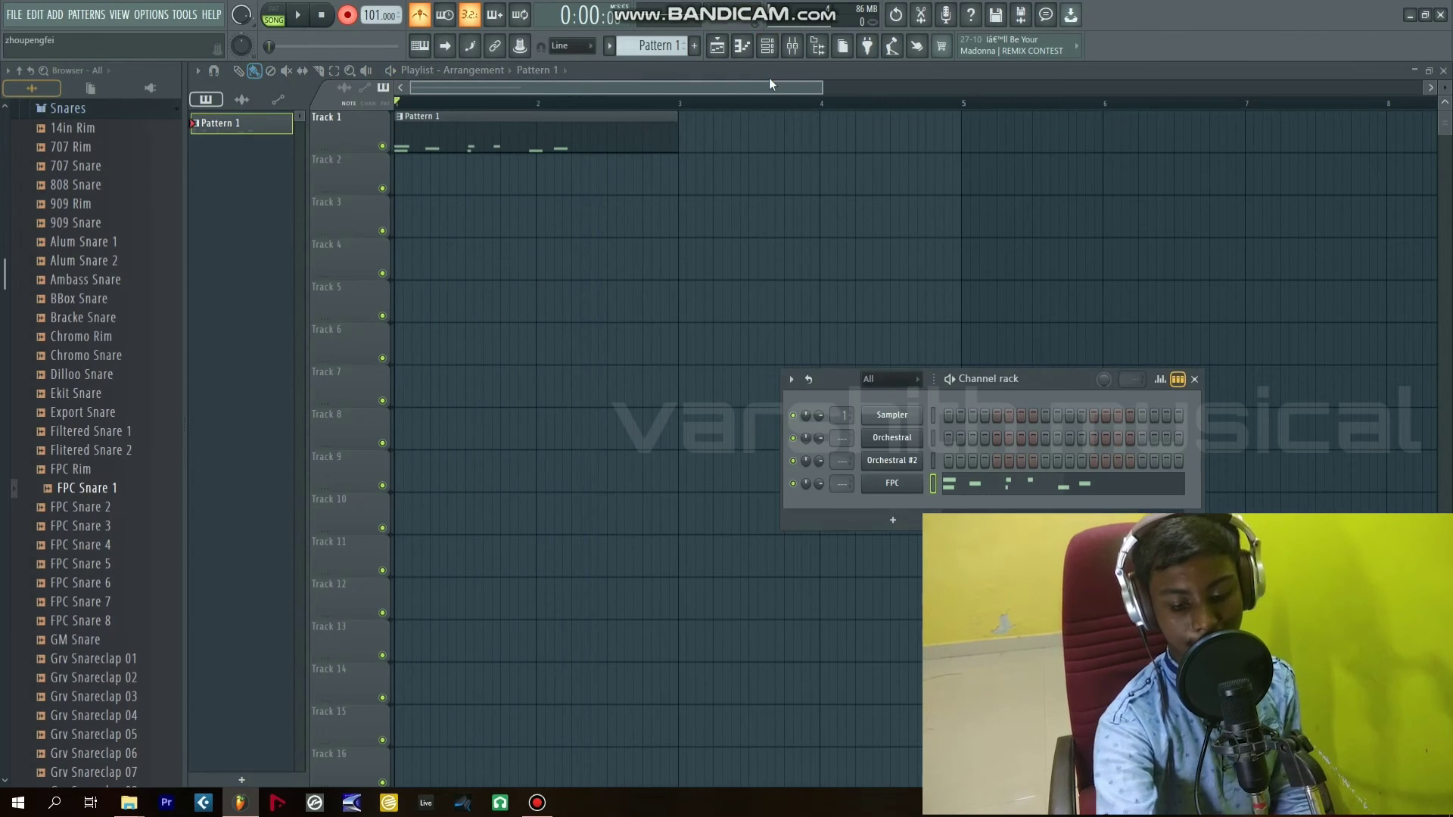
key("super")
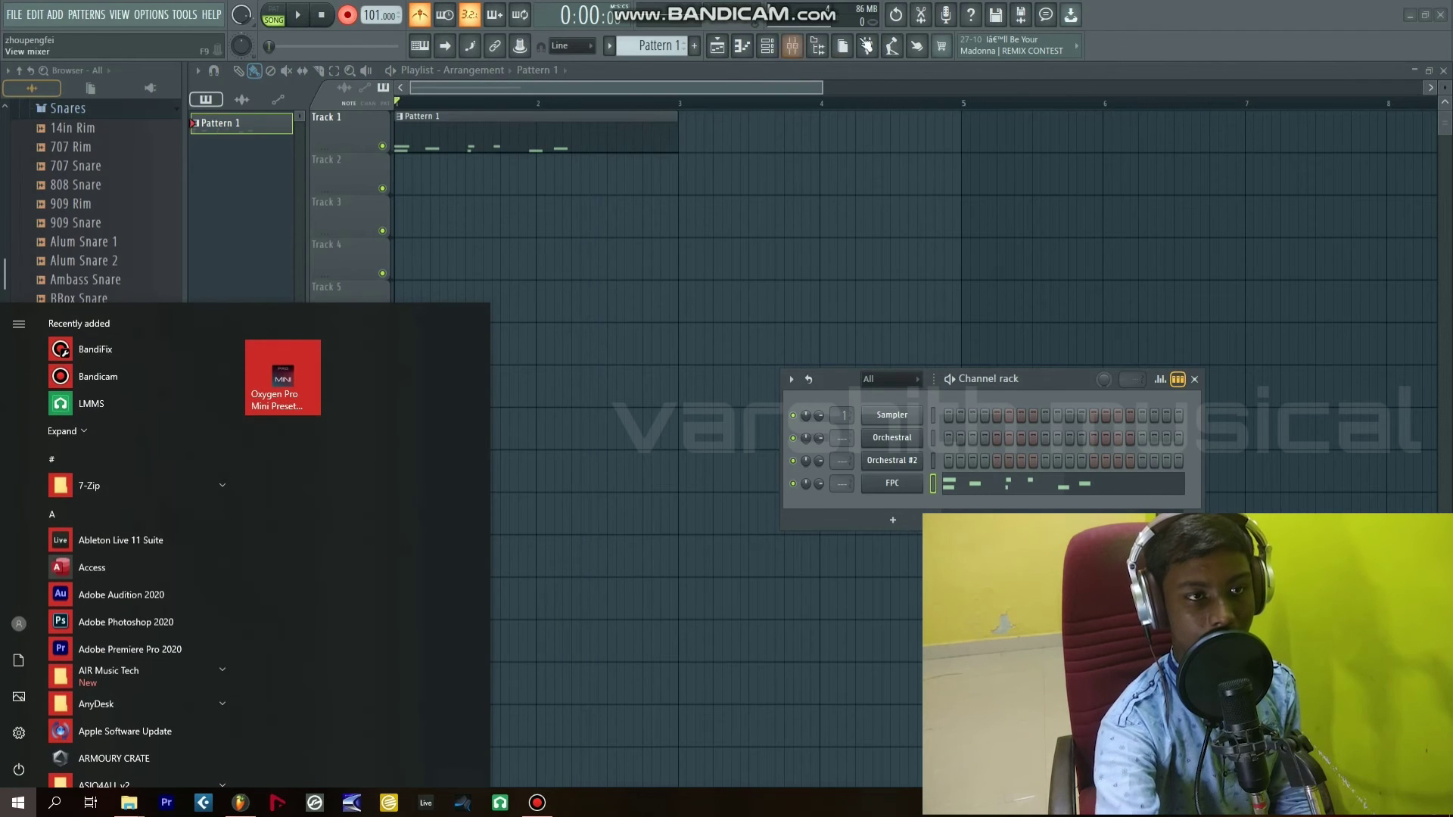
left_click(815, 190)
right_click(882, 162)
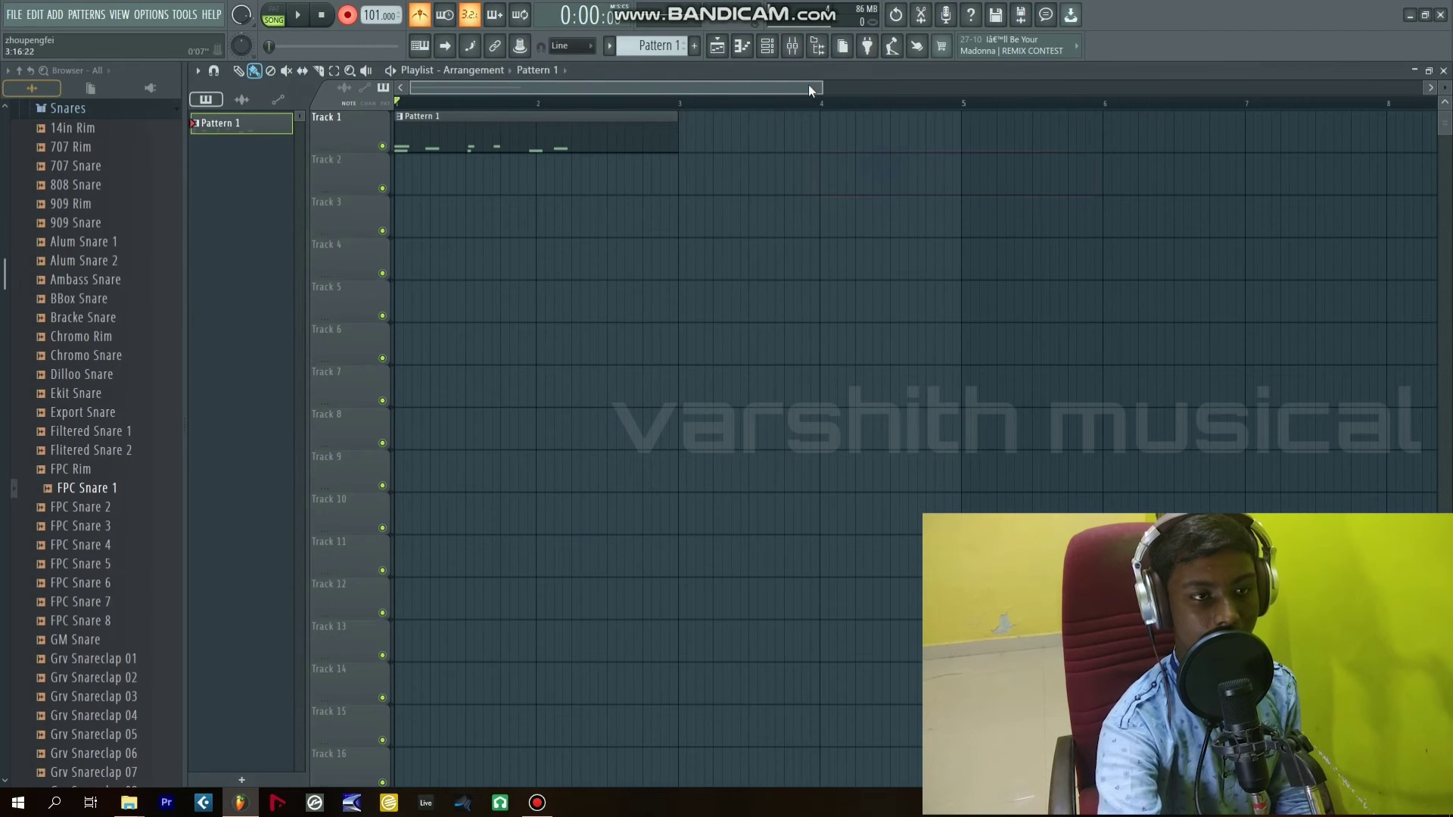
left_click(773, 47)
left_click(1003, 486)
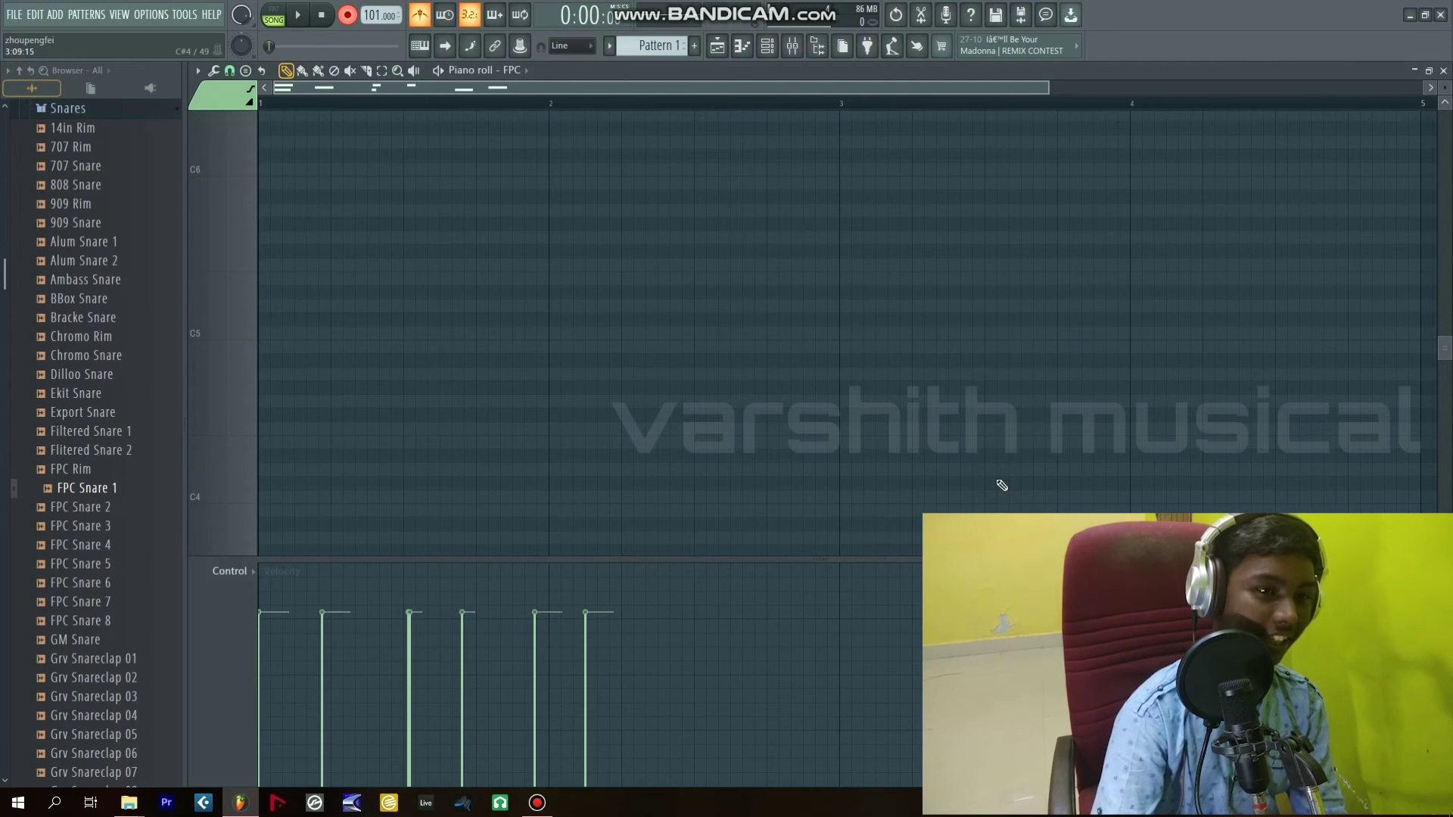
key("Delete")
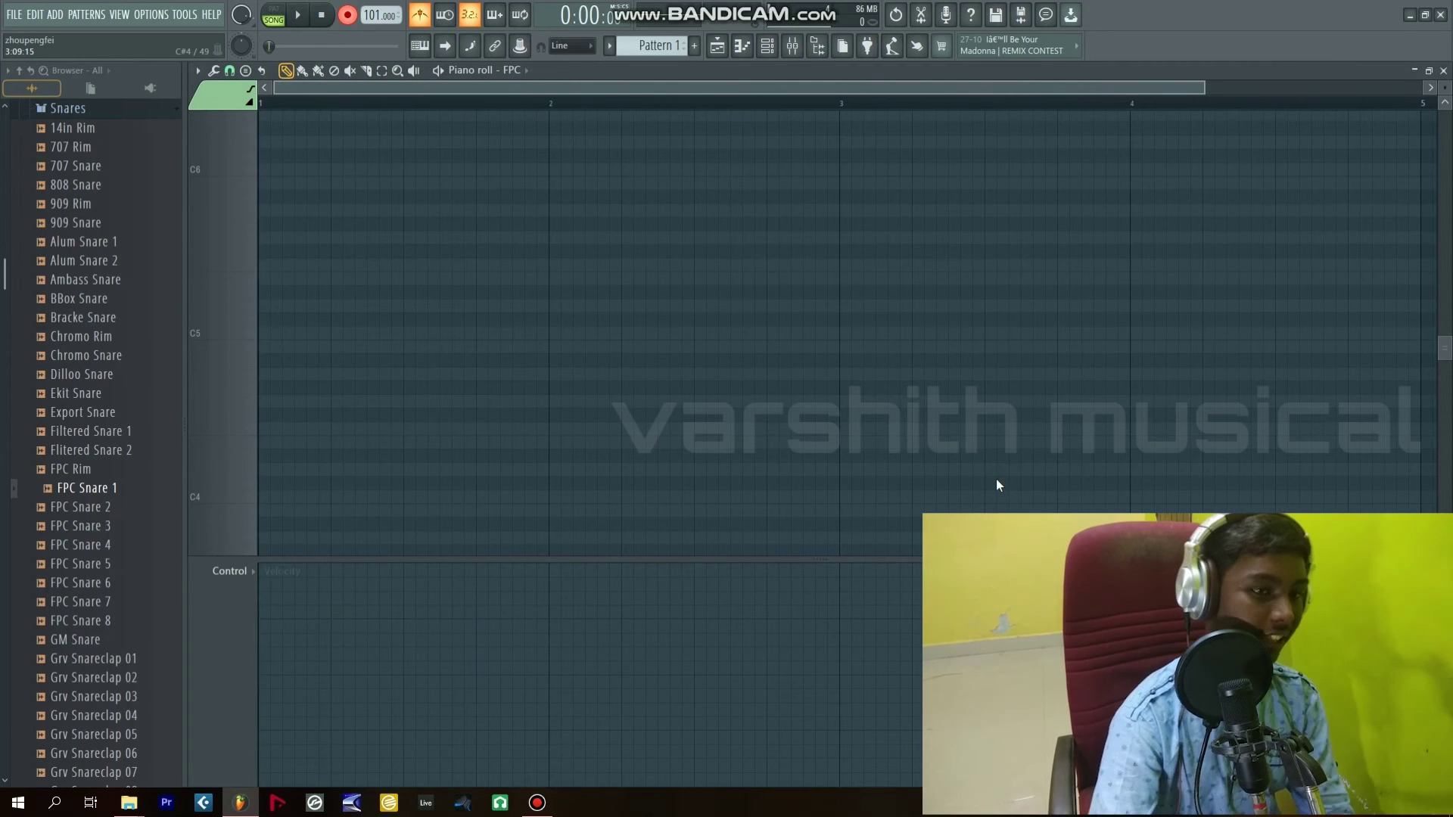
left_click(1443, 70)
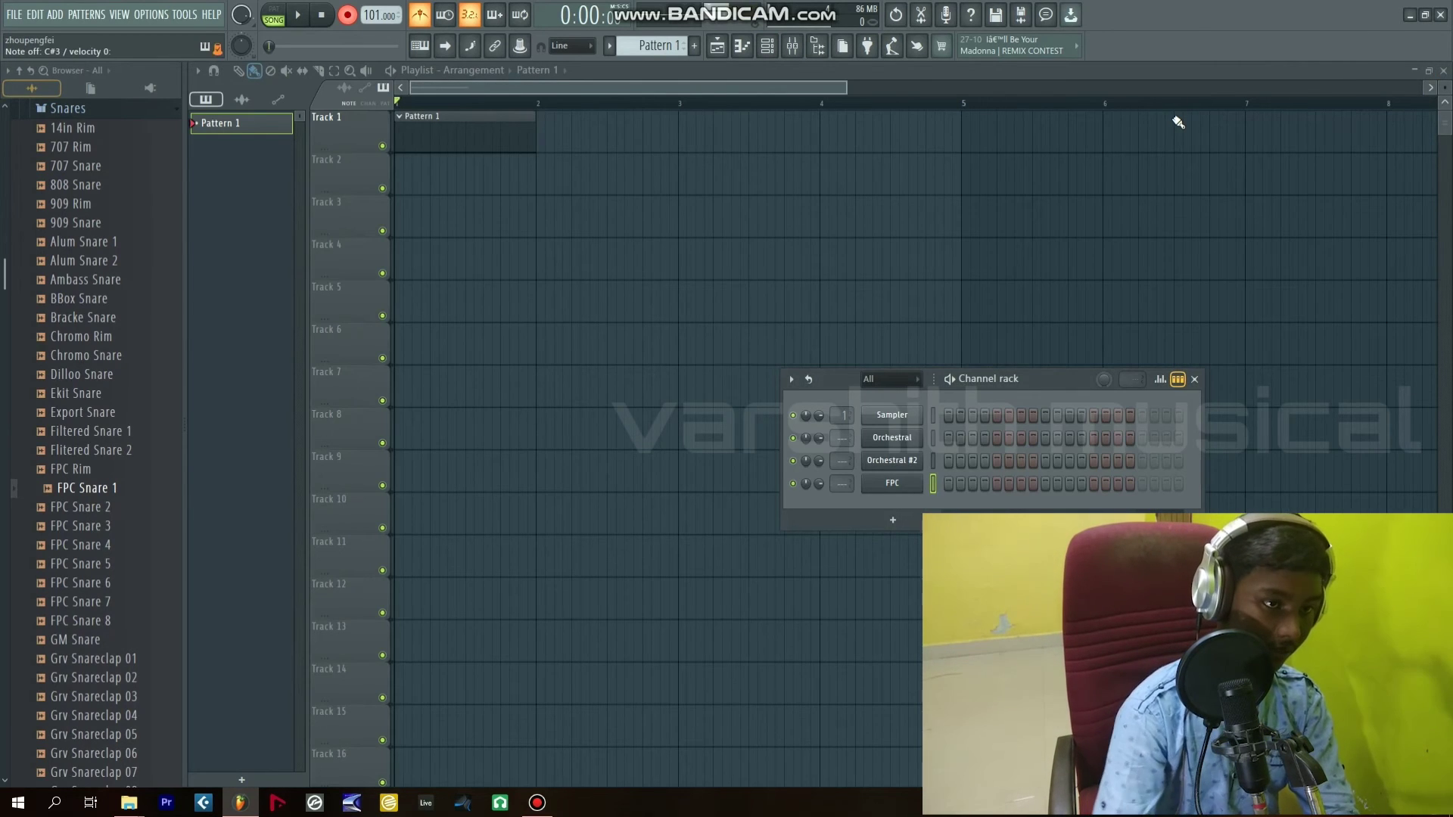
Step: Record a one-bar FPC drum beat into Pattern 1 with the metronome on, turn recording off and play the beat back
key("space")
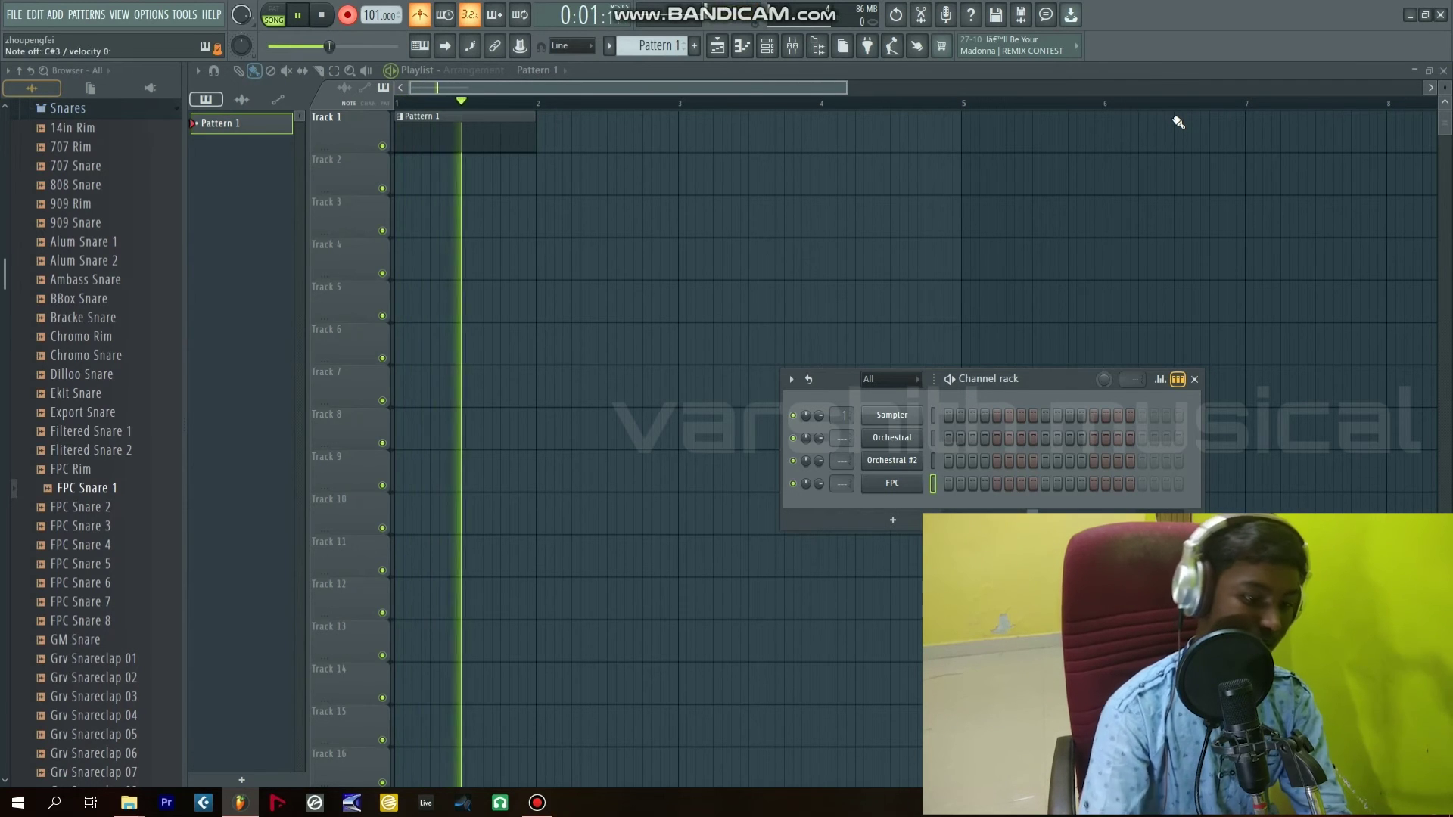
key("space")
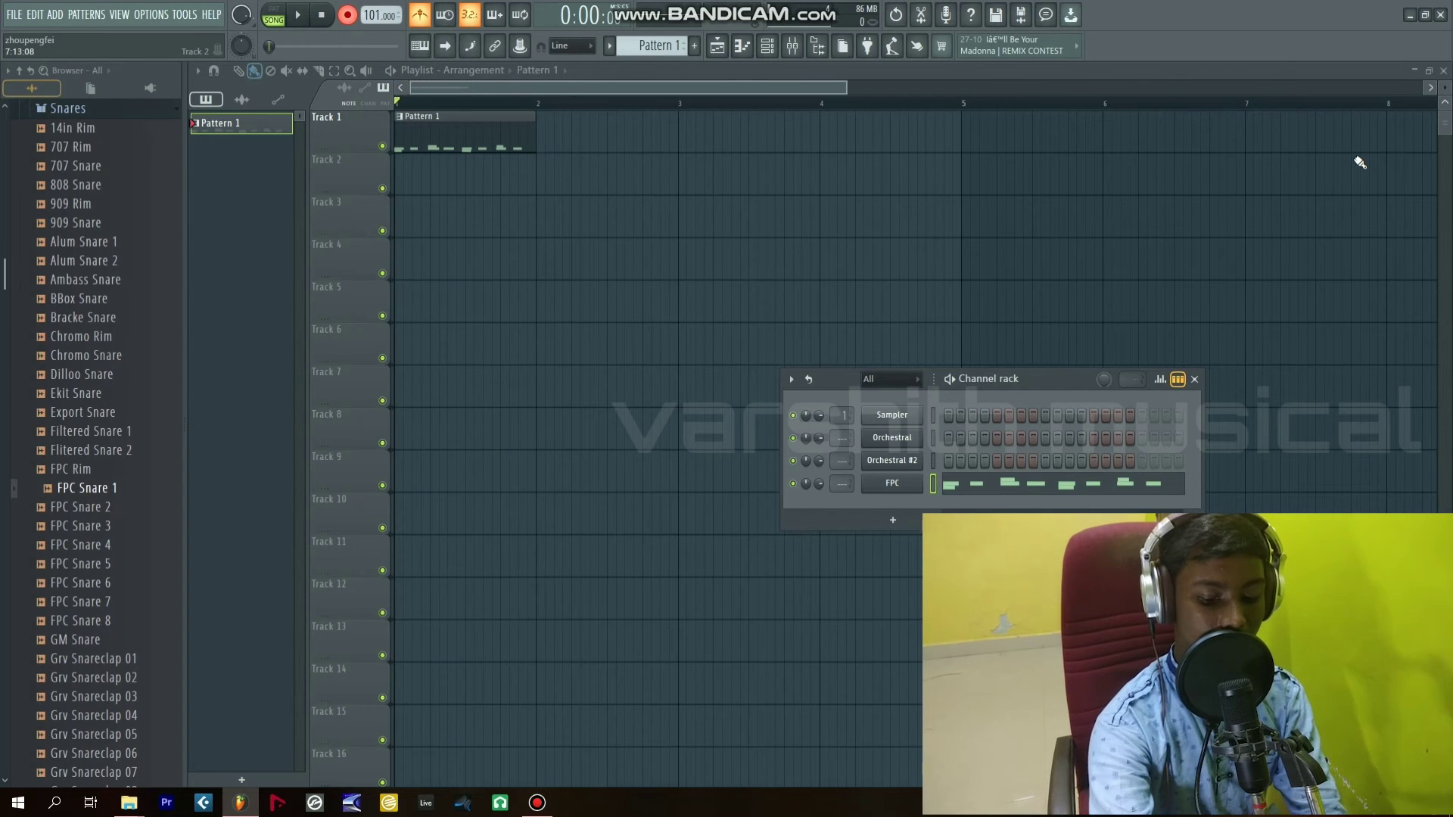
key("r")
key("space")
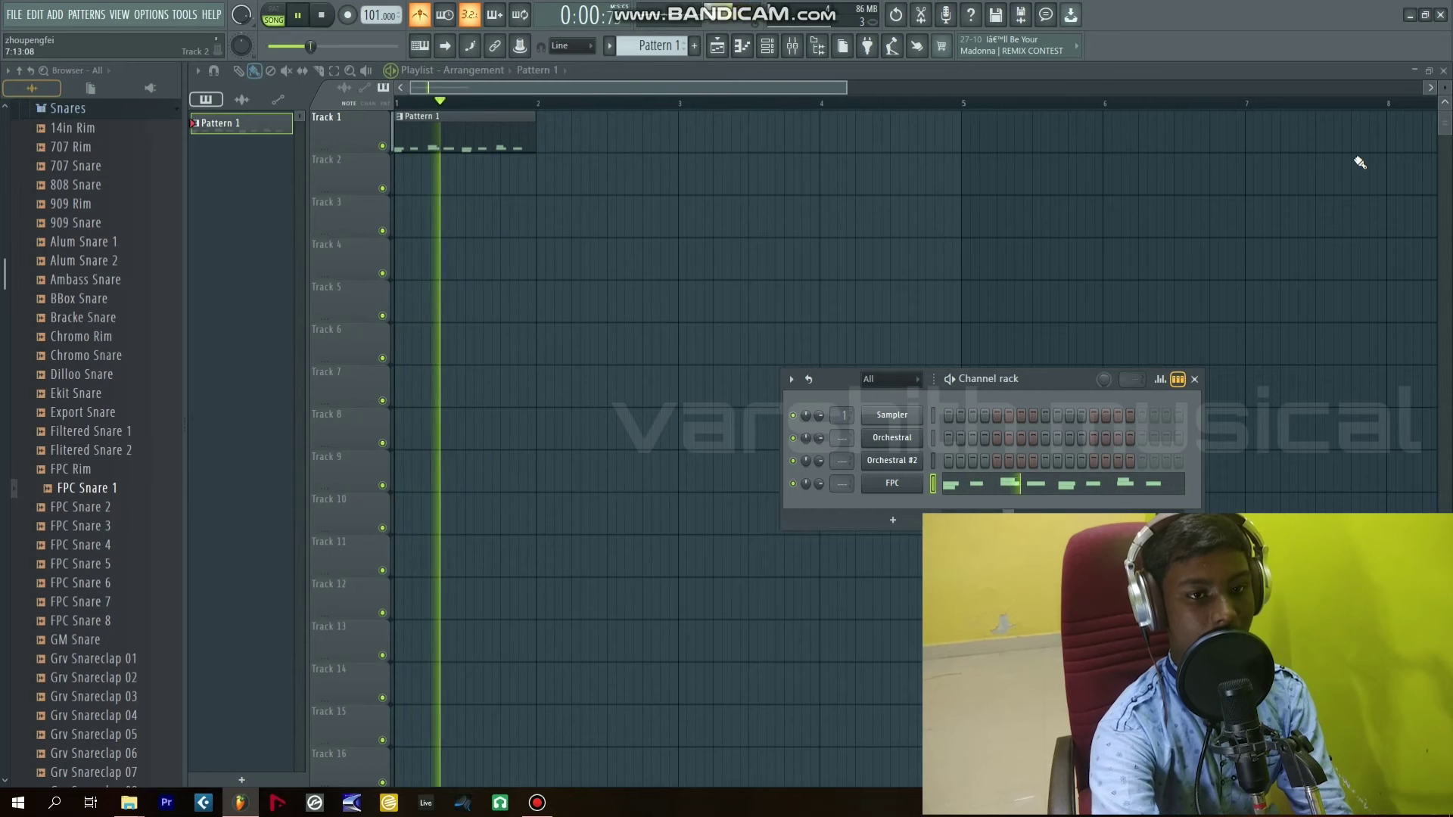
key("space")
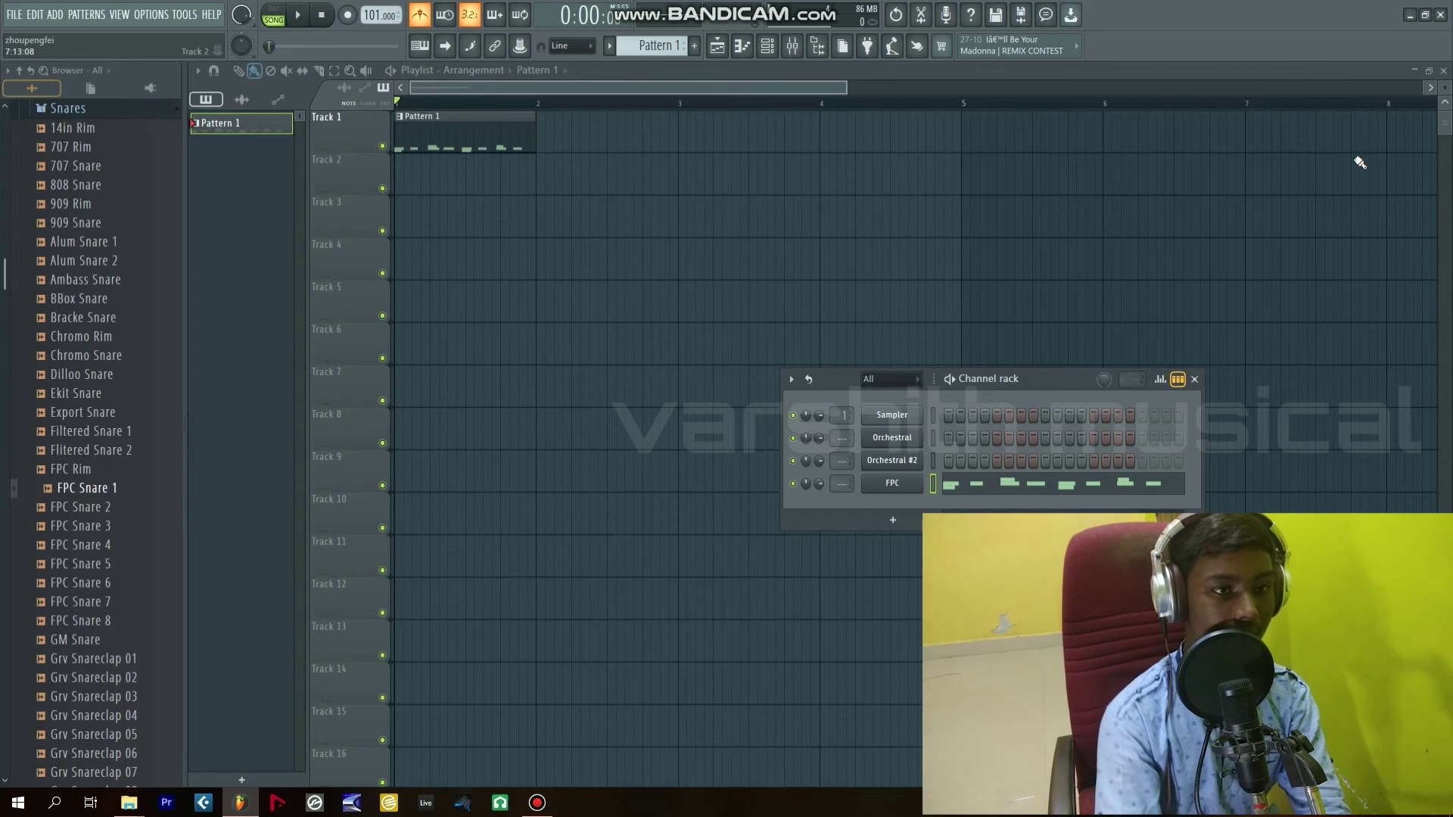
Step: View the recorded FPC notes in the piano roll, return to the channel rack and clear the FPC channel's notes
left_click(1073, 488)
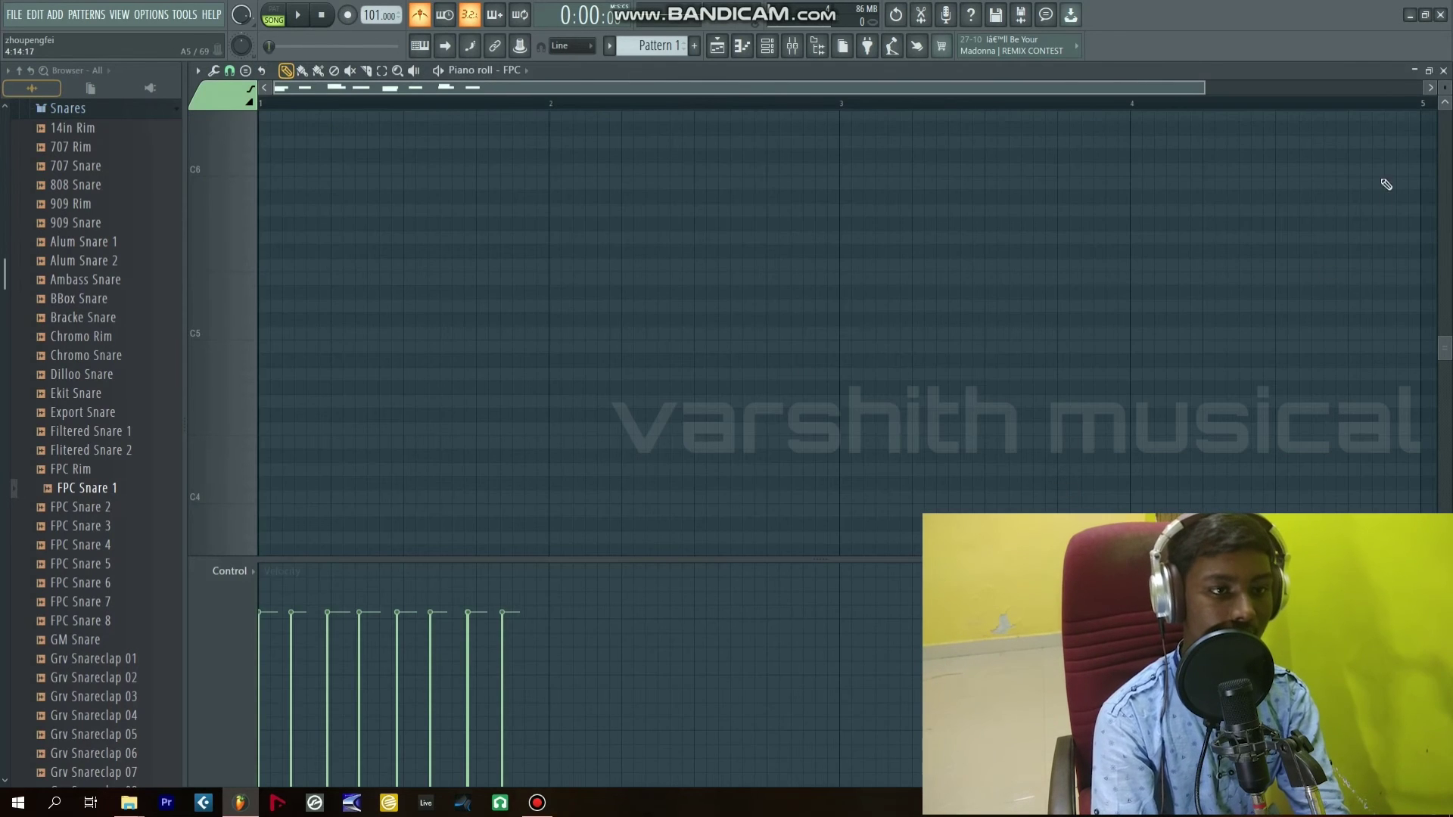
left_click(1444, 71)
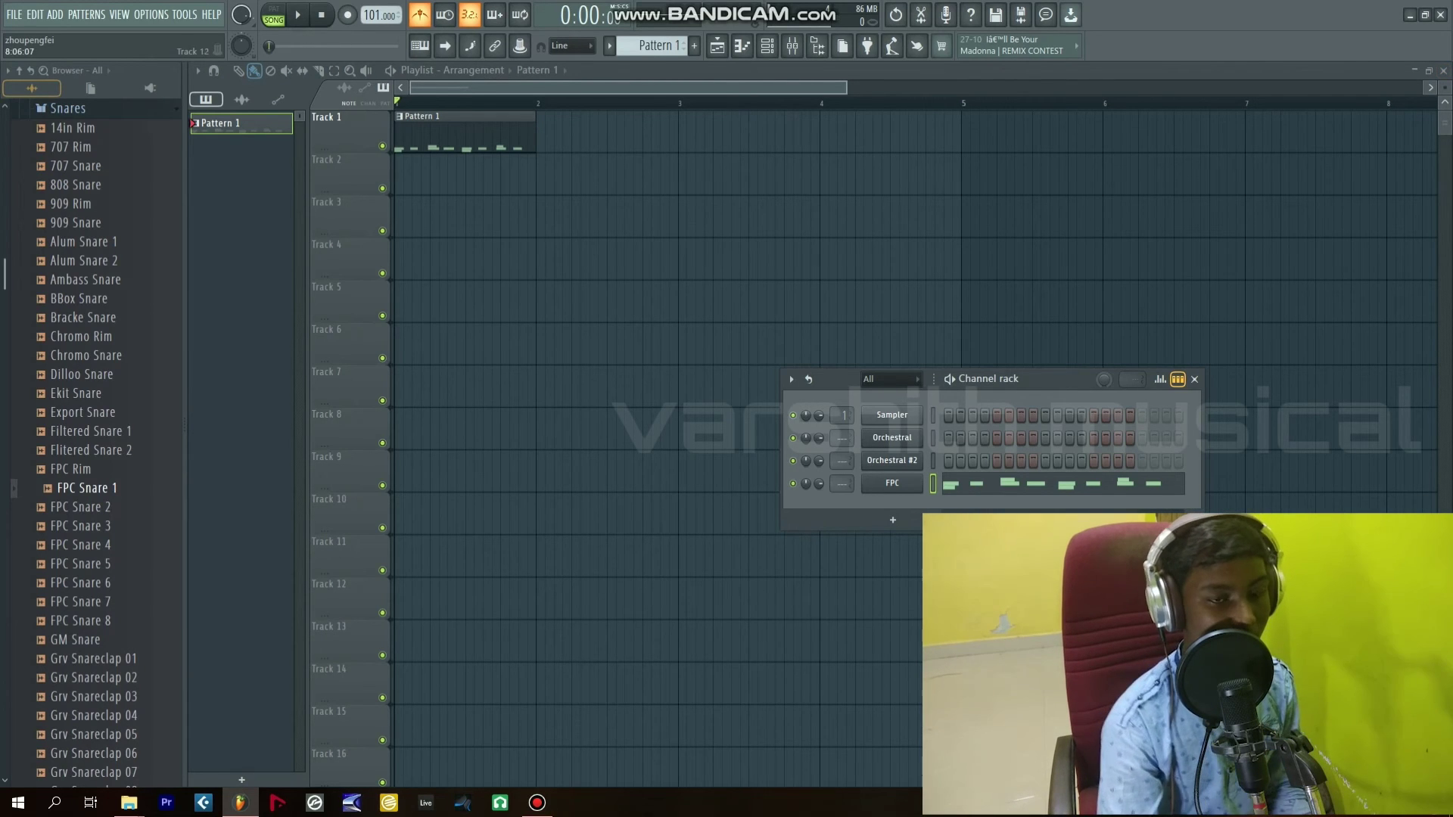
right_click(1093, 487)
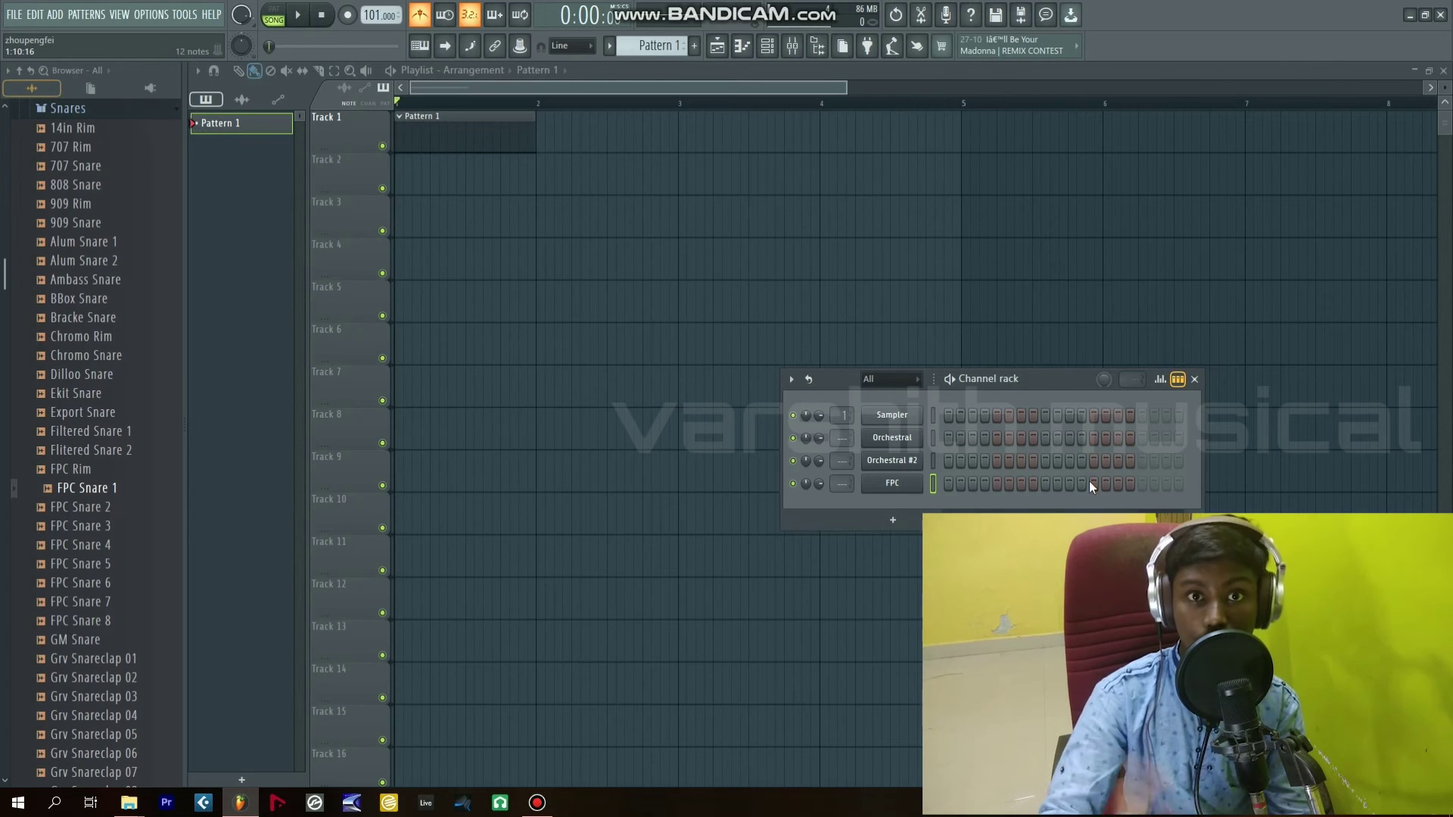
Step: Start a new Basic 808 with limiter project without saving changes to the current one
left_click(14, 15)
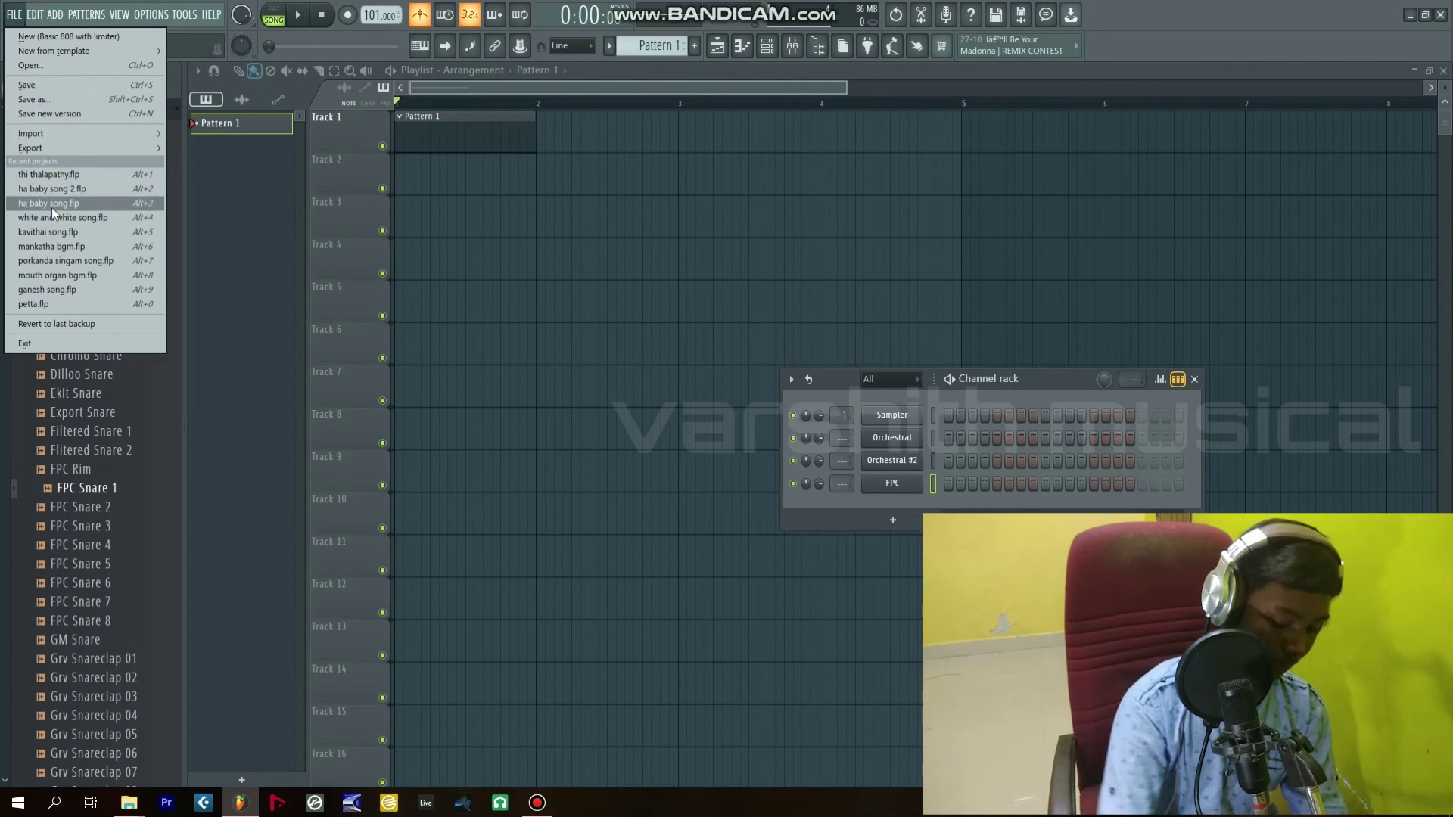
left_click(107, 34)
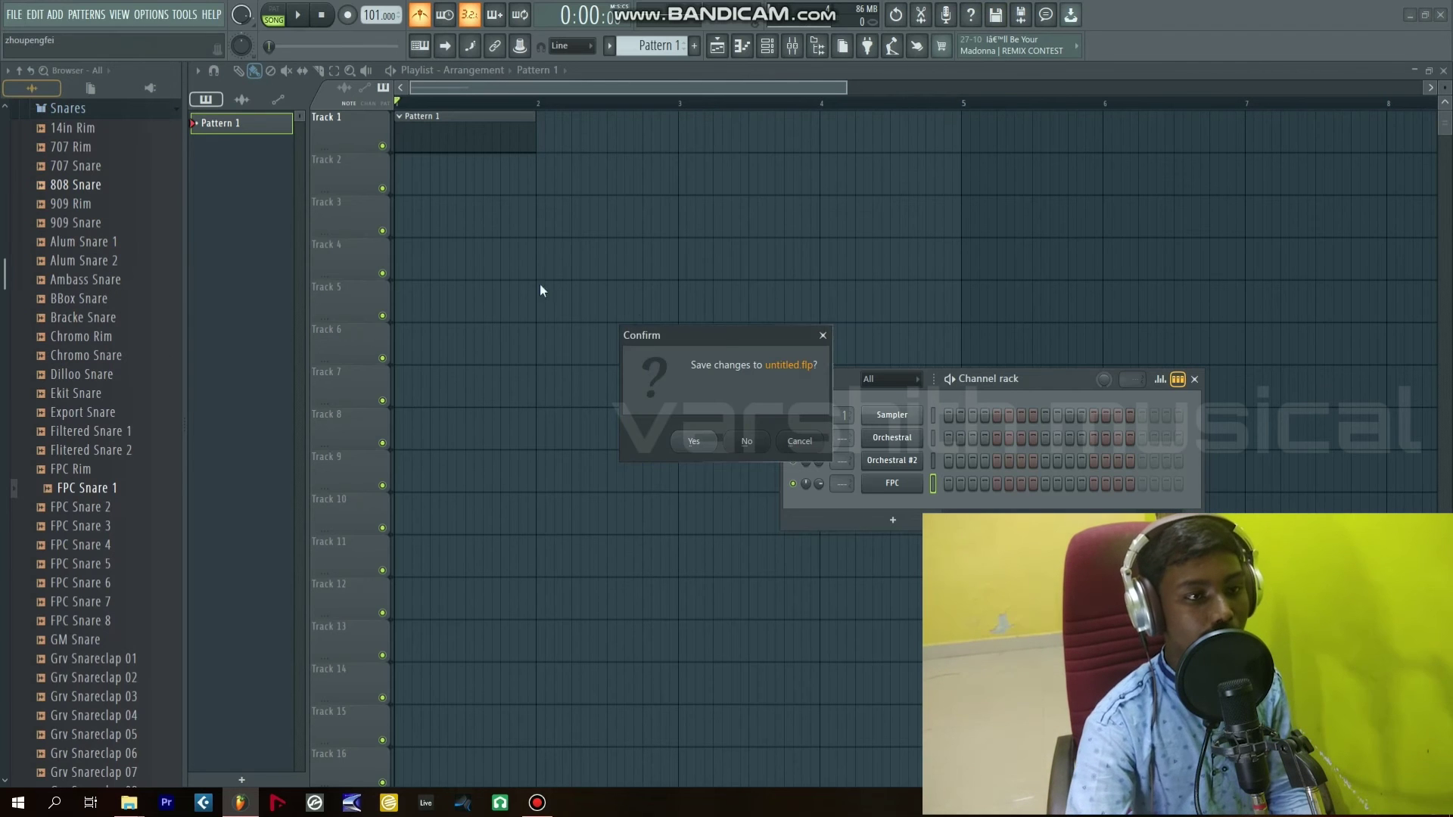
left_click(749, 444)
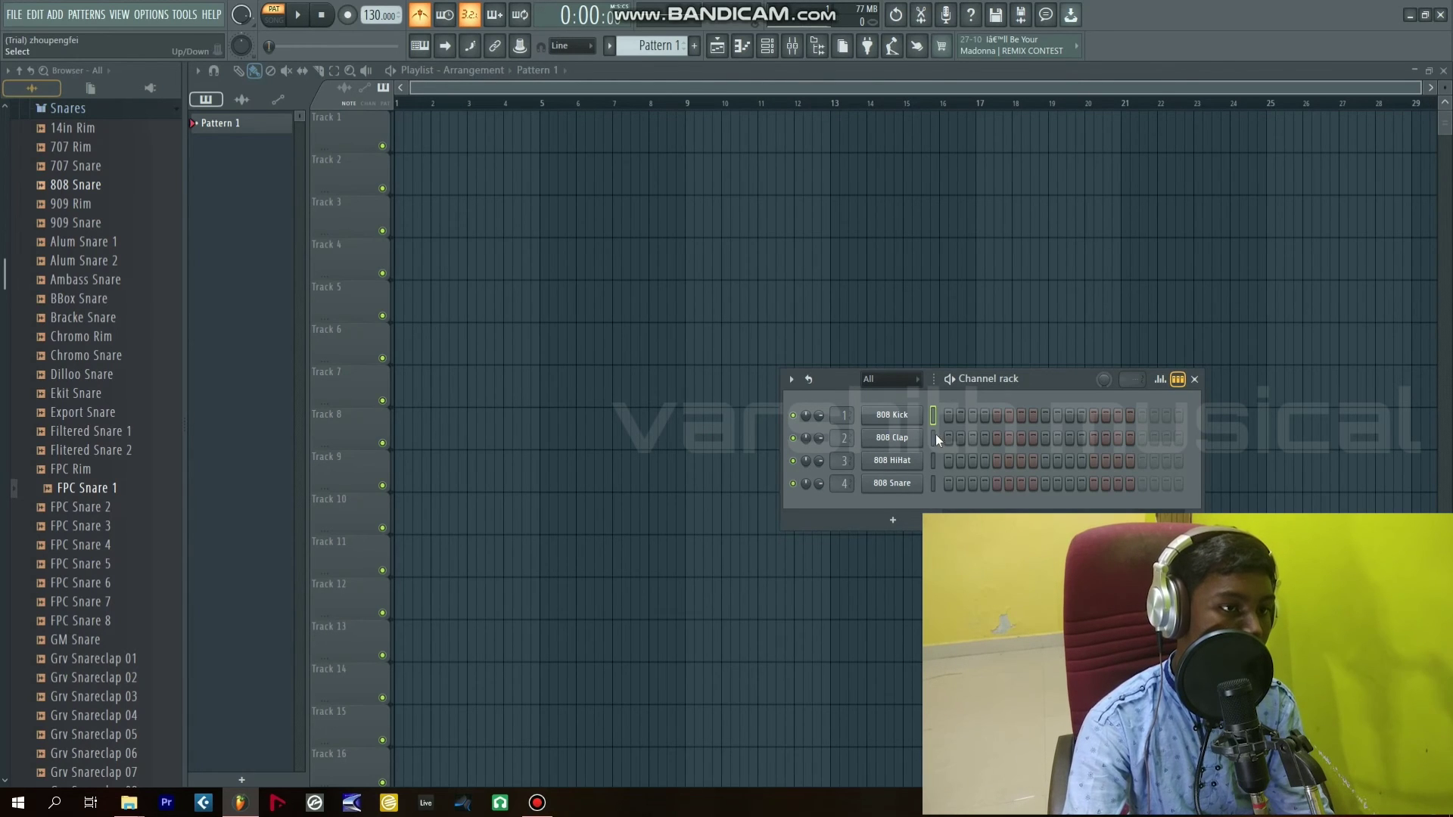
Step: Place 808 Kick hits on steps 1, 5, 9 and 13 and play the pattern
left_click(1045, 415)
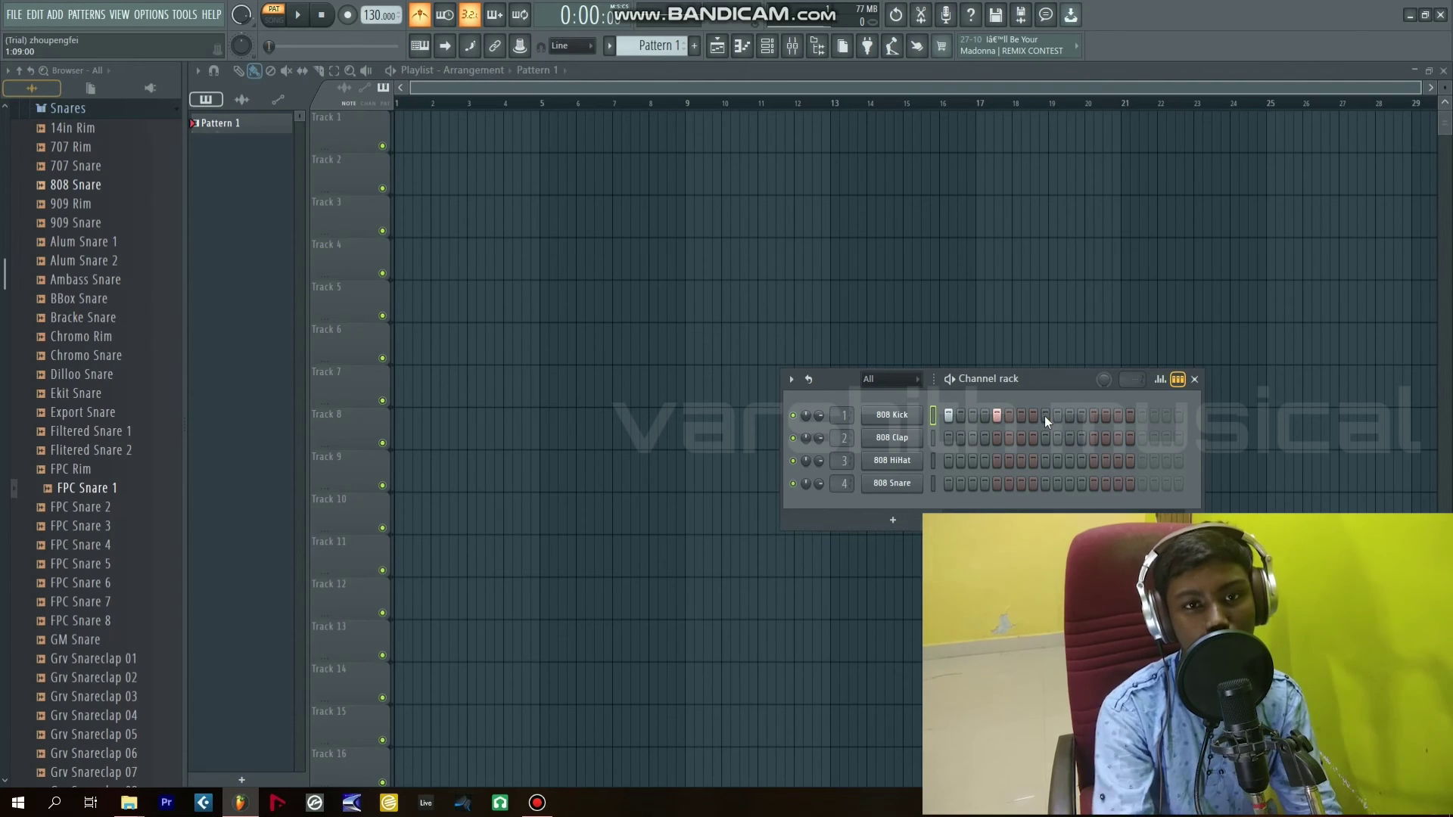
left_click(1094, 417)
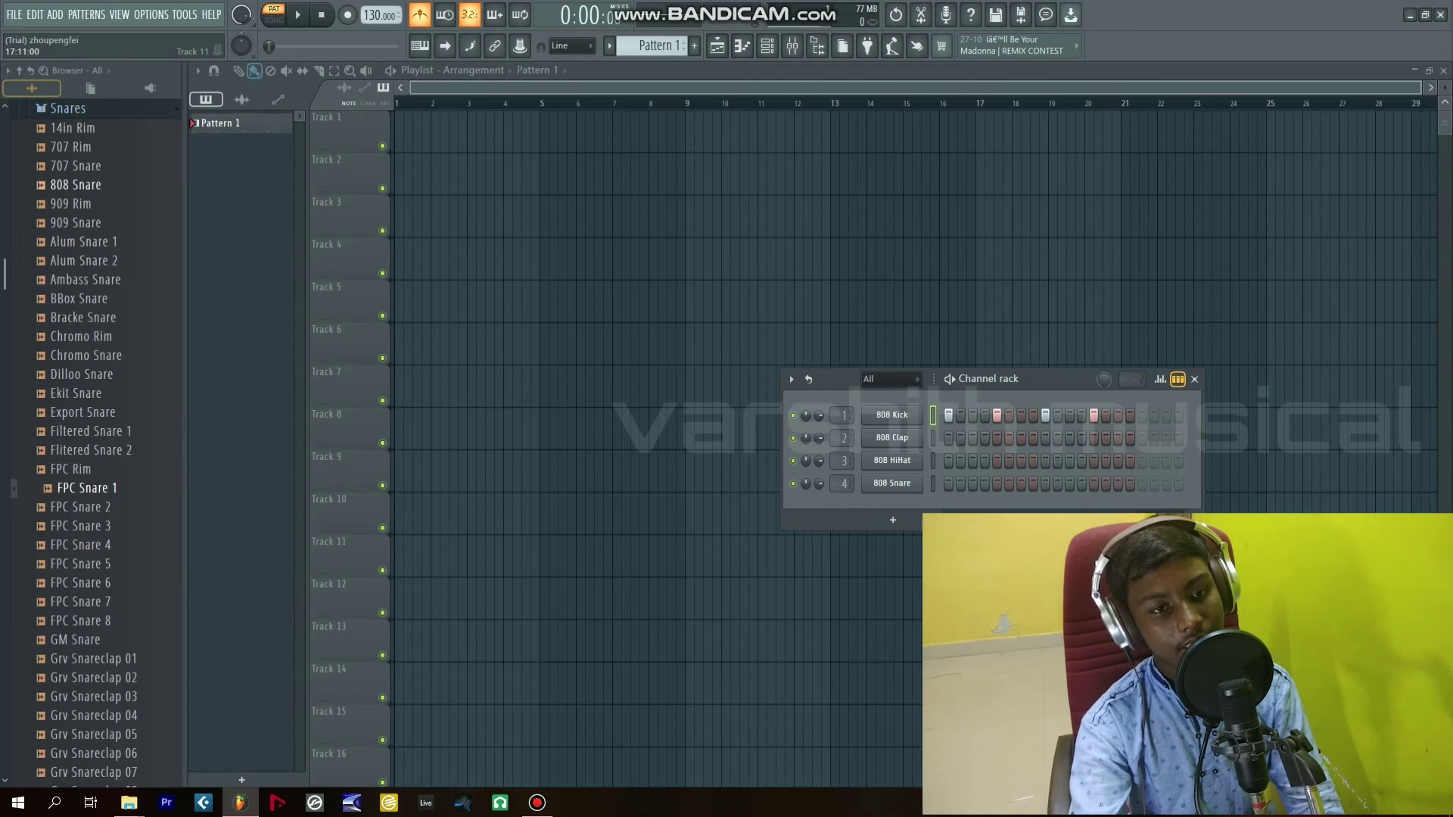
key("space")
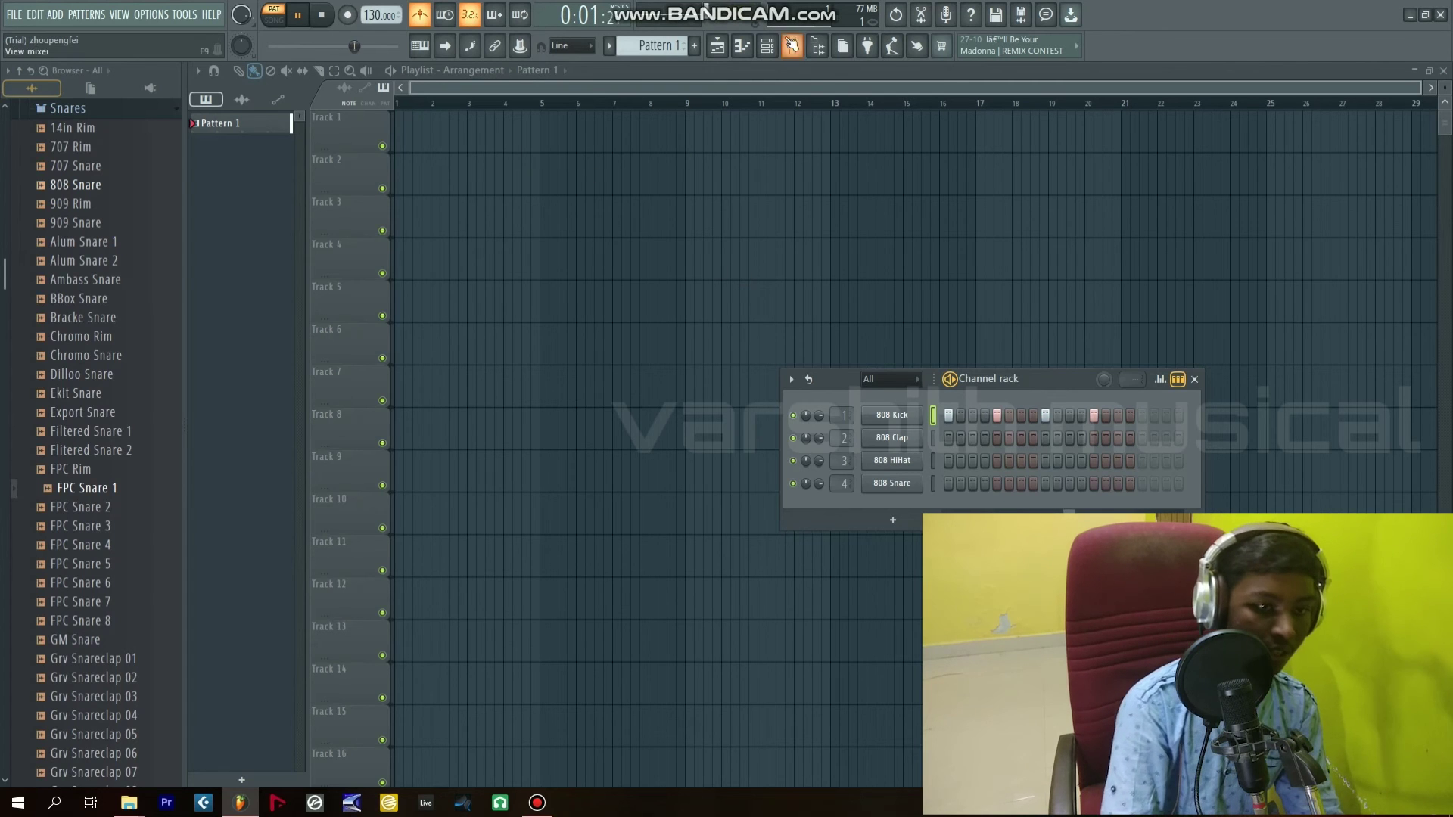
Step: Set the project tempo to 104 BPM by tapping it in with the Tempo tapper
left_click(892, 46)
left_click(747, 368)
left_click(747, 367)
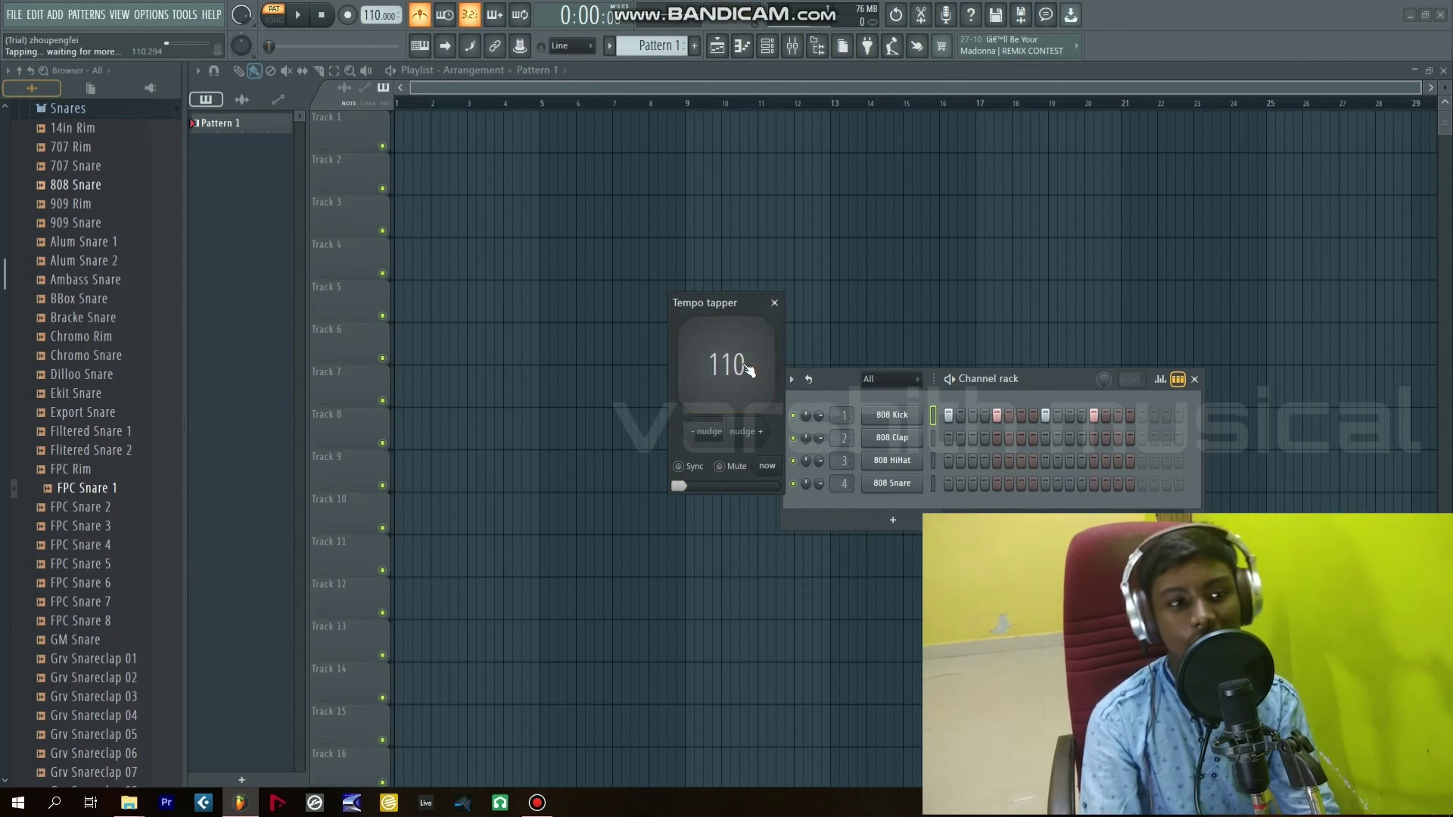
left_click(749, 368)
left_click(748, 369)
left_click(748, 369)
left_click(748, 369)
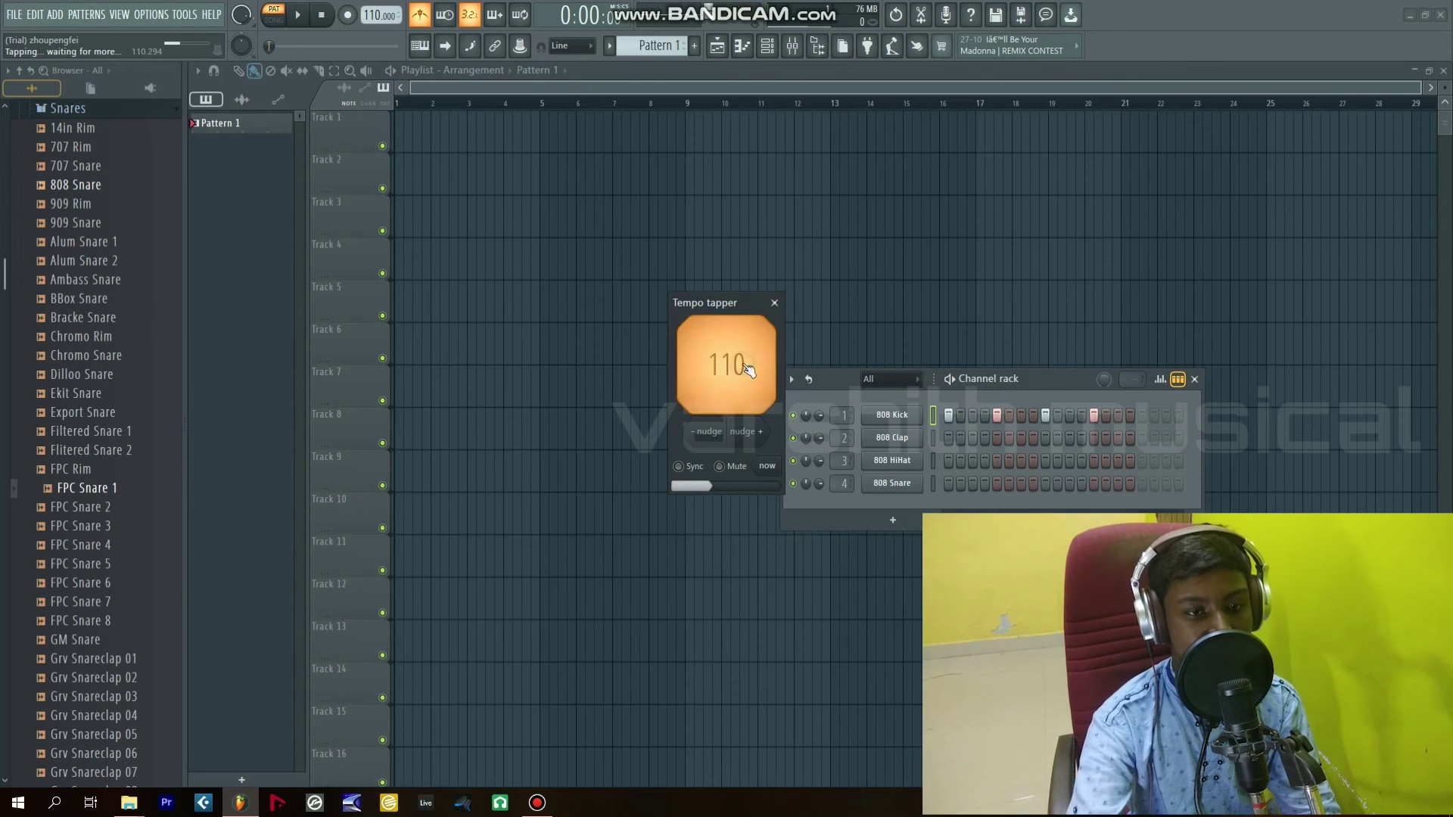
left_click(748, 369)
left_click(748, 368)
left_click(748, 368)
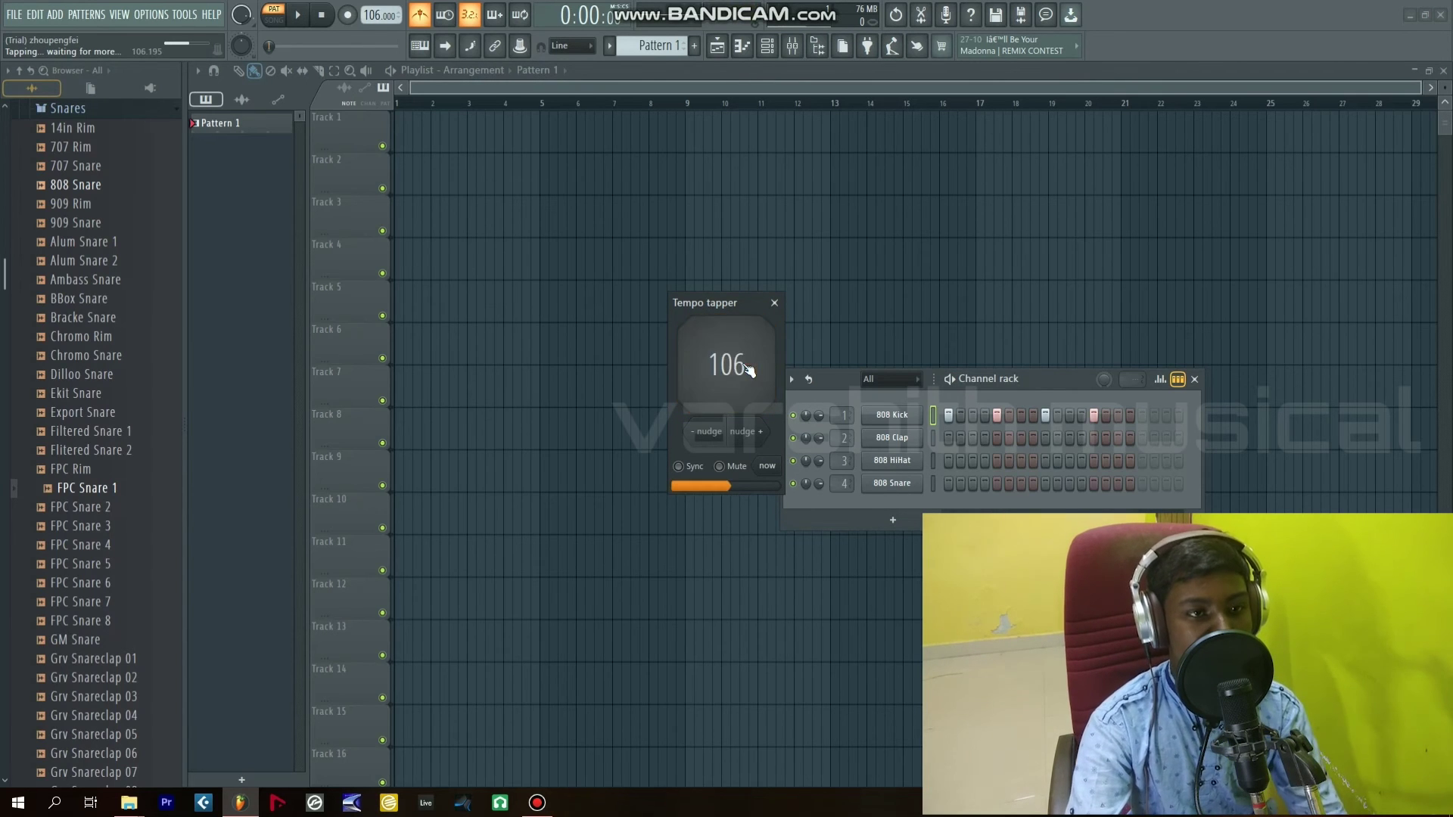
left_click(748, 369)
left_click(747, 369)
left_click(747, 368)
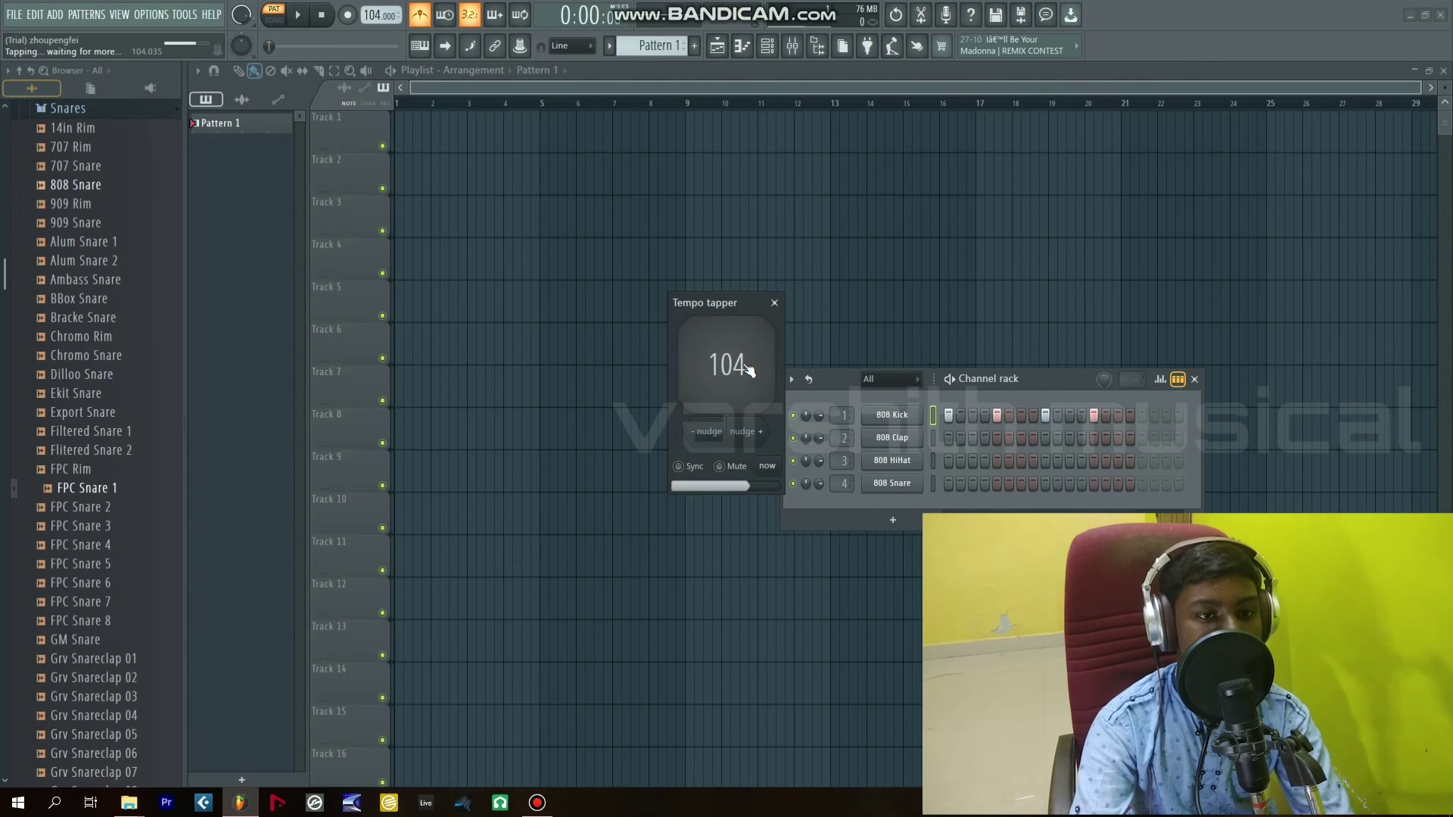
Step: Start pattern playback and place 808 HiHat hits on every odd step from 1 to 15
key("space")
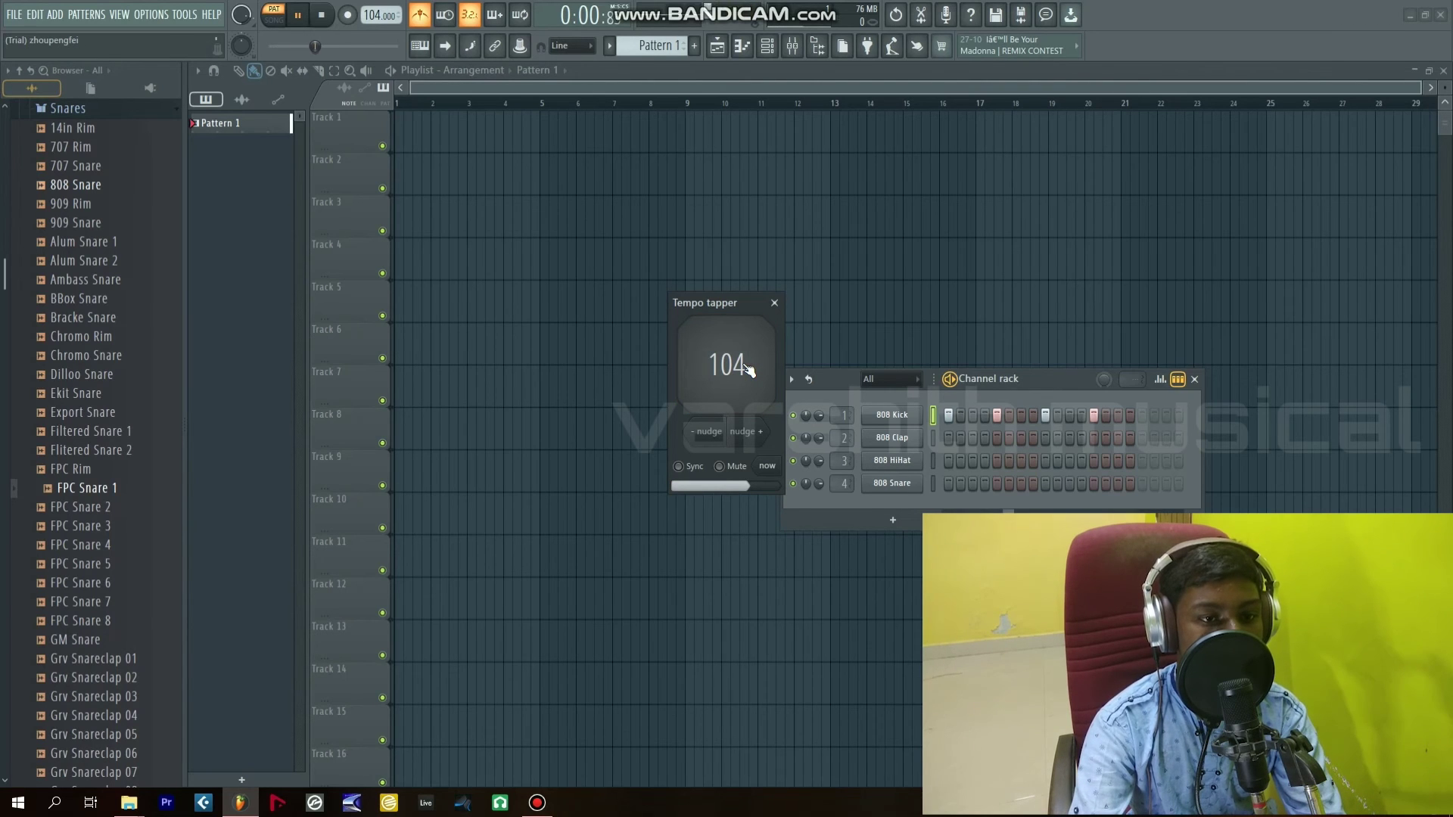
left_click(947, 462)
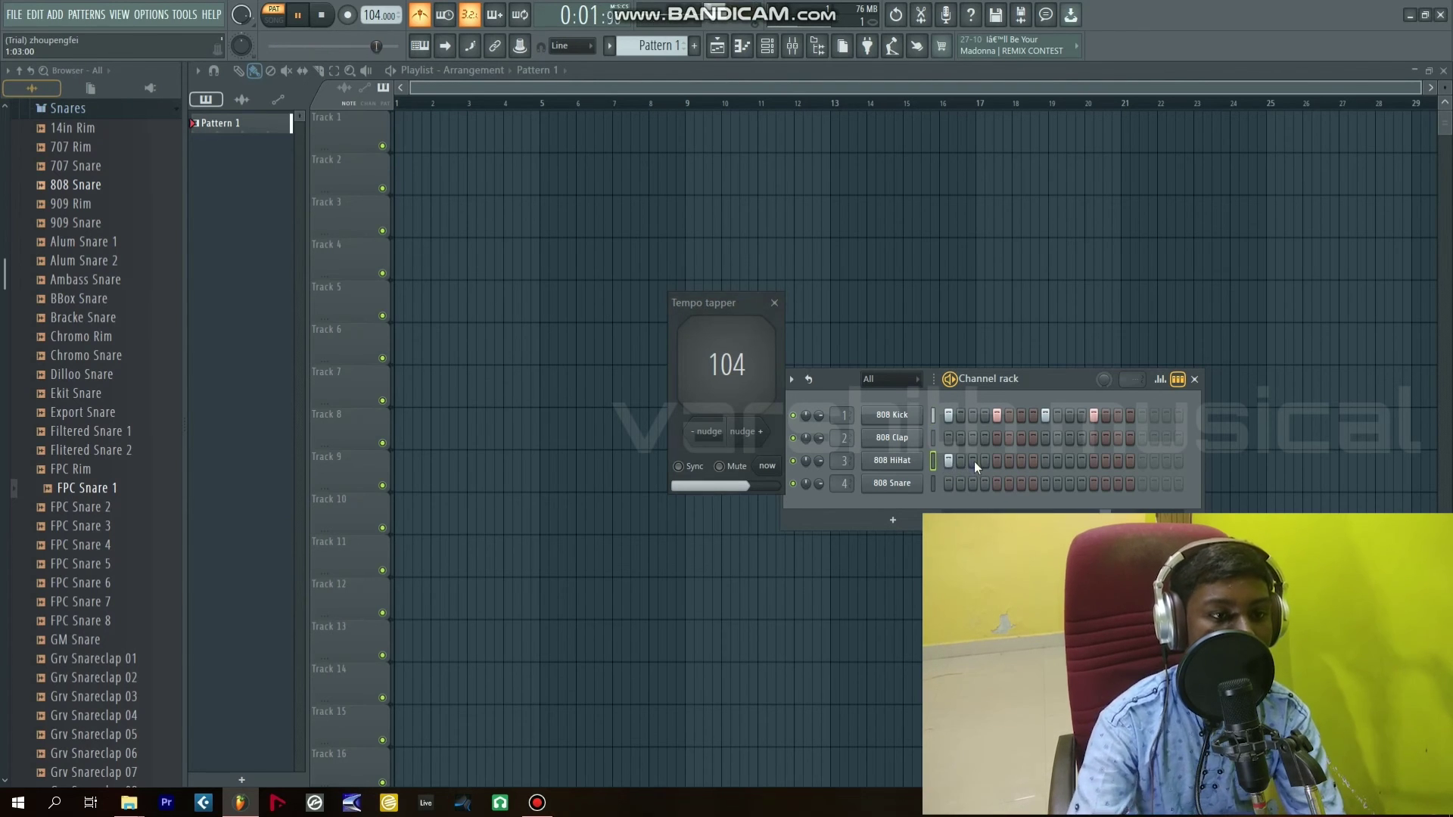
left_click(974, 461)
left_click(1008, 460)
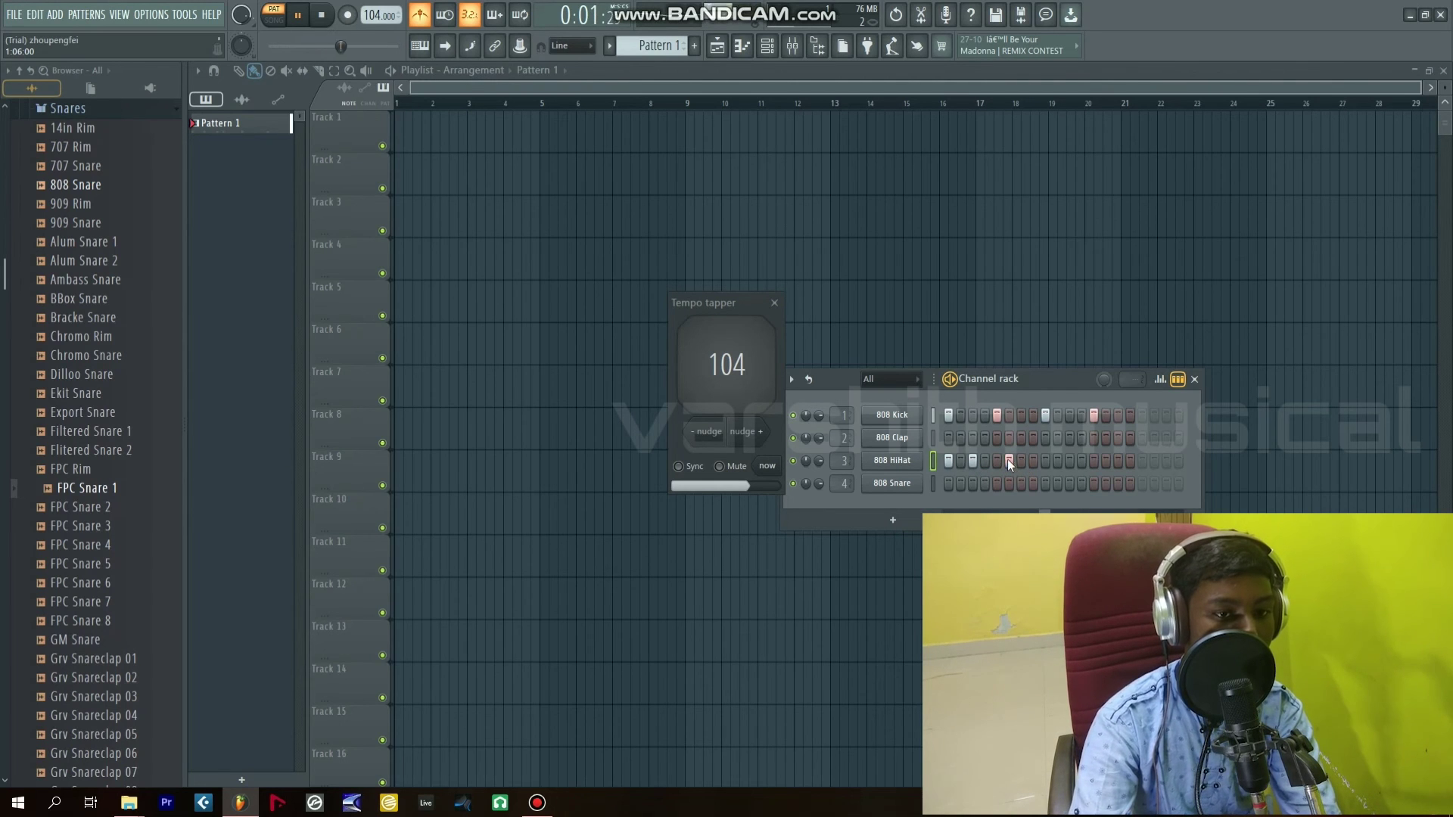
left_click(1008, 461)
left_click(997, 461)
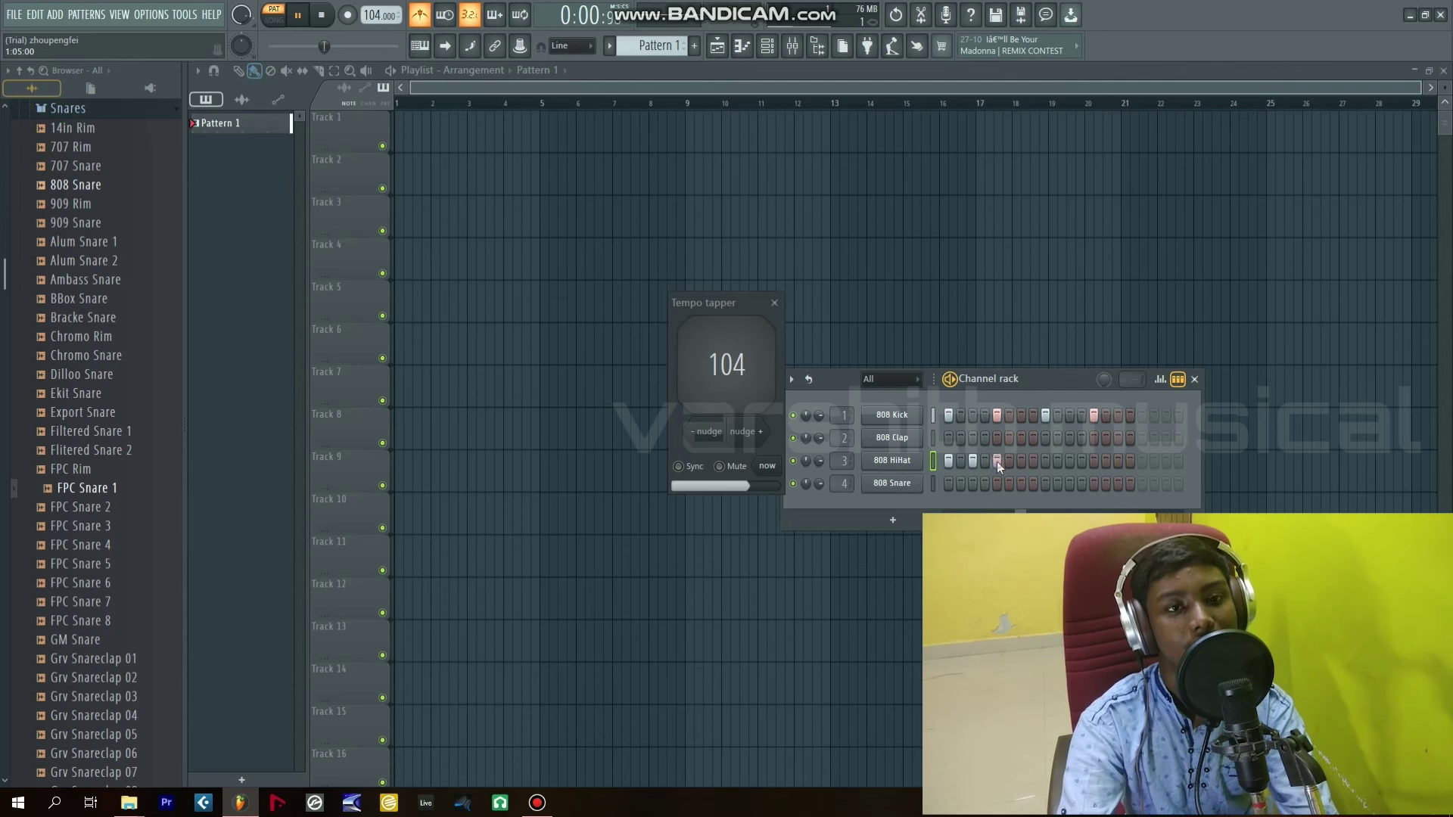
left_click(1021, 461)
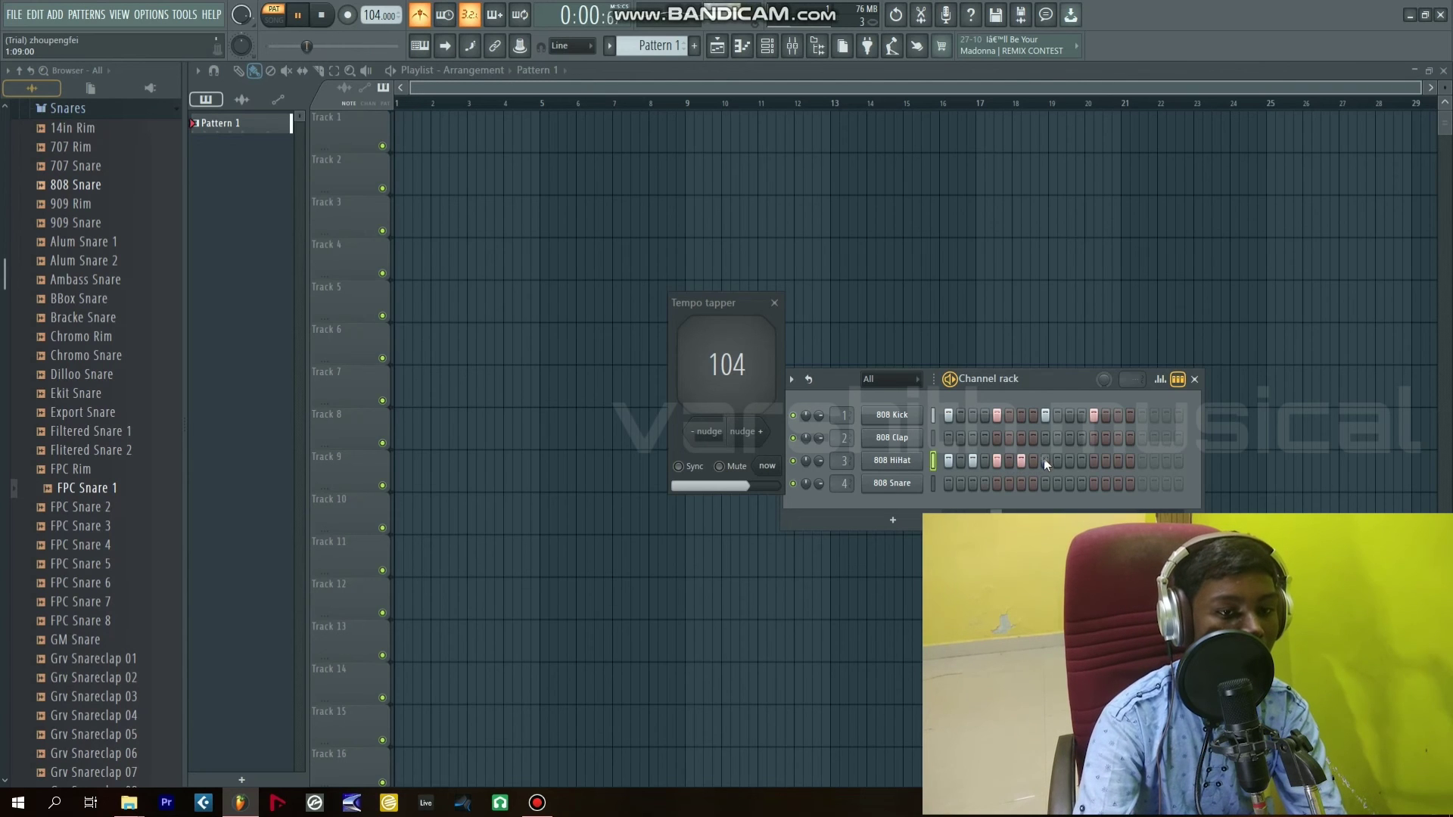
left_click(1045, 461)
left_click(1069, 460)
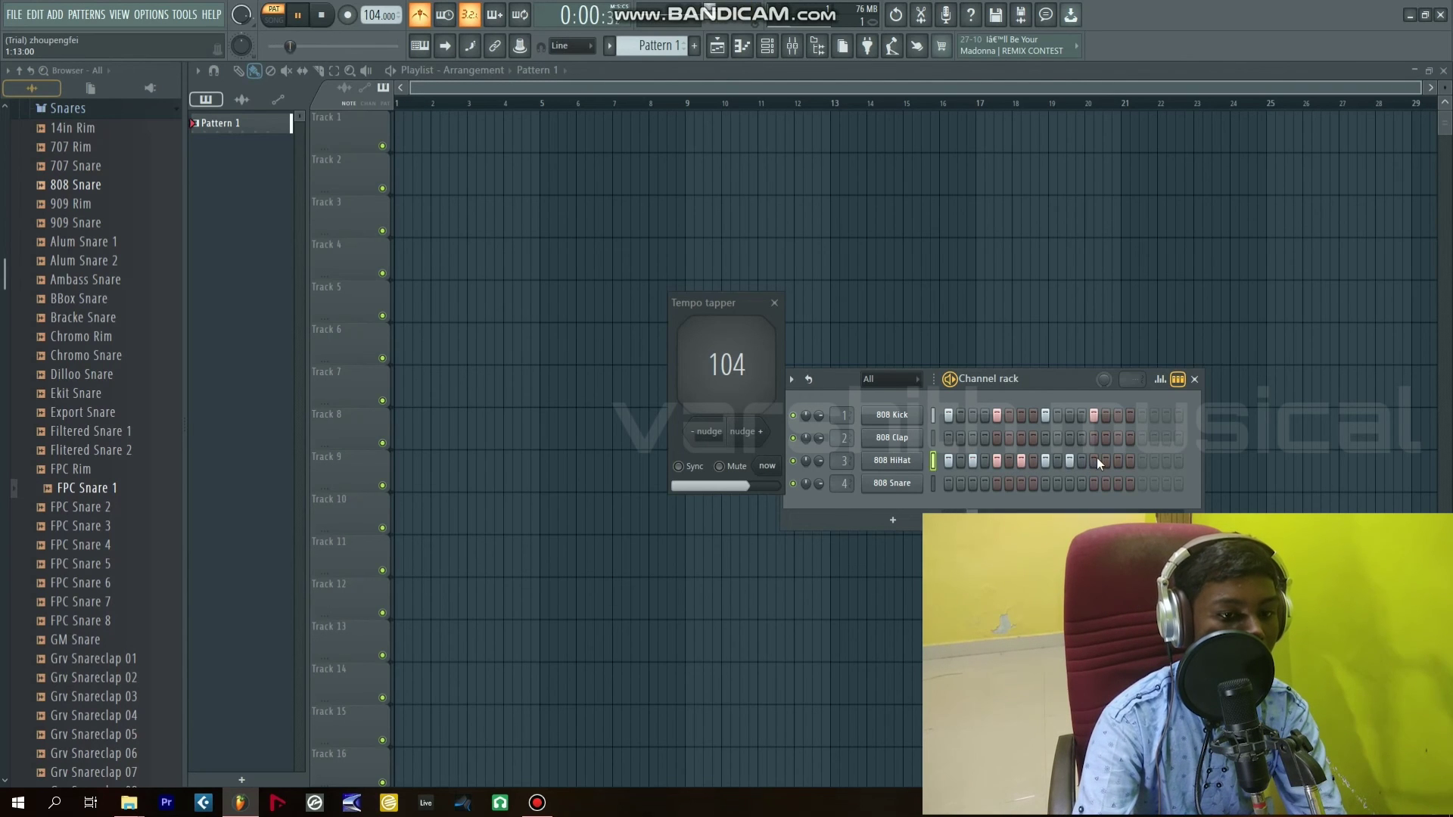
left_click(1095, 461)
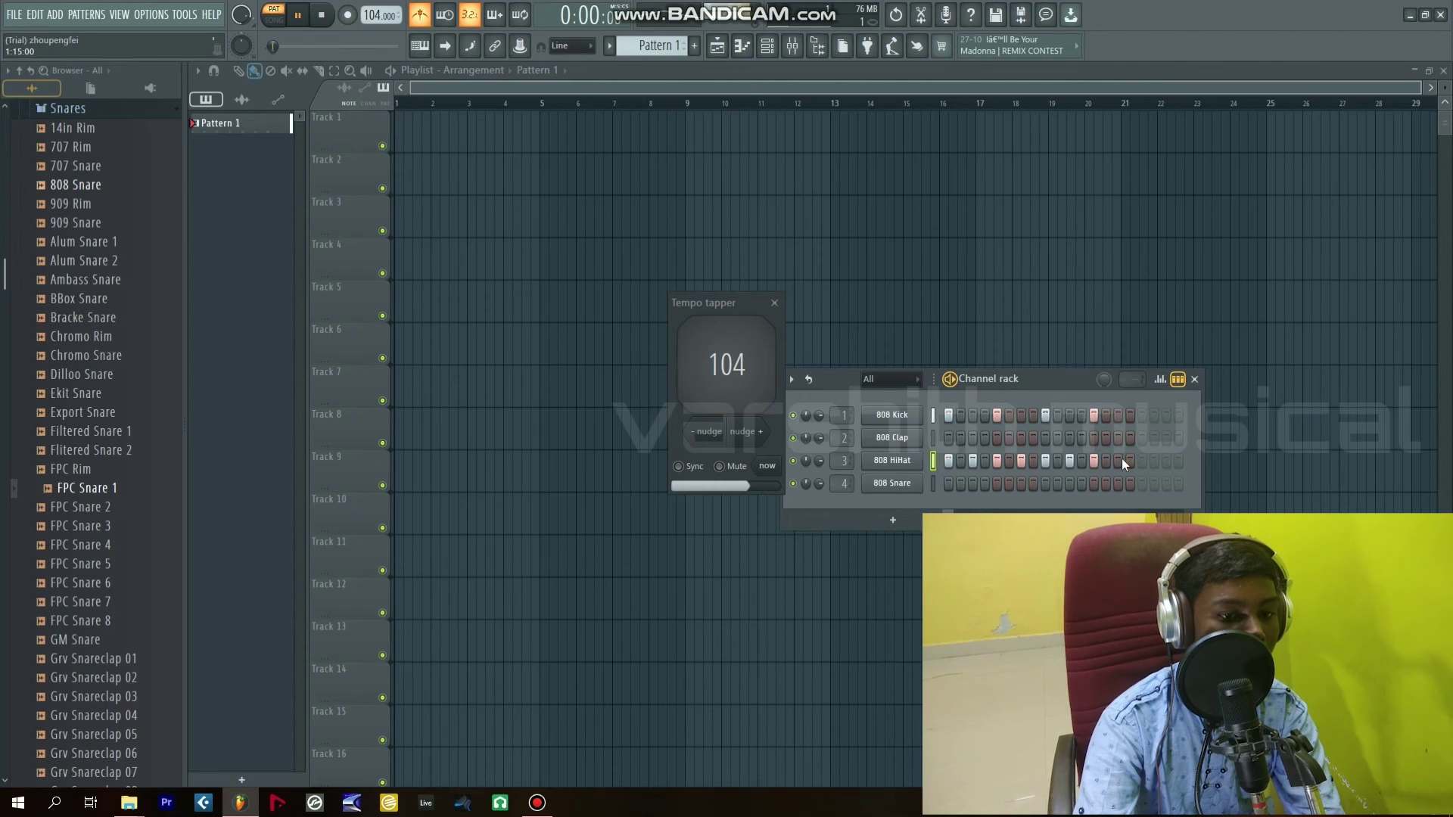
left_click(1119, 461)
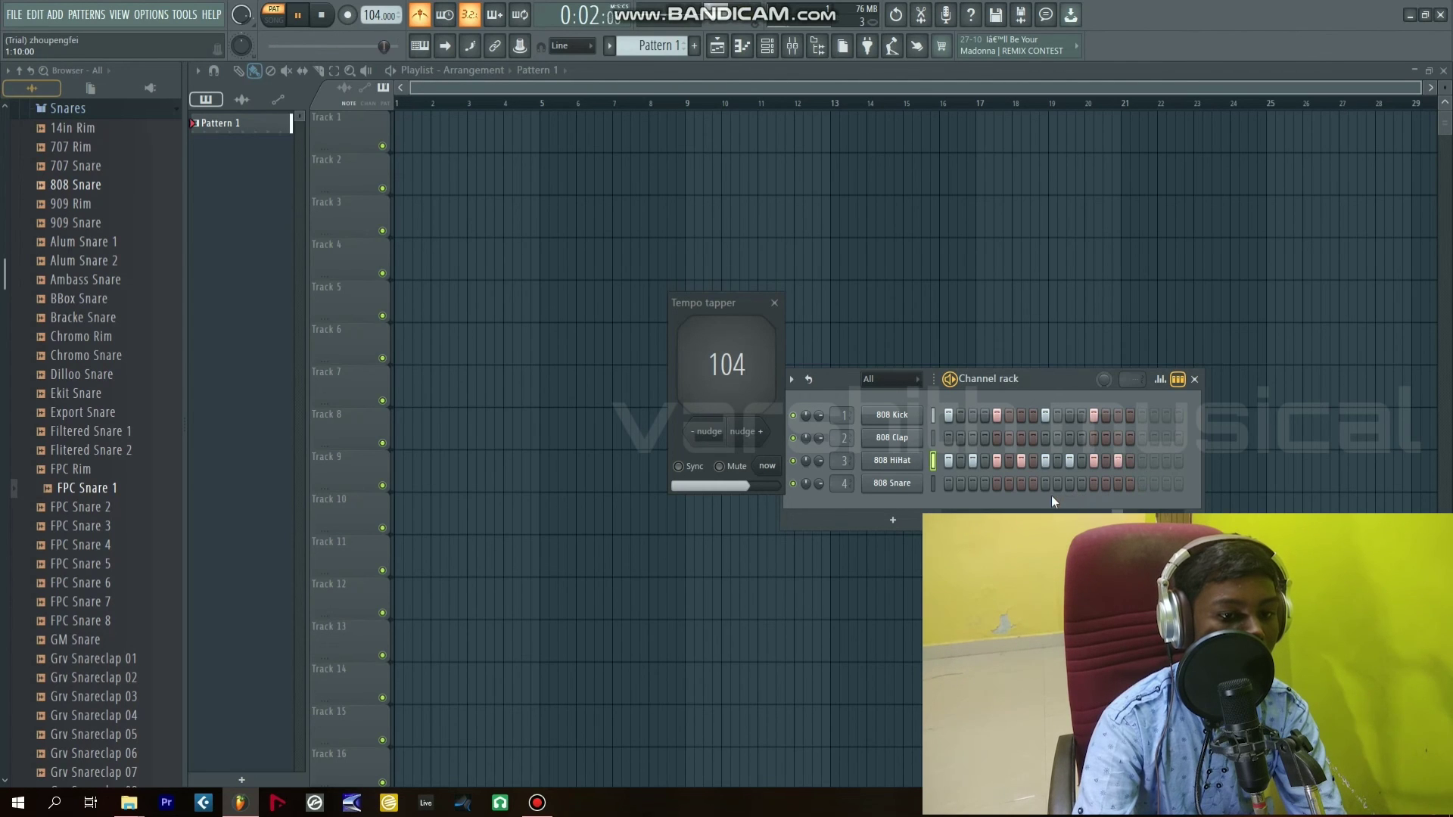
left_click(974, 438)
left_click(975, 437)
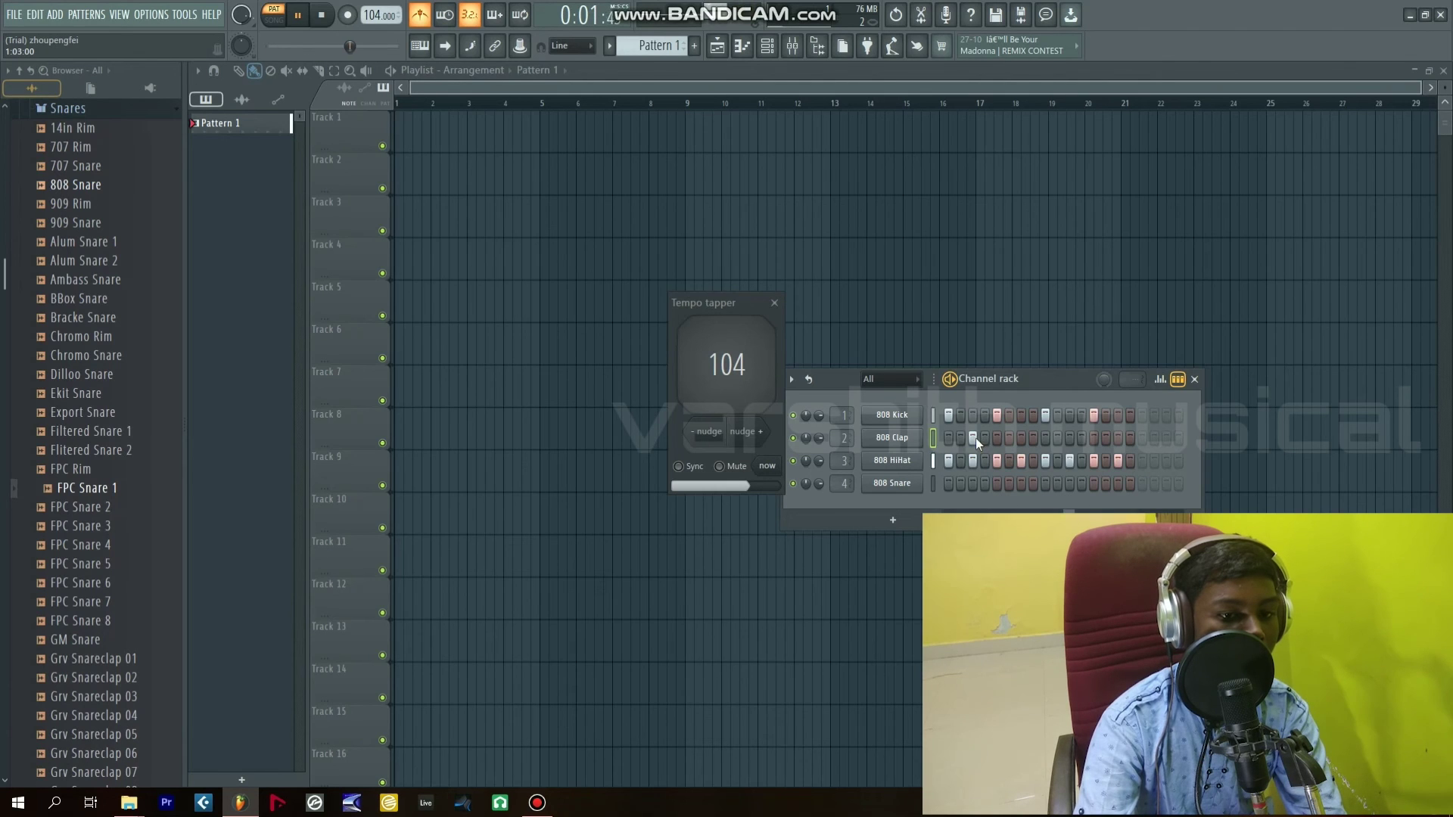
left_click(983, 484)
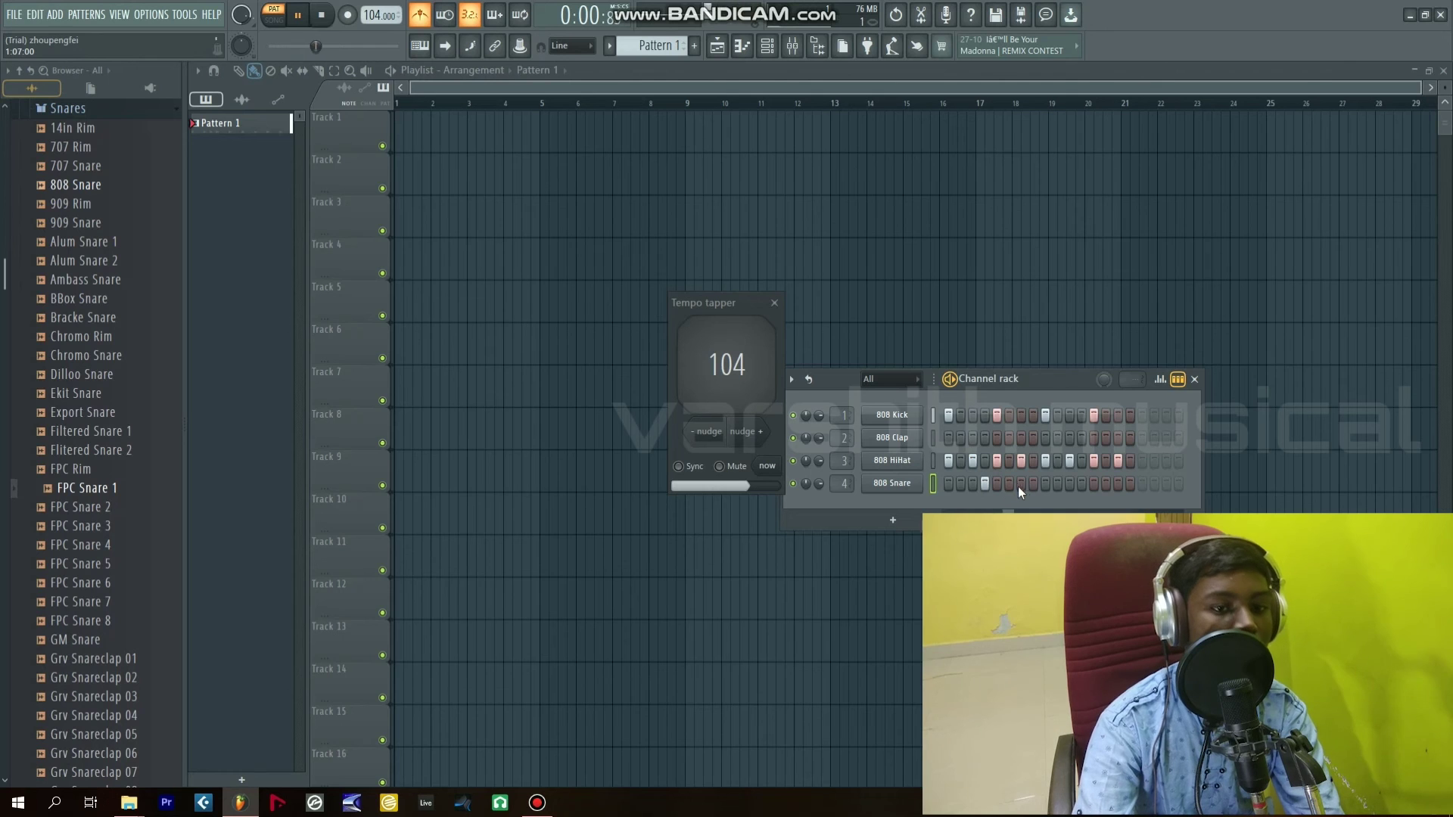
left_click(984, 484)
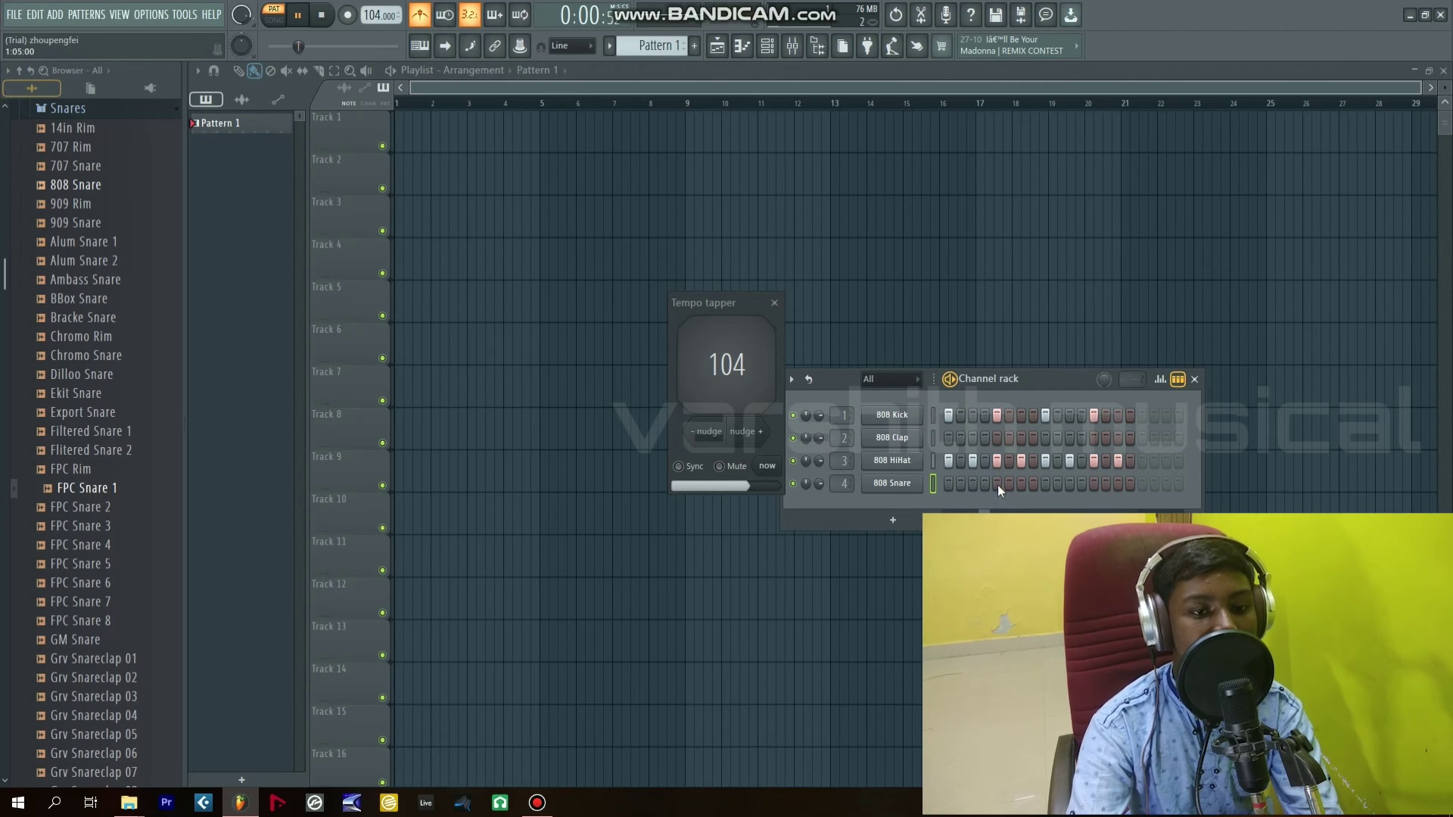
left_click(1046, 483)
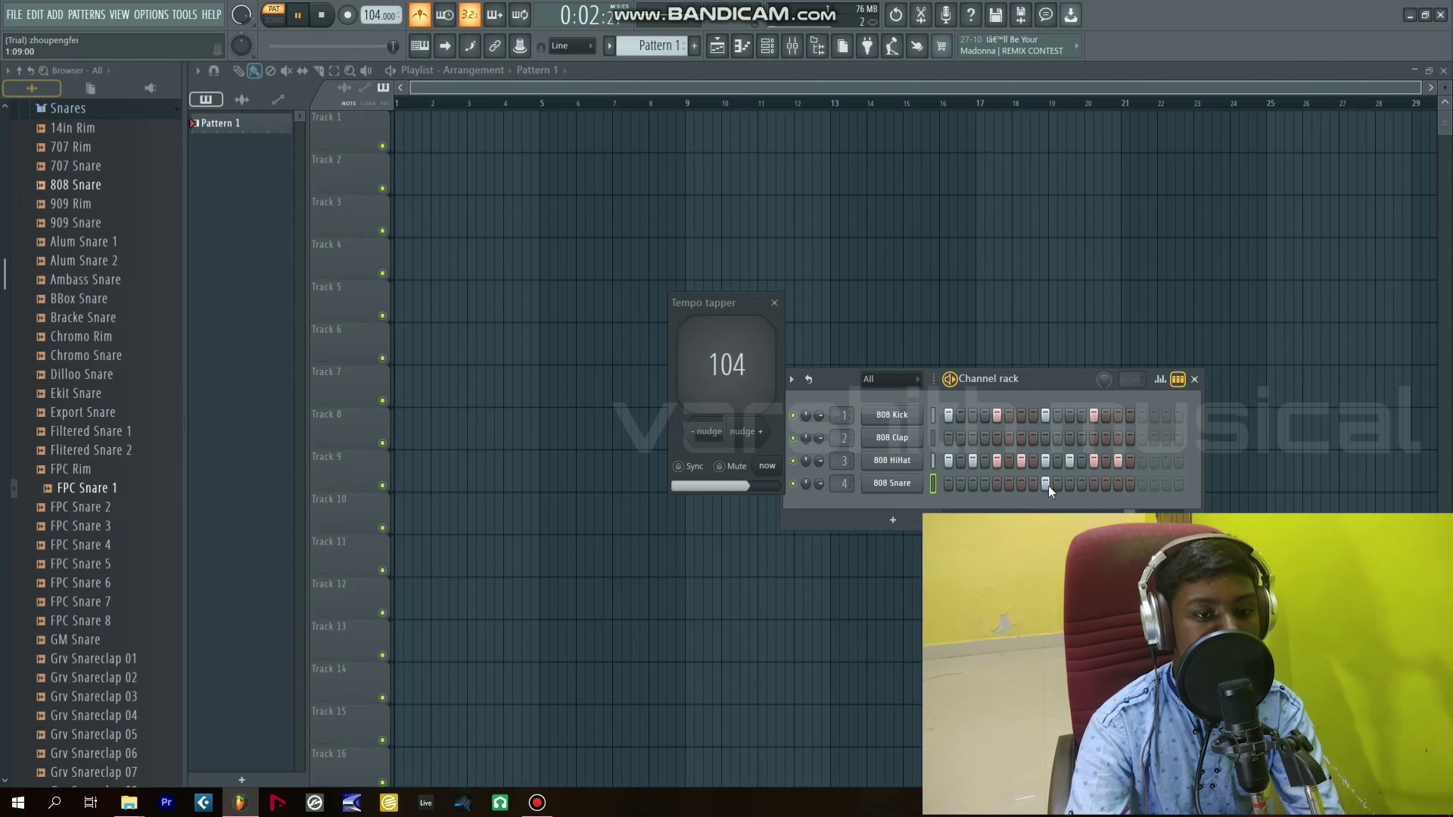
left_click(1047, 485)
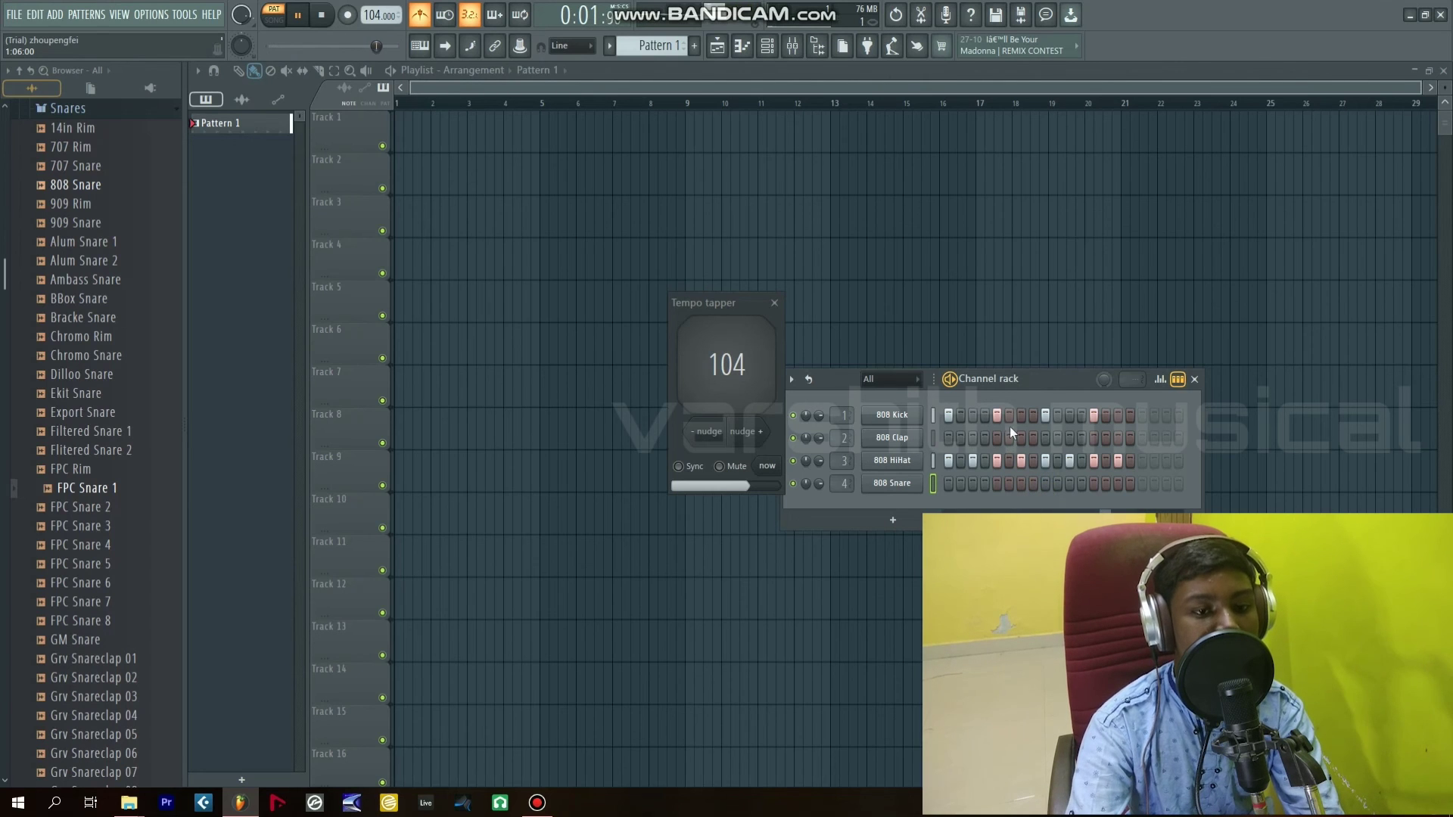
Step: Replace the 808 Kick hits on steps 5 and 13 with 808 Clap and 808 Snare hits
left_click(997, 484)
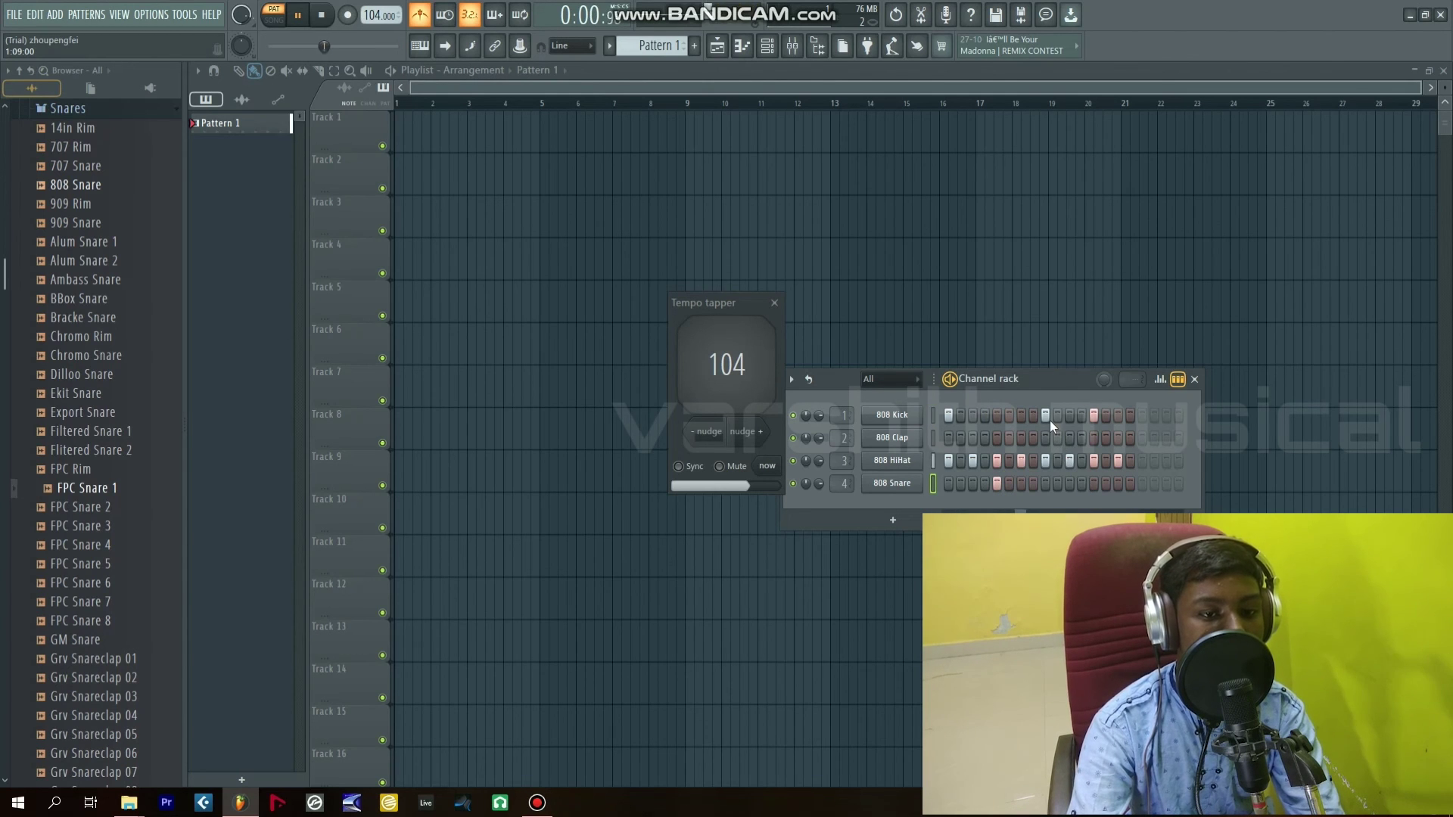
left_click(997, 438)
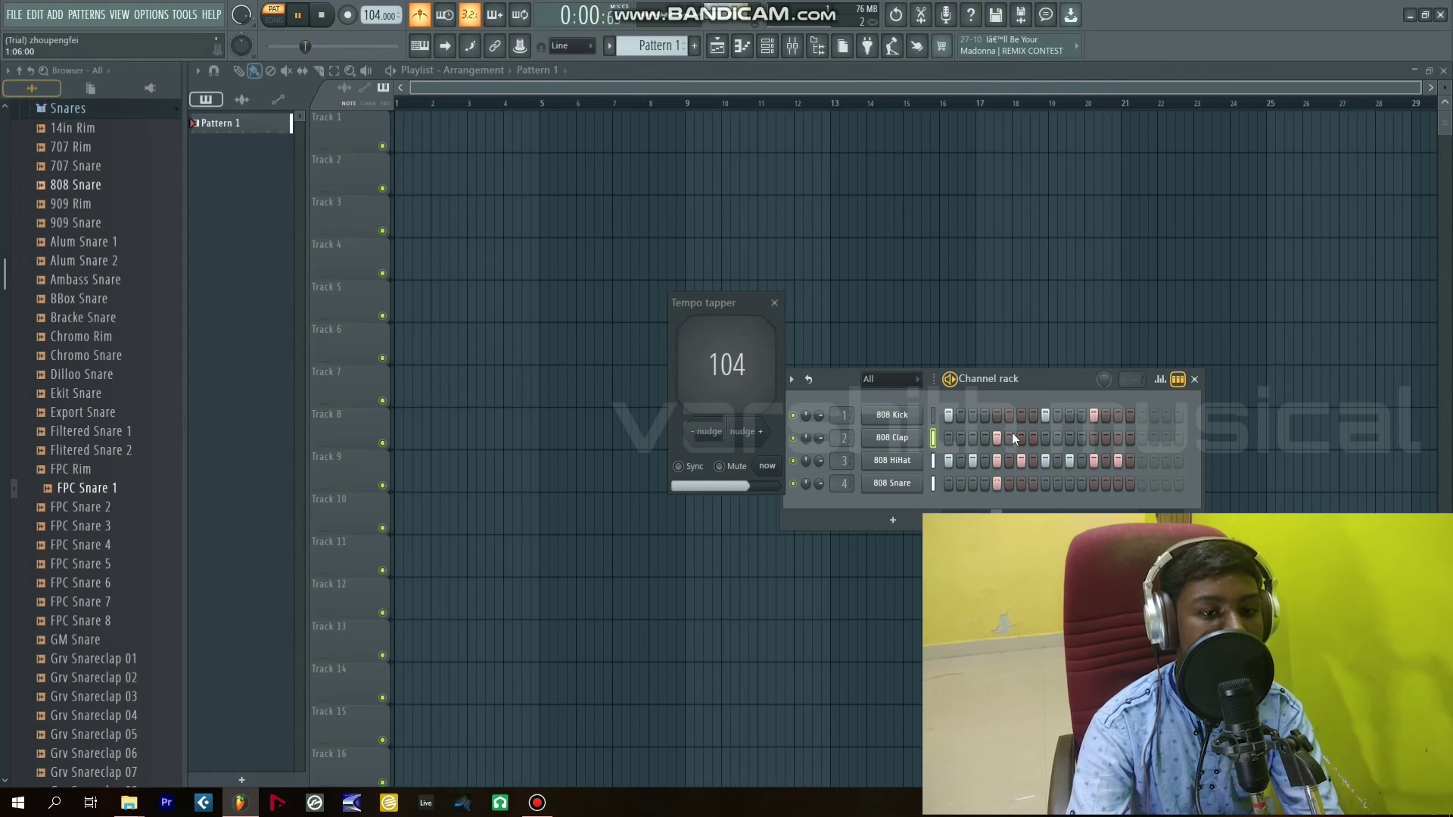
left_click(1095, 415)
left_click(1094, 437)
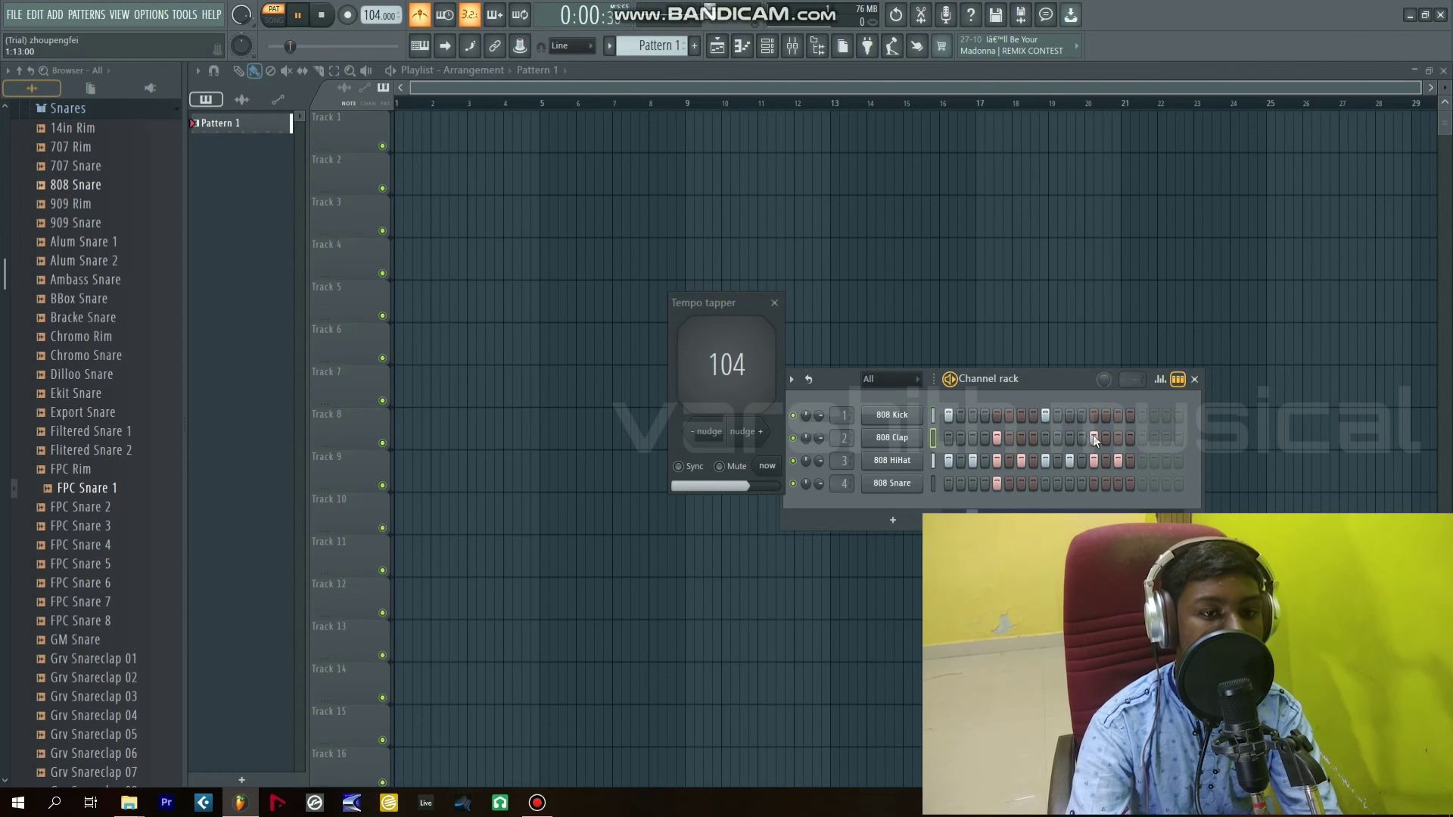
left_click(1093, 484)
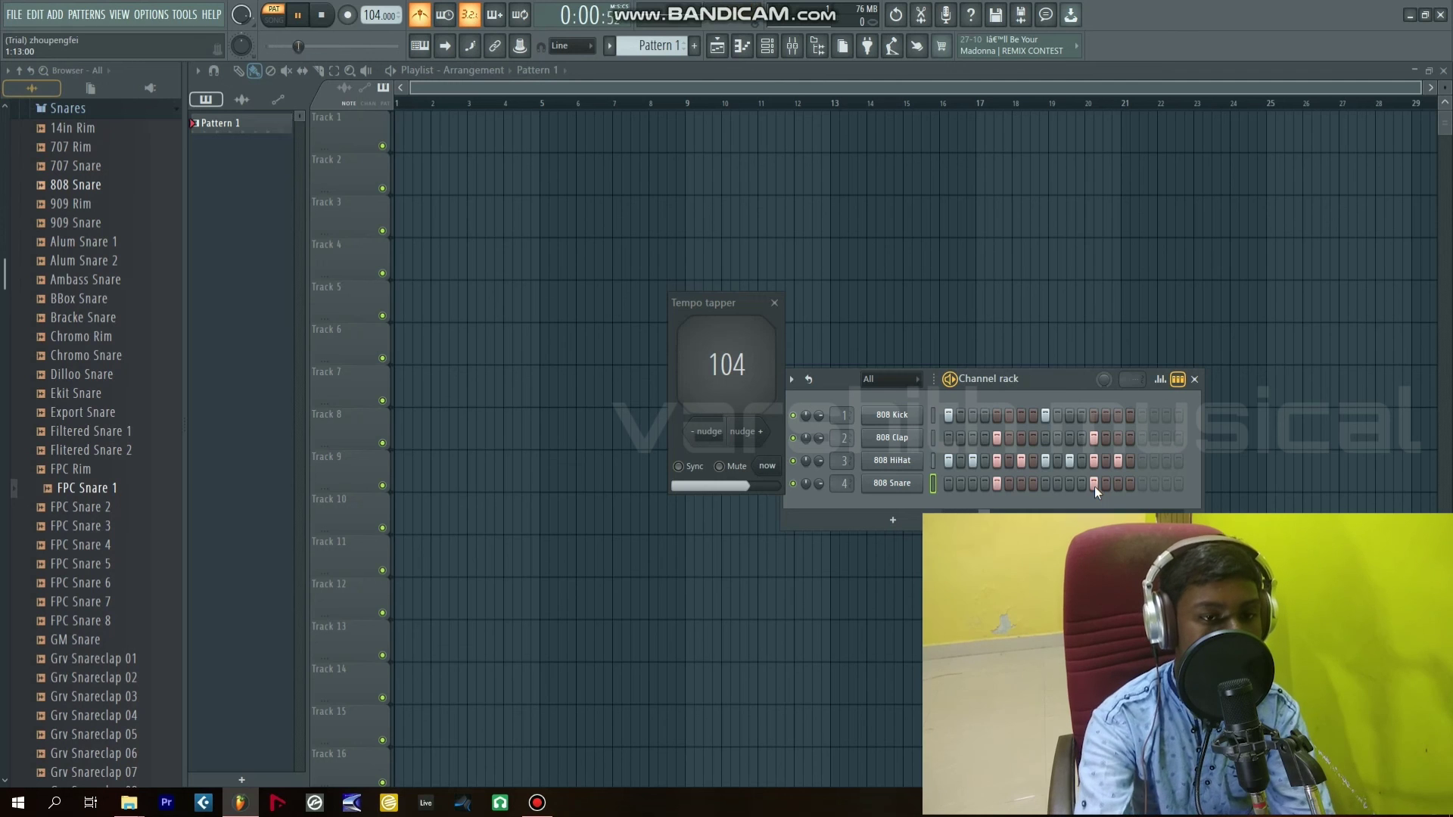
Step: Add 808 Snare hits on steps 8 and 16 and 808 Kick hits on steps 4 and 12, hide the channel rack and stop playback
left_click(1032, 483)
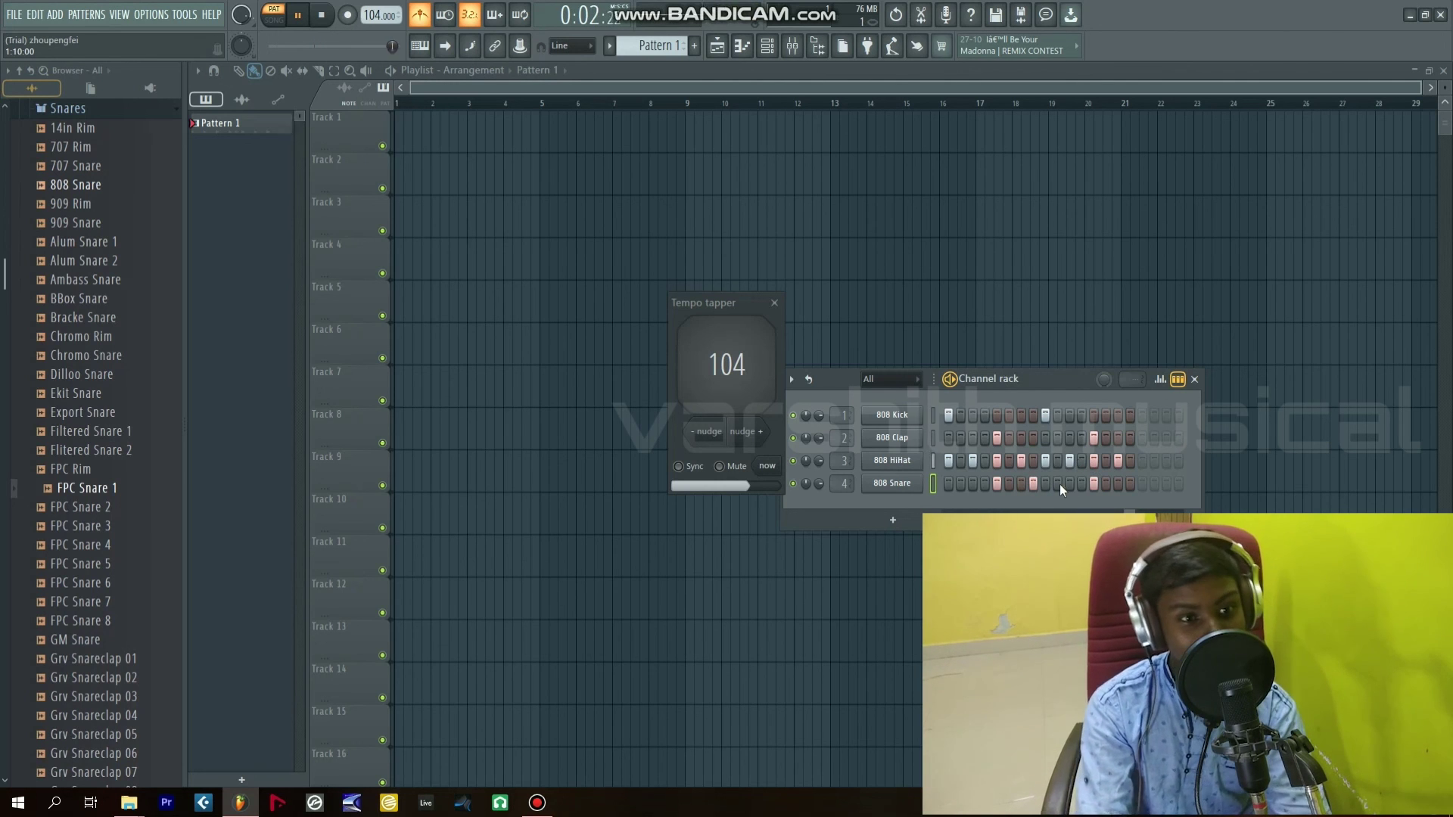
left_click(1129, 482)
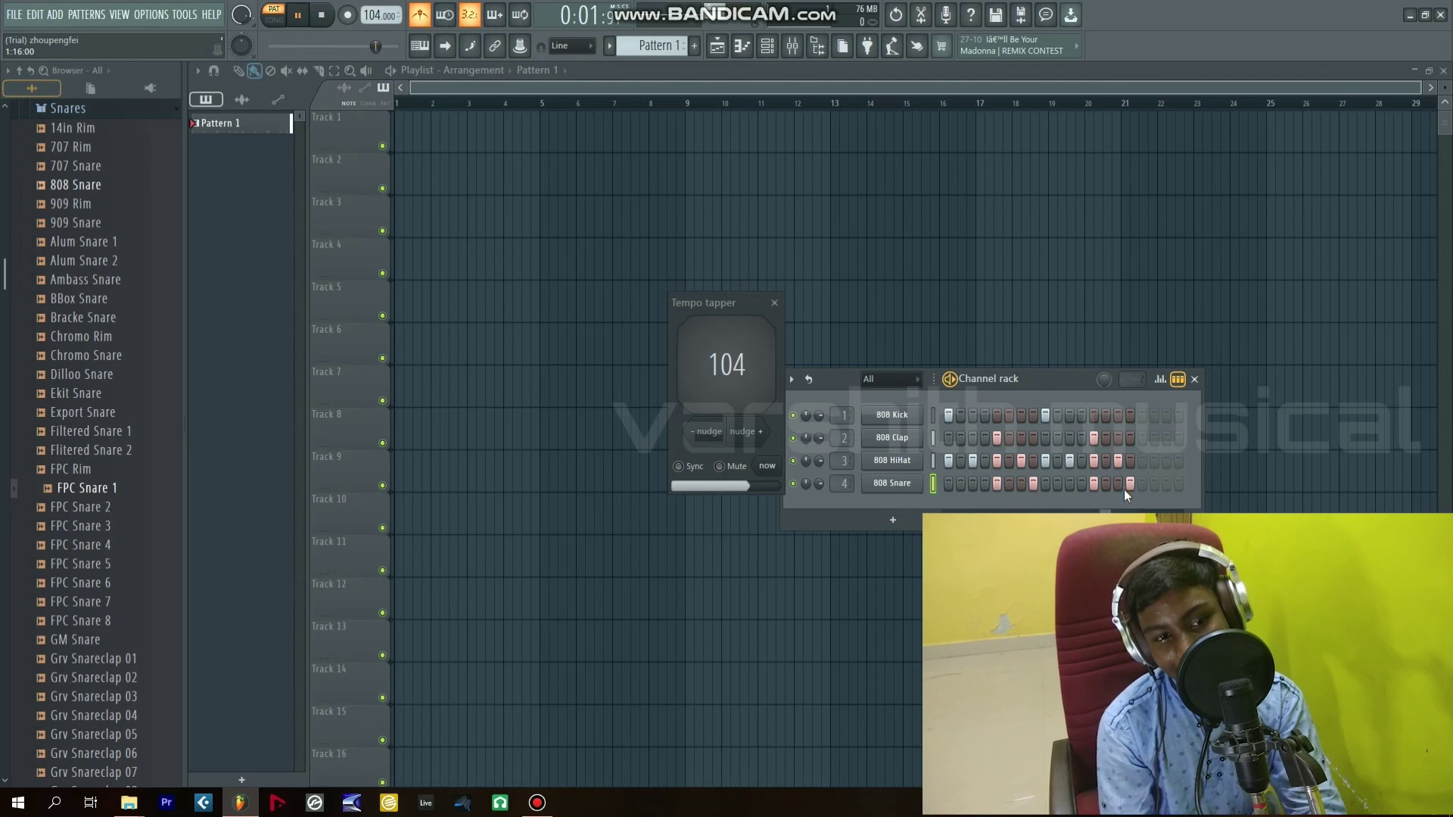
left_click(986, 415)
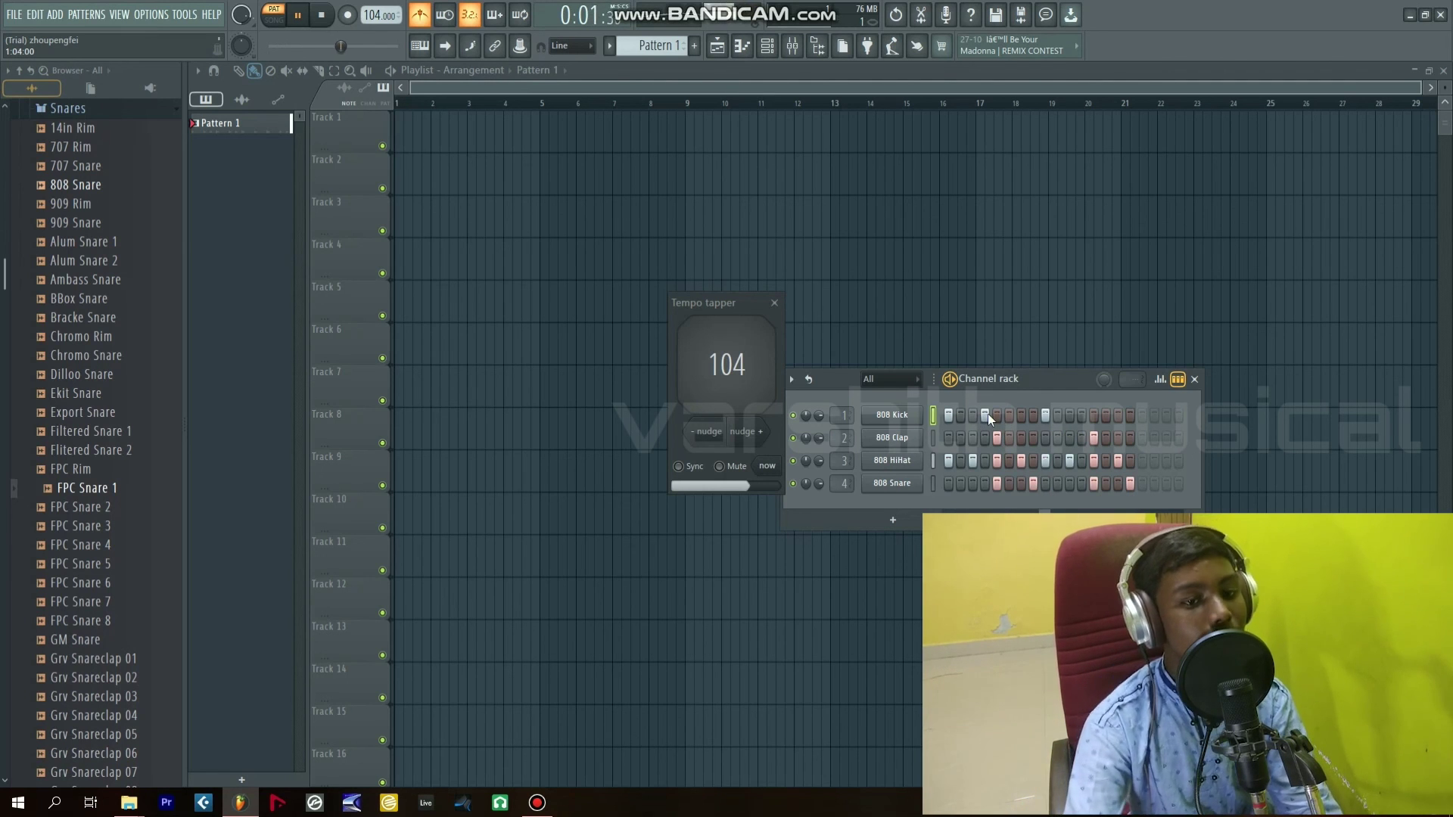
left_click(1080, 416)
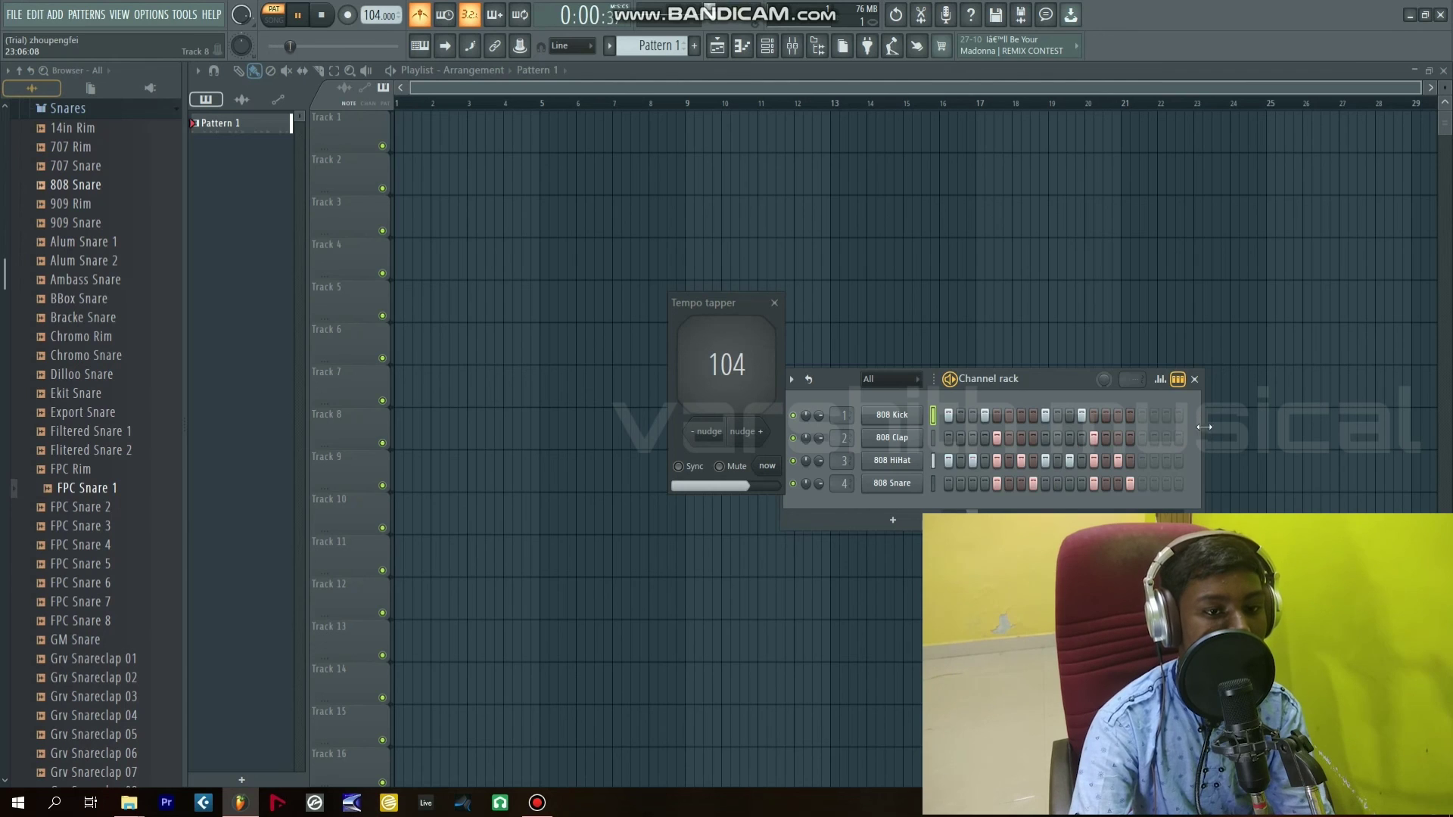
key("F6")
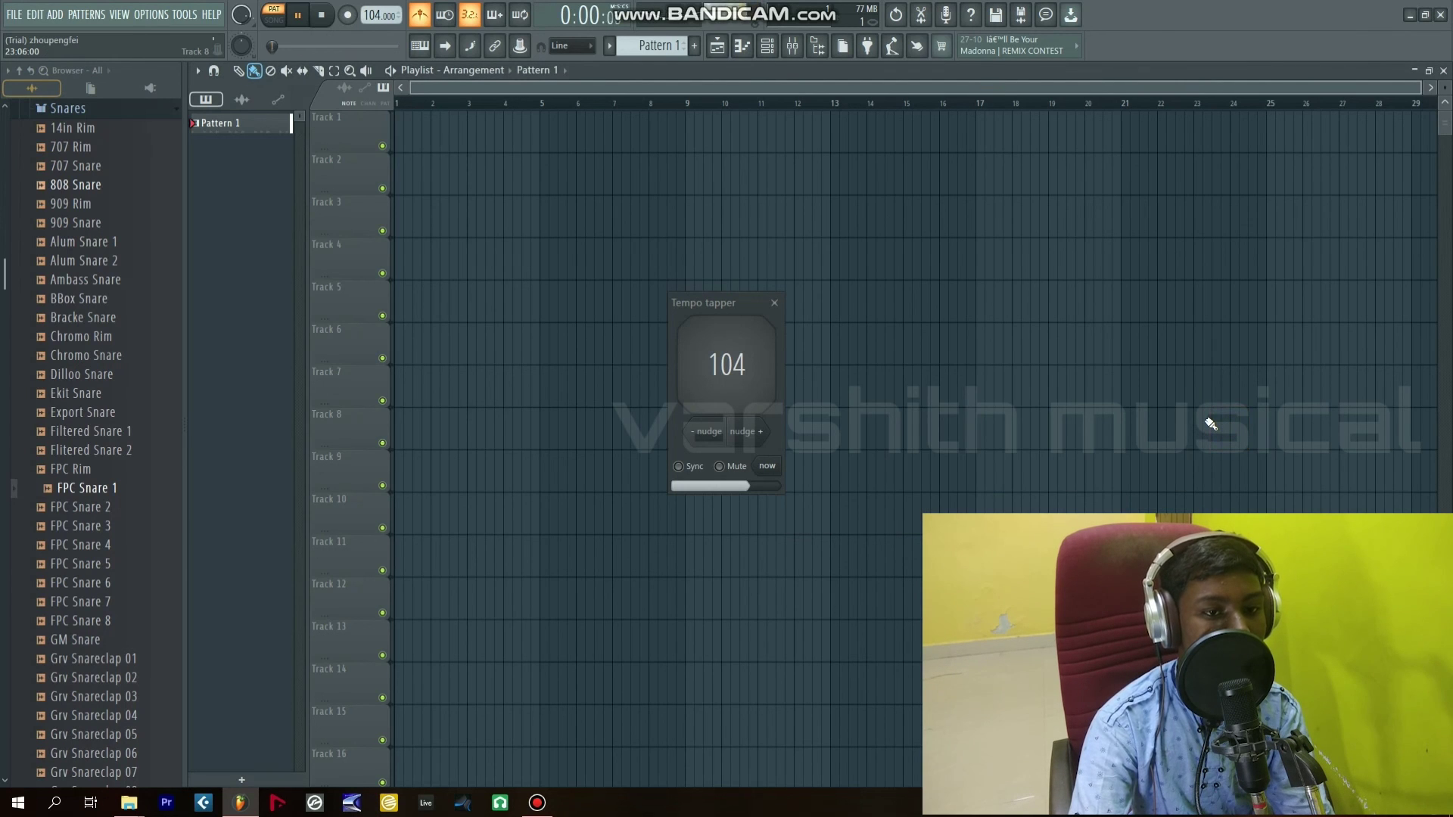
key("space")
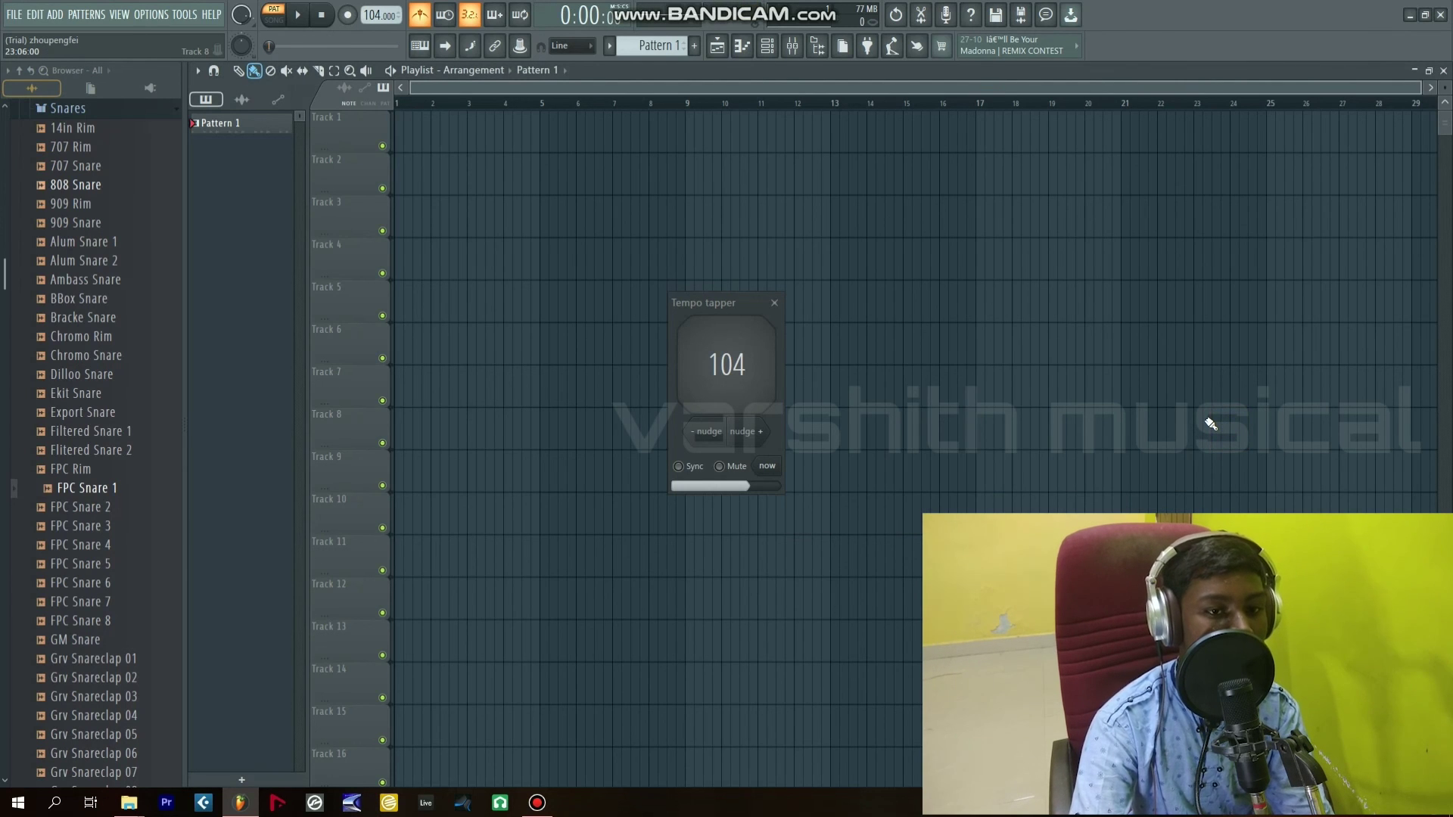